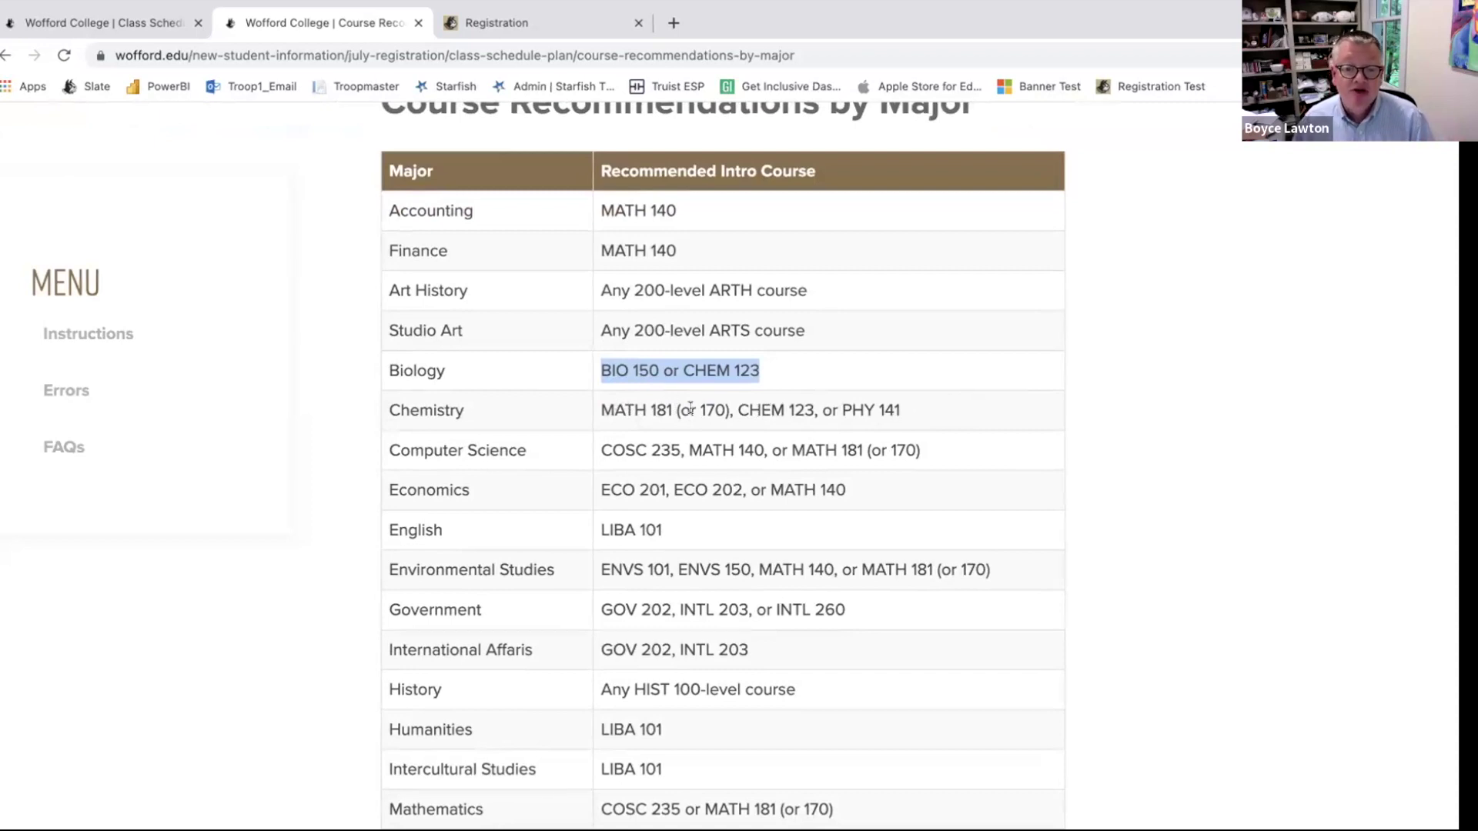
Highlight the recommended intro course for the English major in the course recommendations table
scroll(857, 538, down, 3)
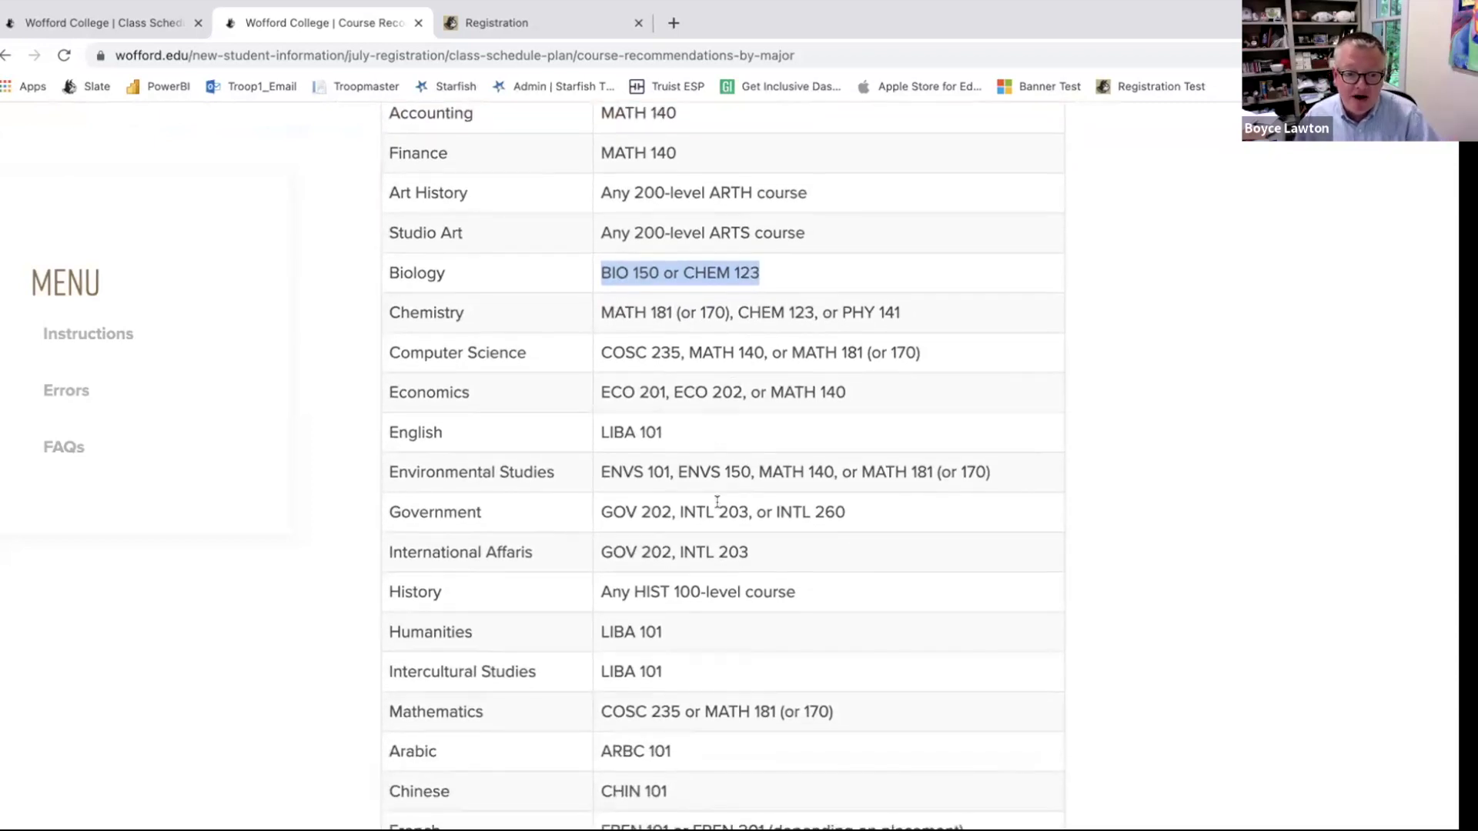
scroll(716, 508, down, 2)
drag(693, 373, 601, 371)
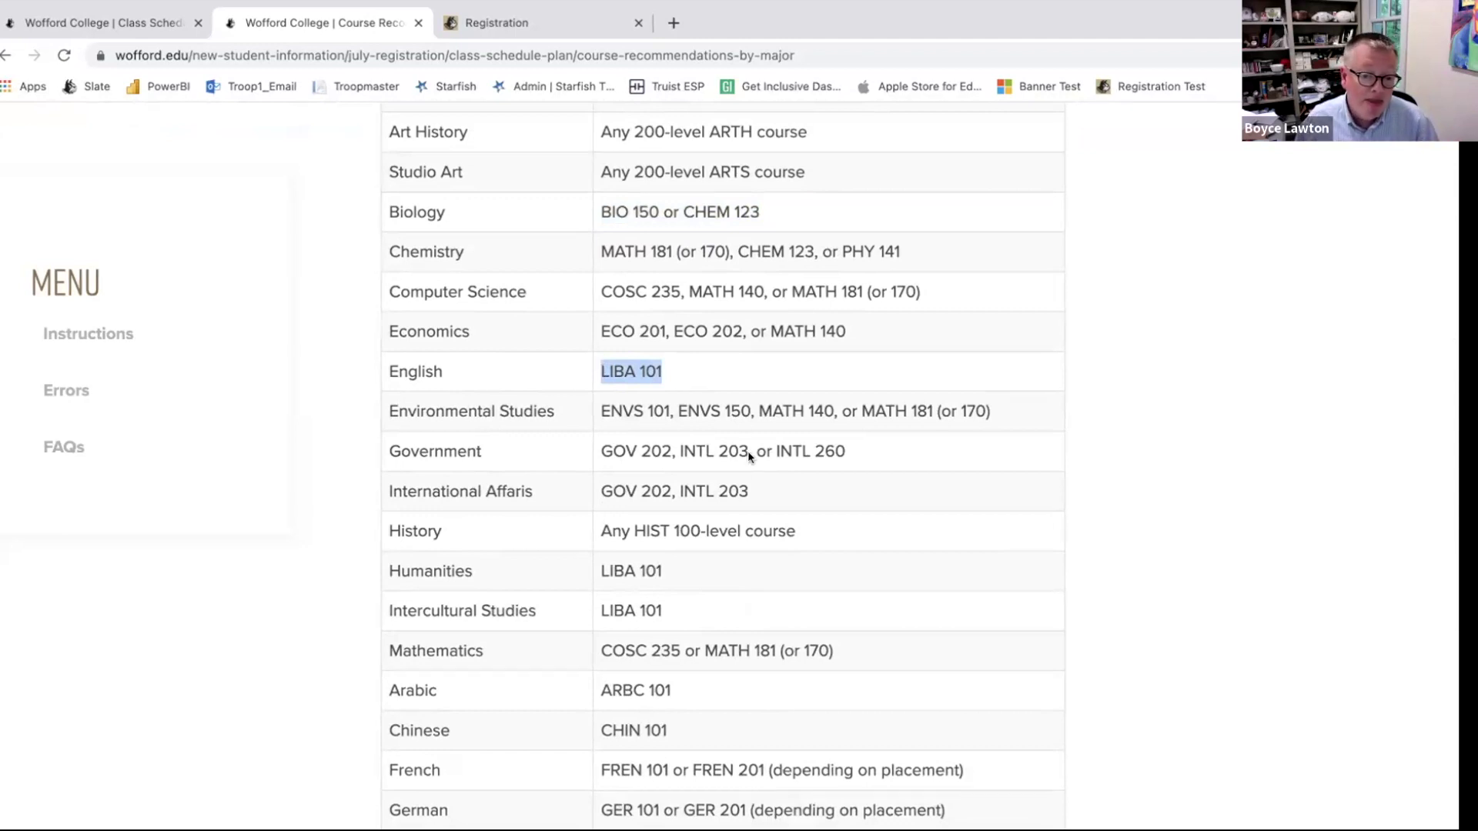
Review the rest of the course recommendations by major and highlight the course recommended for Chinese
scroll(742, 469, down, 5)
scroll(741, 471, up, 3)
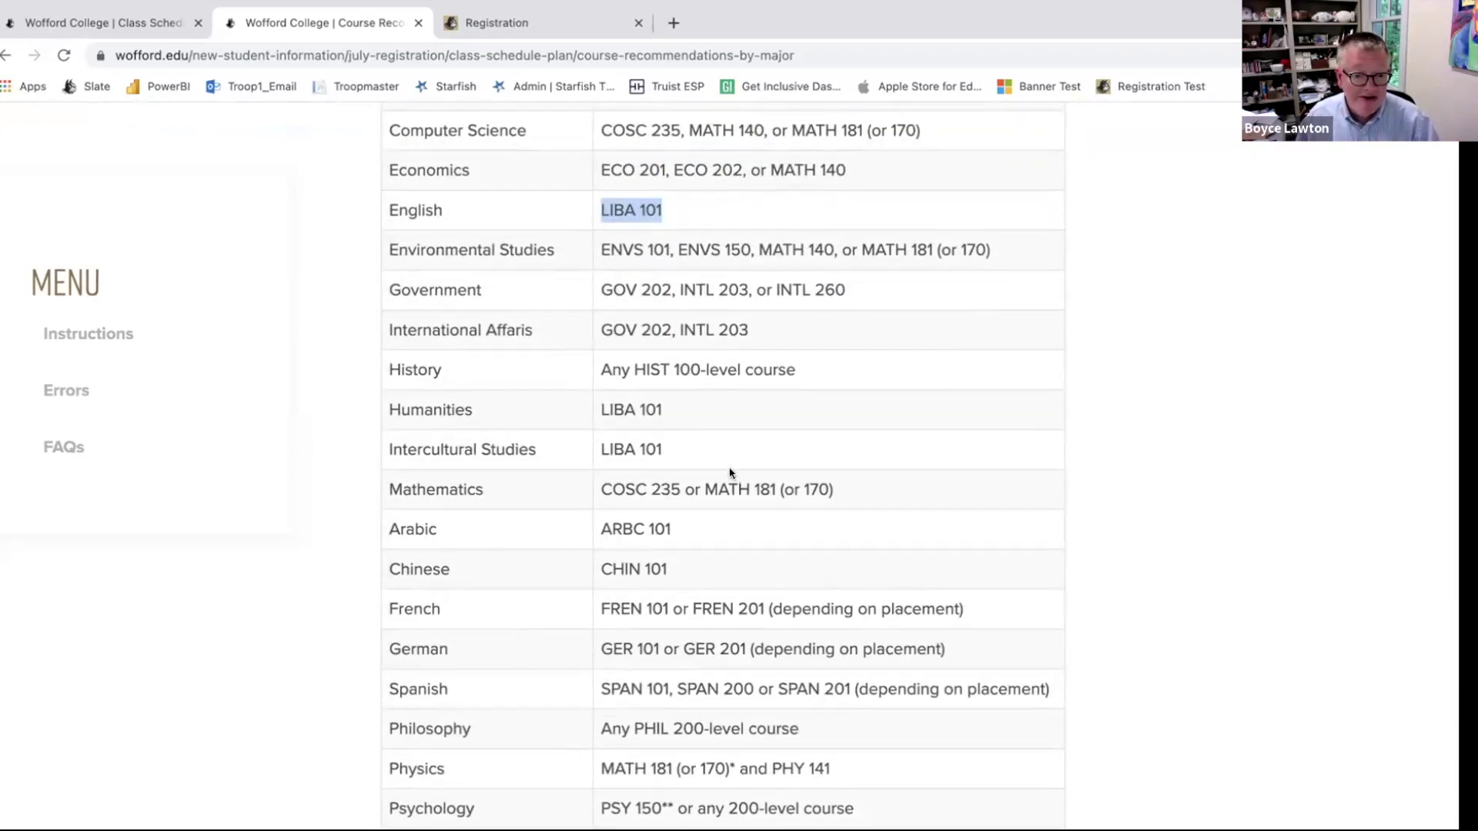
scroll(731, 476, down, 1)
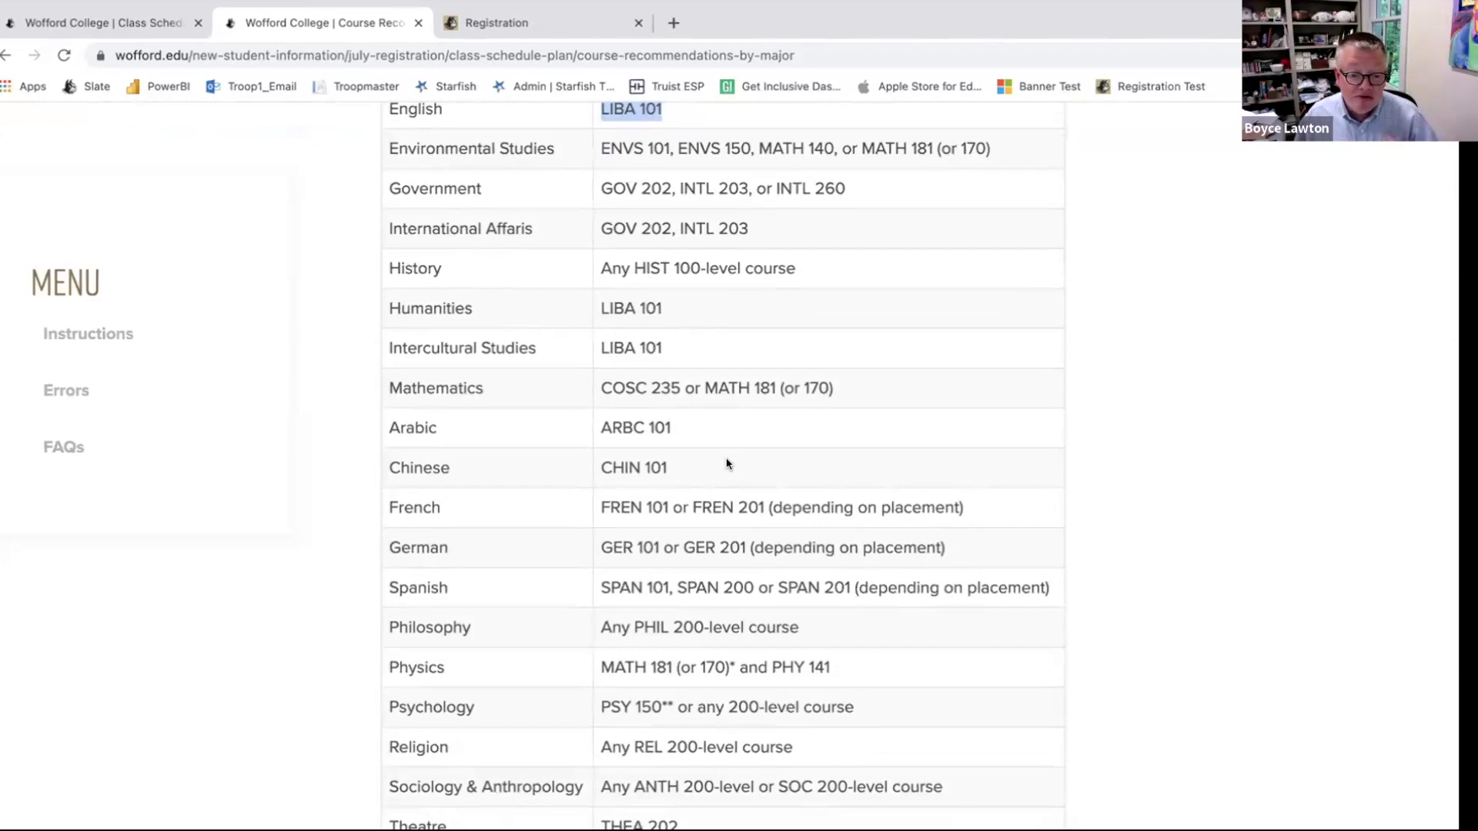
scroll(728, 471, down, 1)
scroll(583, 424, up, 8)
scroll(584, 421, up, 4)
scroll(705, 432, down, 7)
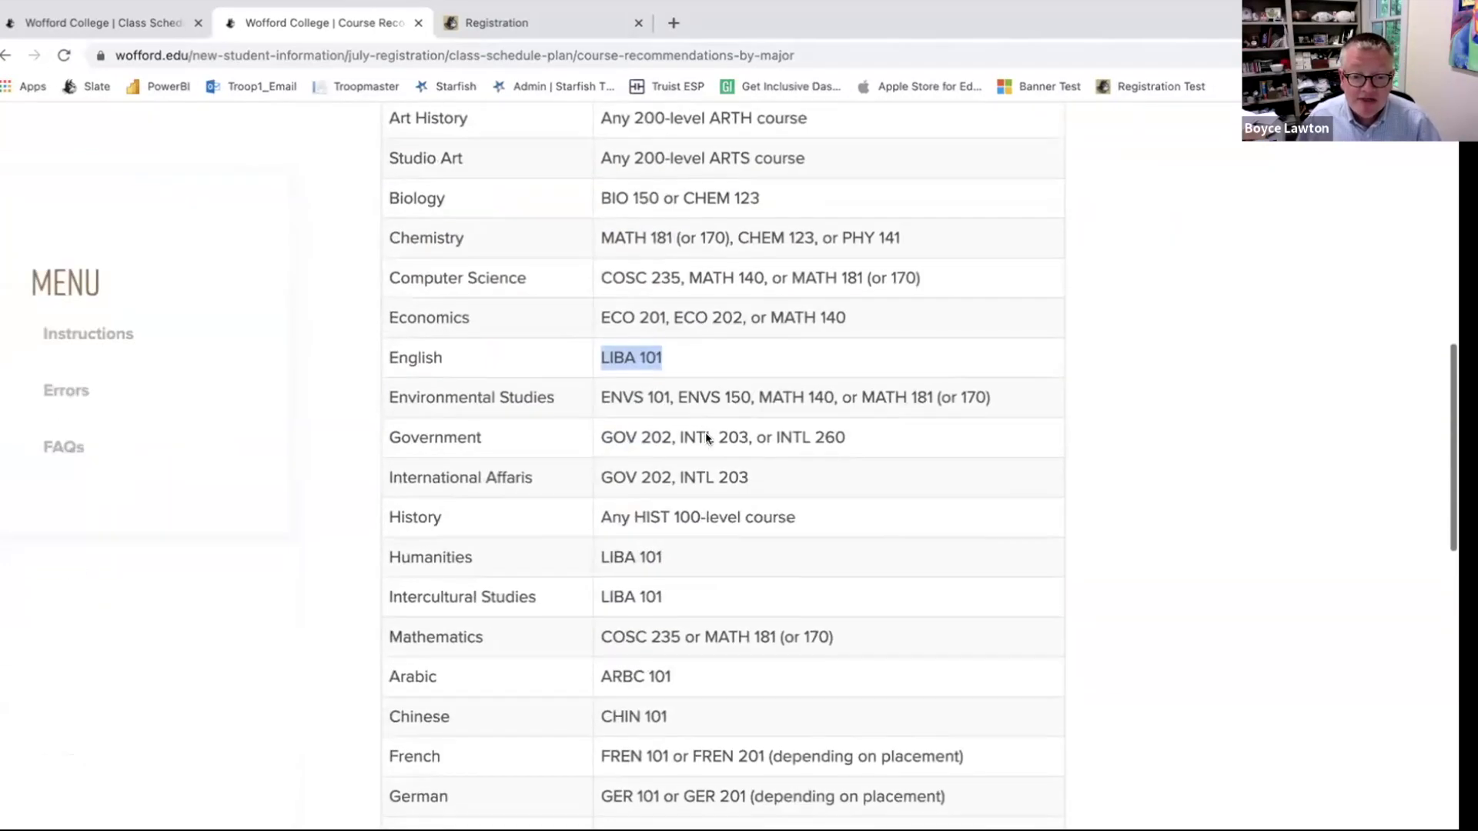
scroll(696, 588, down, 1)
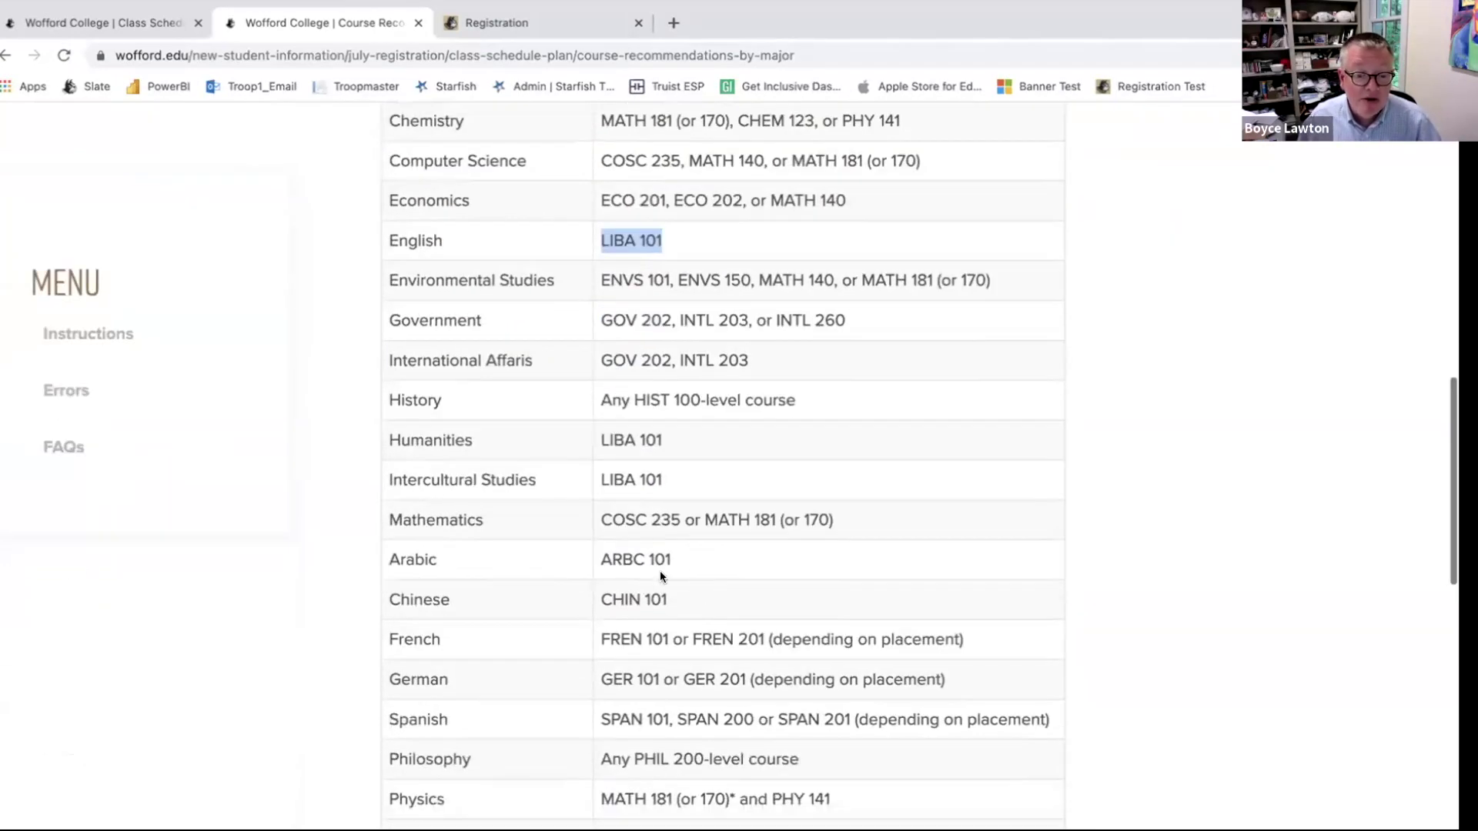
click(584, 571)
drag(697, 598, 567, 595)
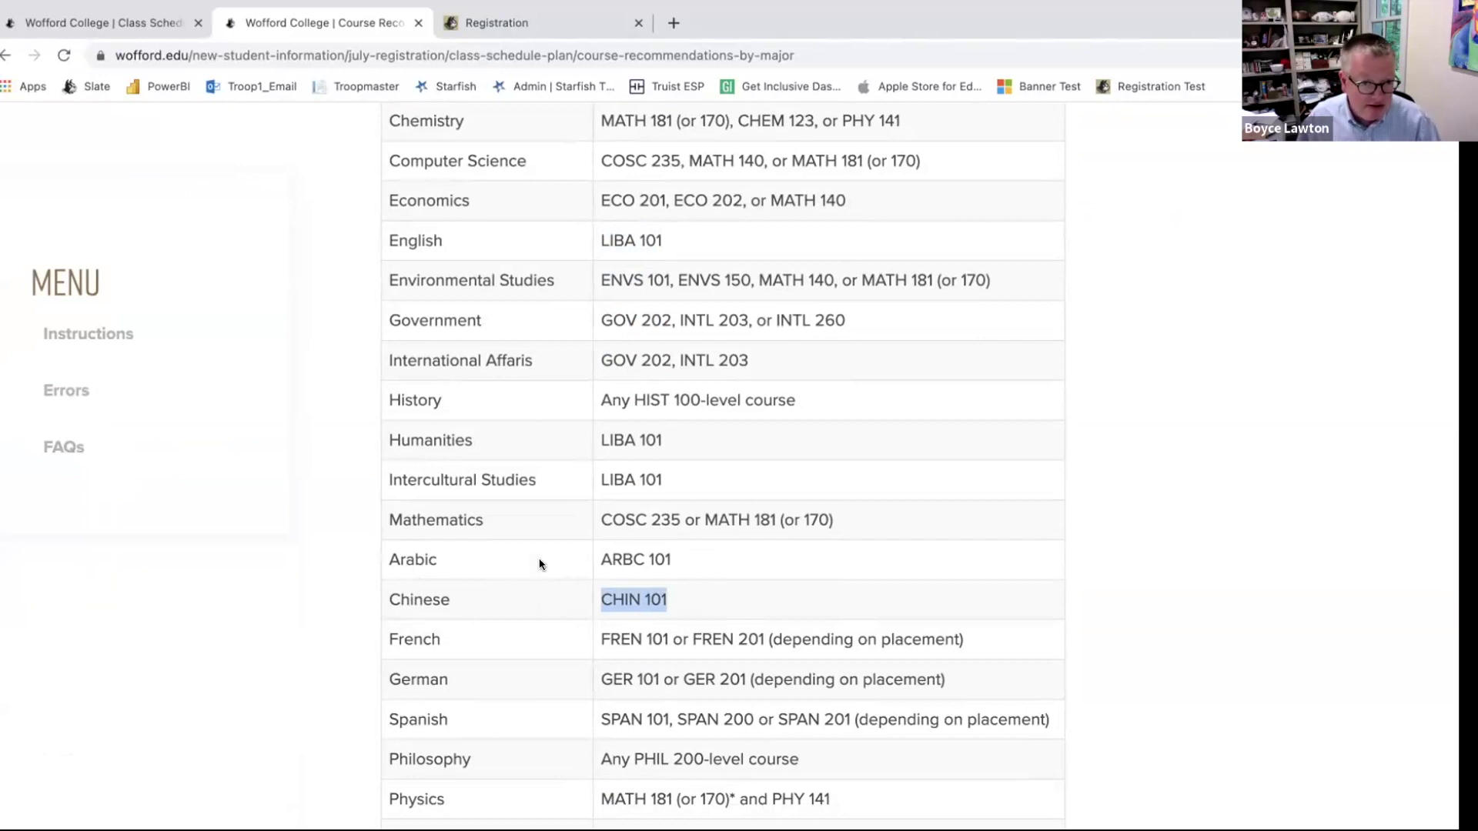
Return to the class schedule plan steps and open the interactive course schedule
click(6, 55)
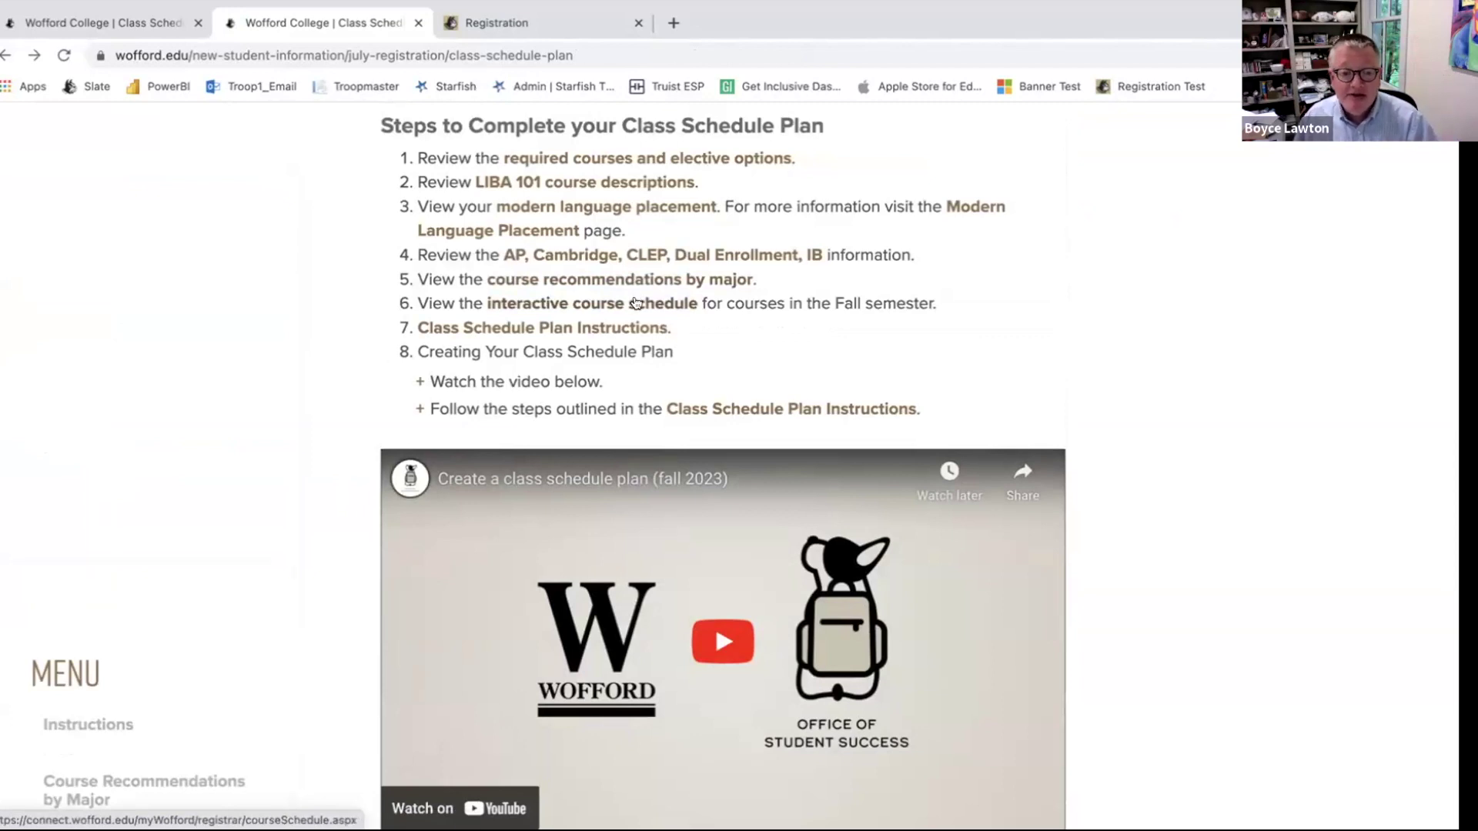
click(635, 303)
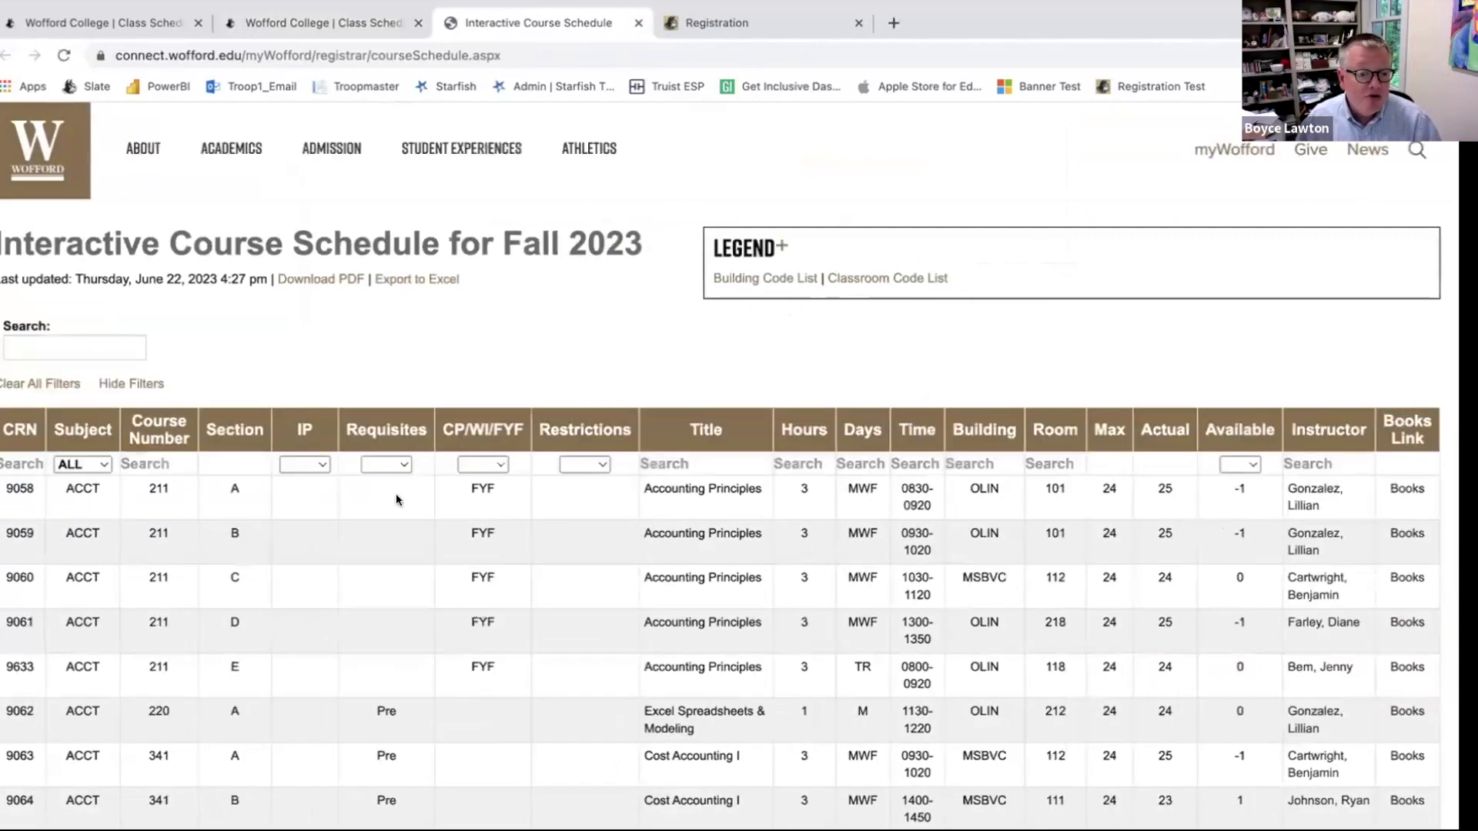
Filter the course schedule to sections with Available set to Yes and the FYF designation
scroll(431, 542, down, 2)
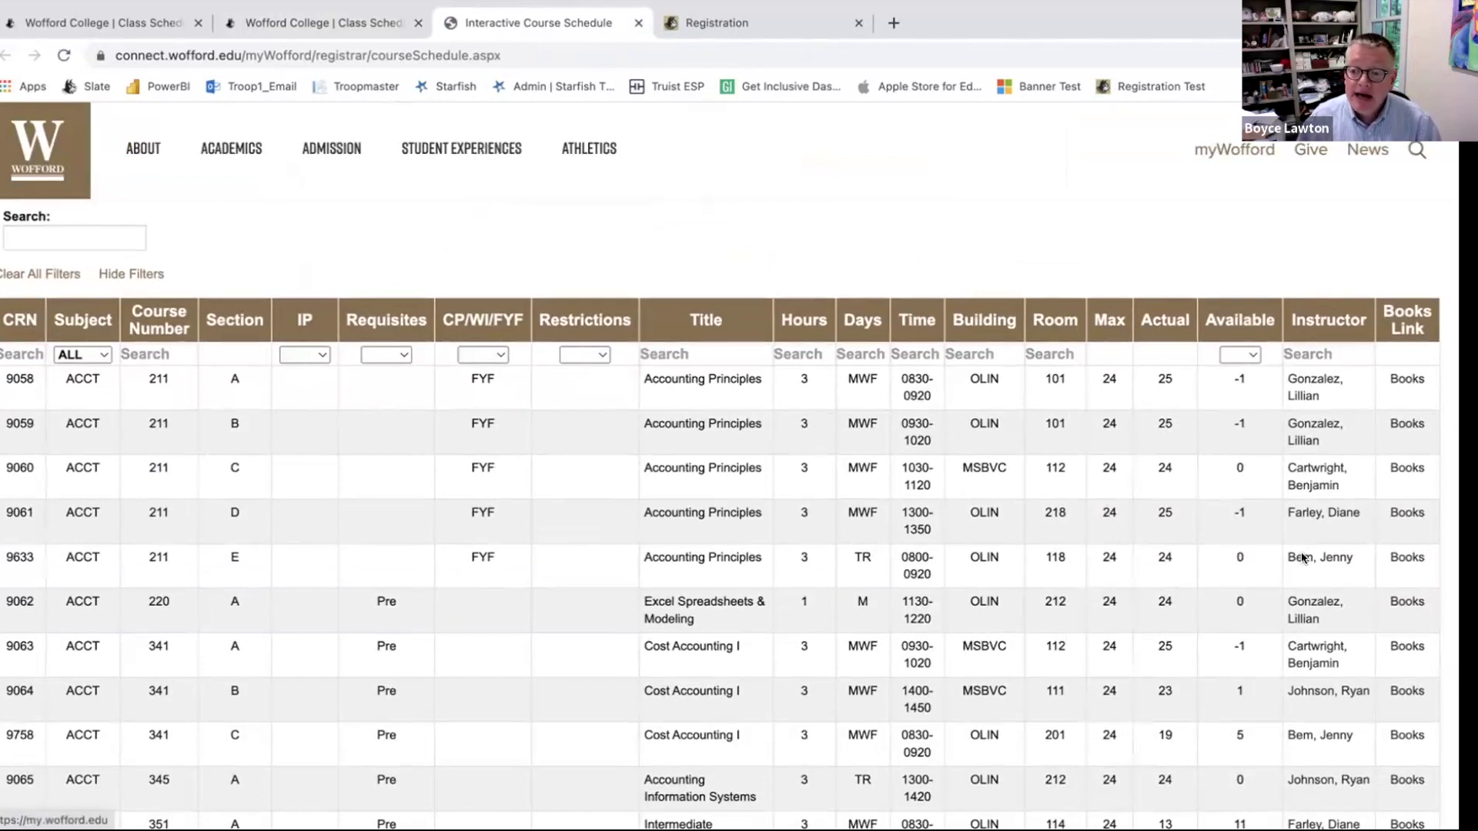
click(1250, 358)
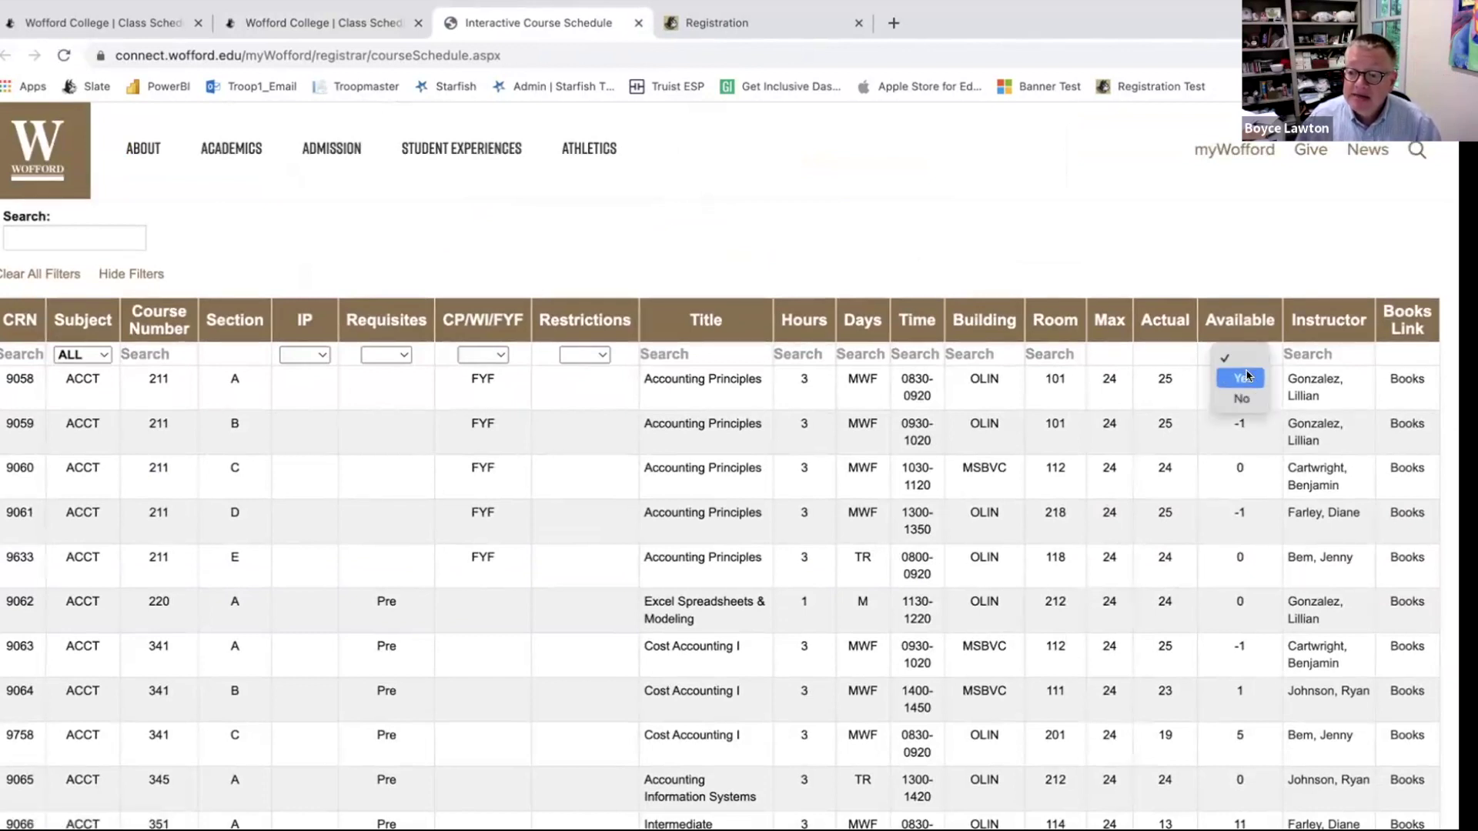
click(1244, 377)
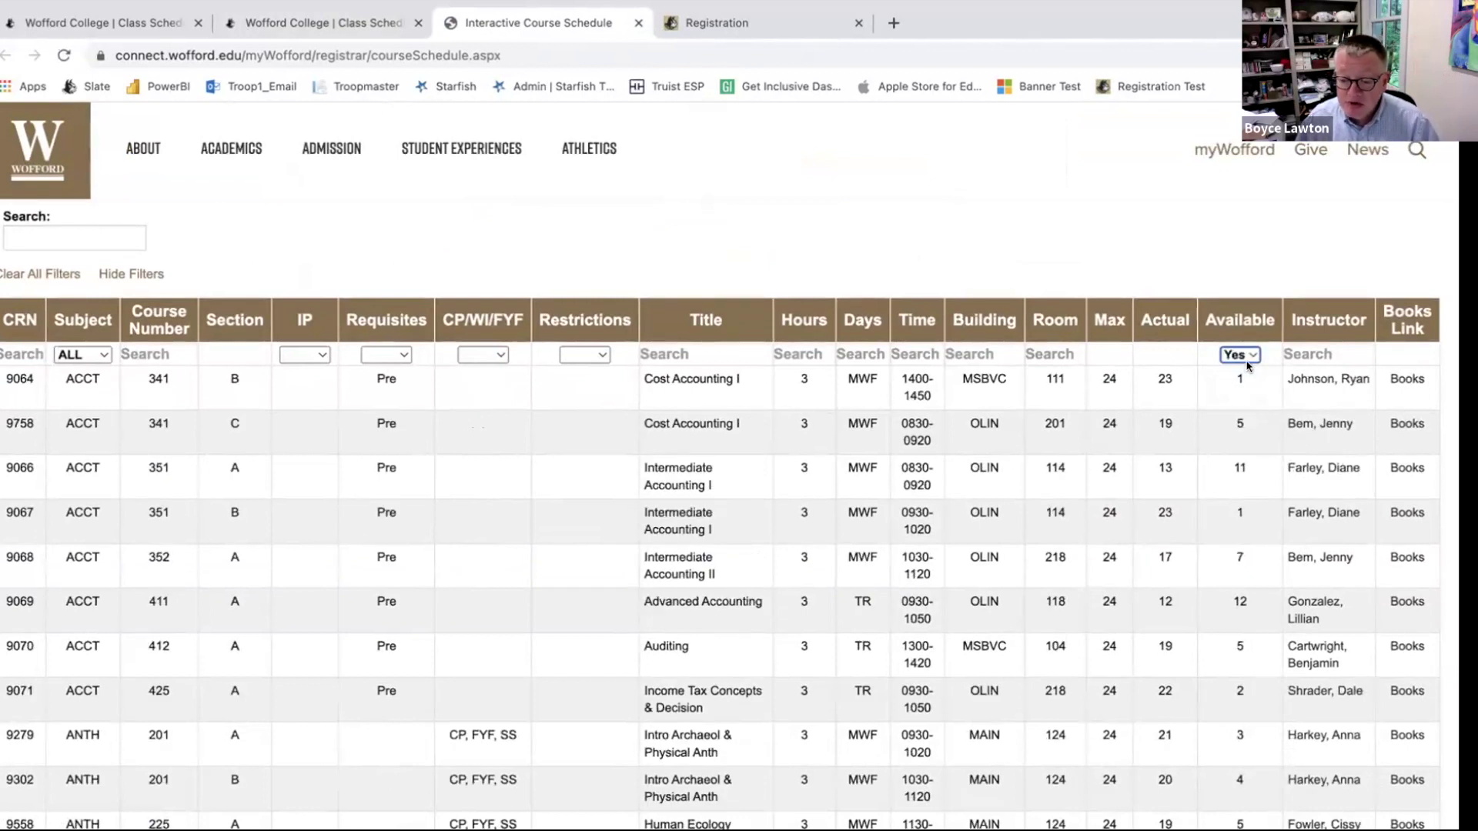
click(1248, 355)
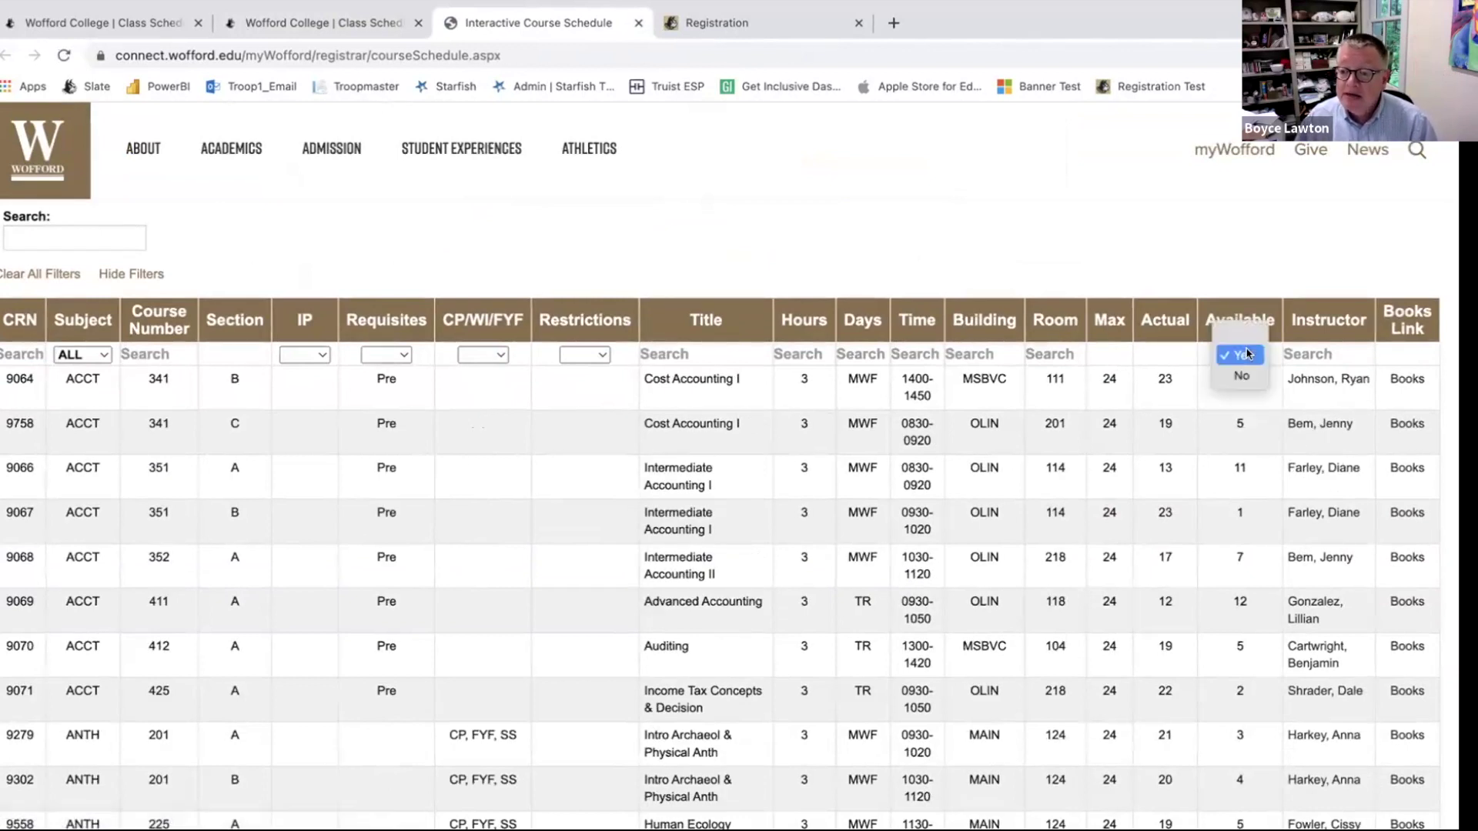
click(1248, 355)
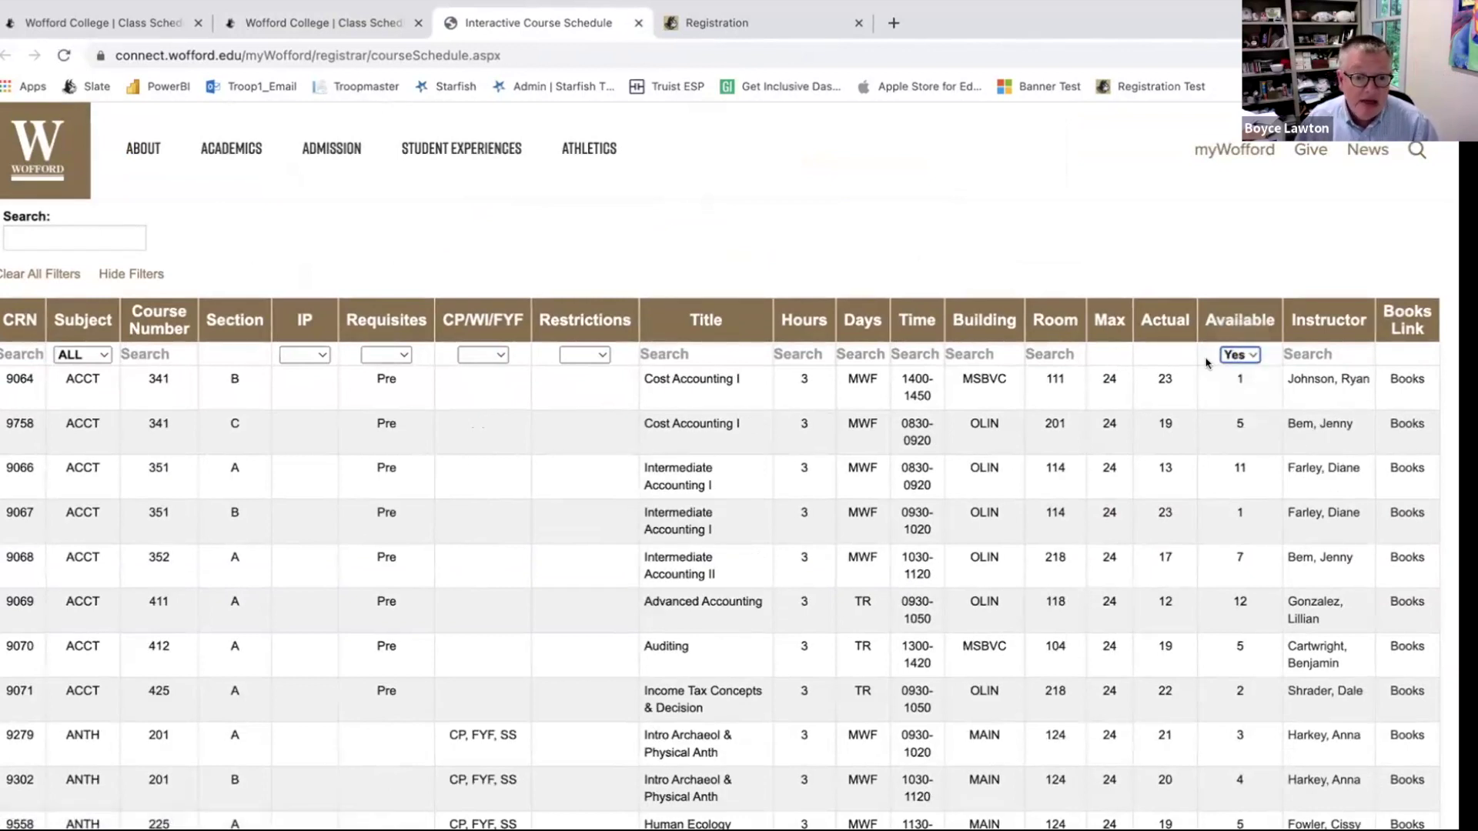
click(490, 355)
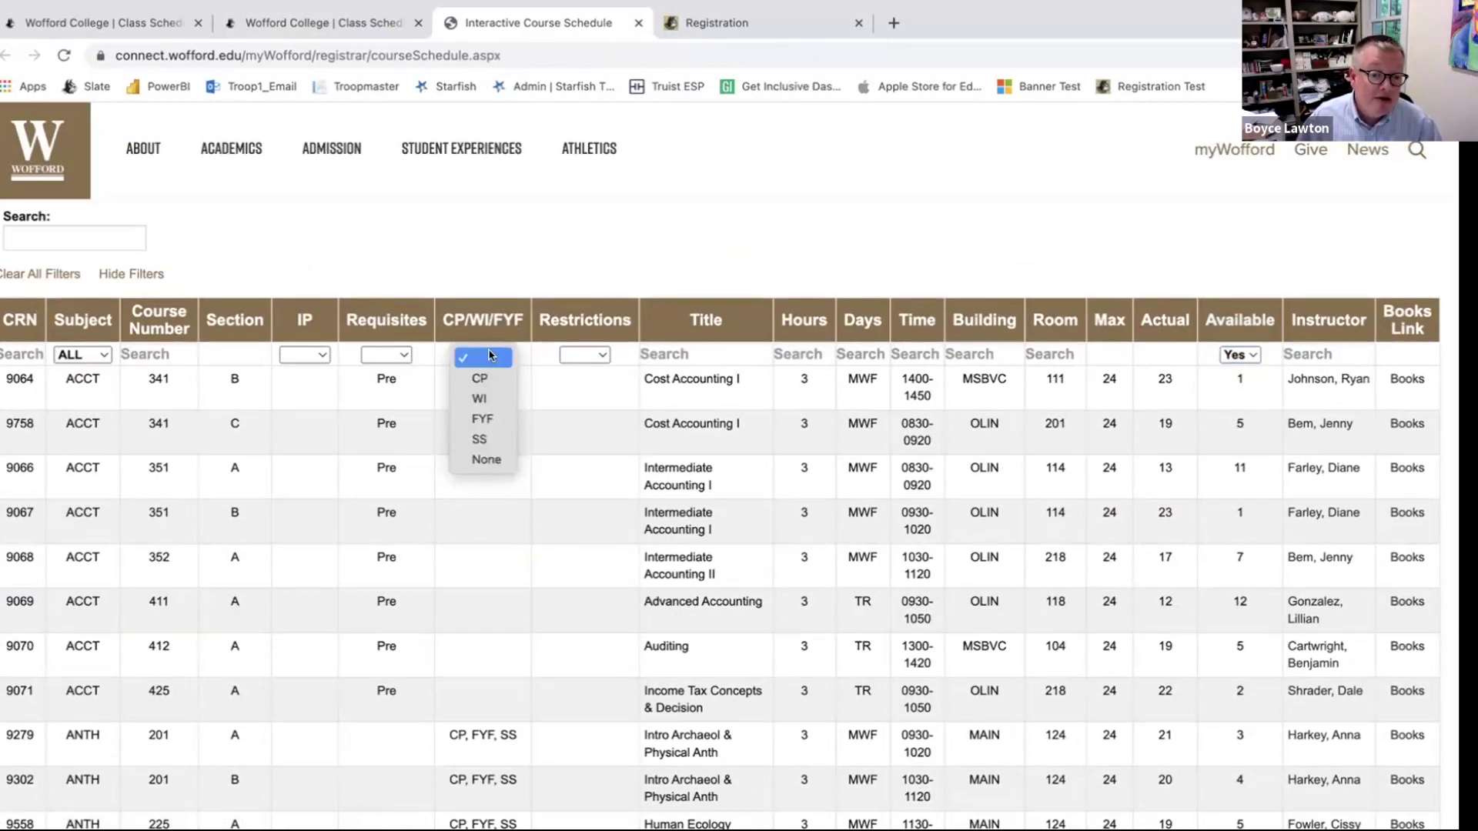
click(492, 415)
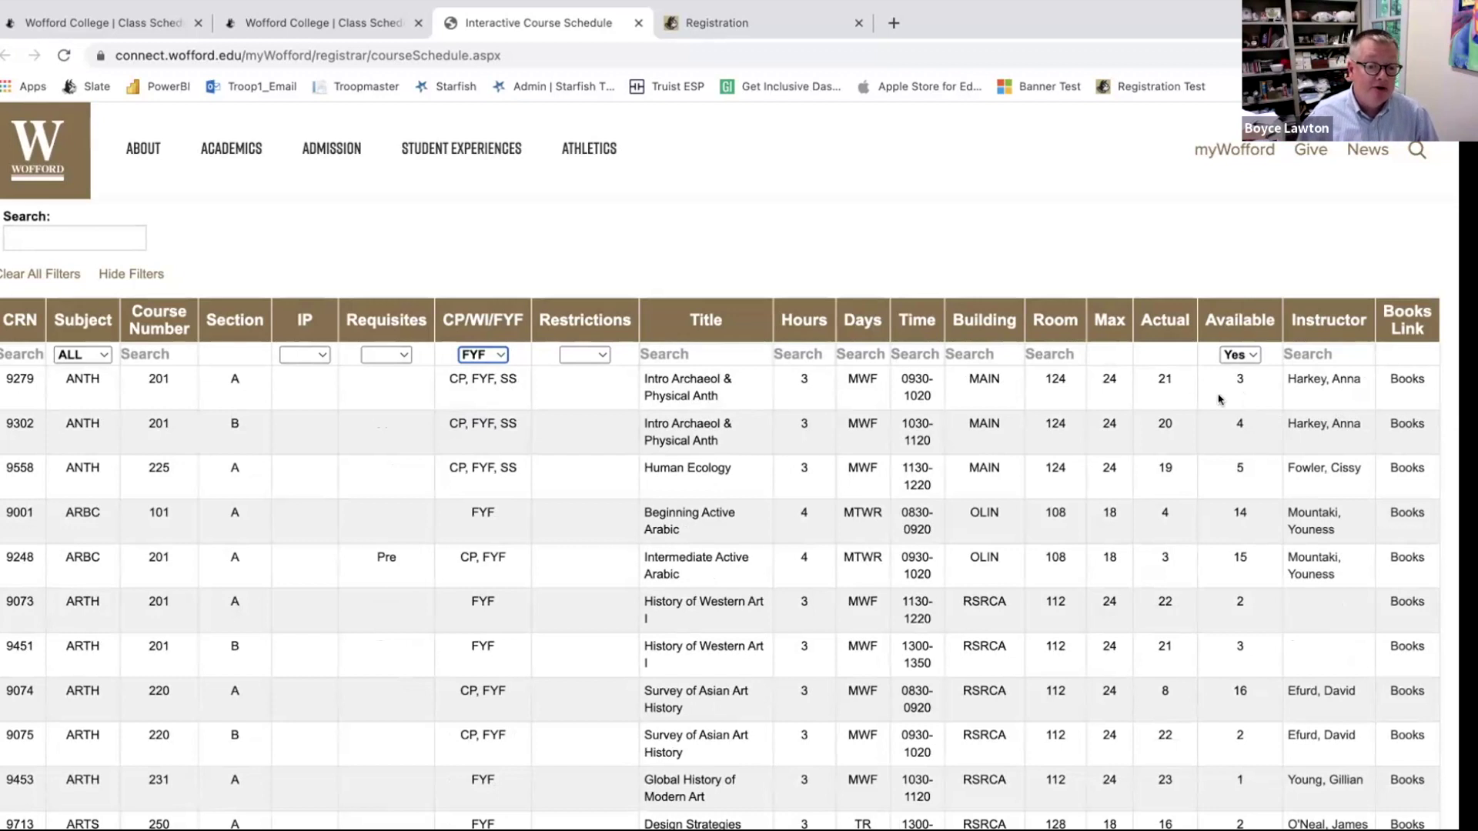
Narrow the filtered course schedule to the HIST subject and TR meeting days
scroll(613, 485, down, 1)
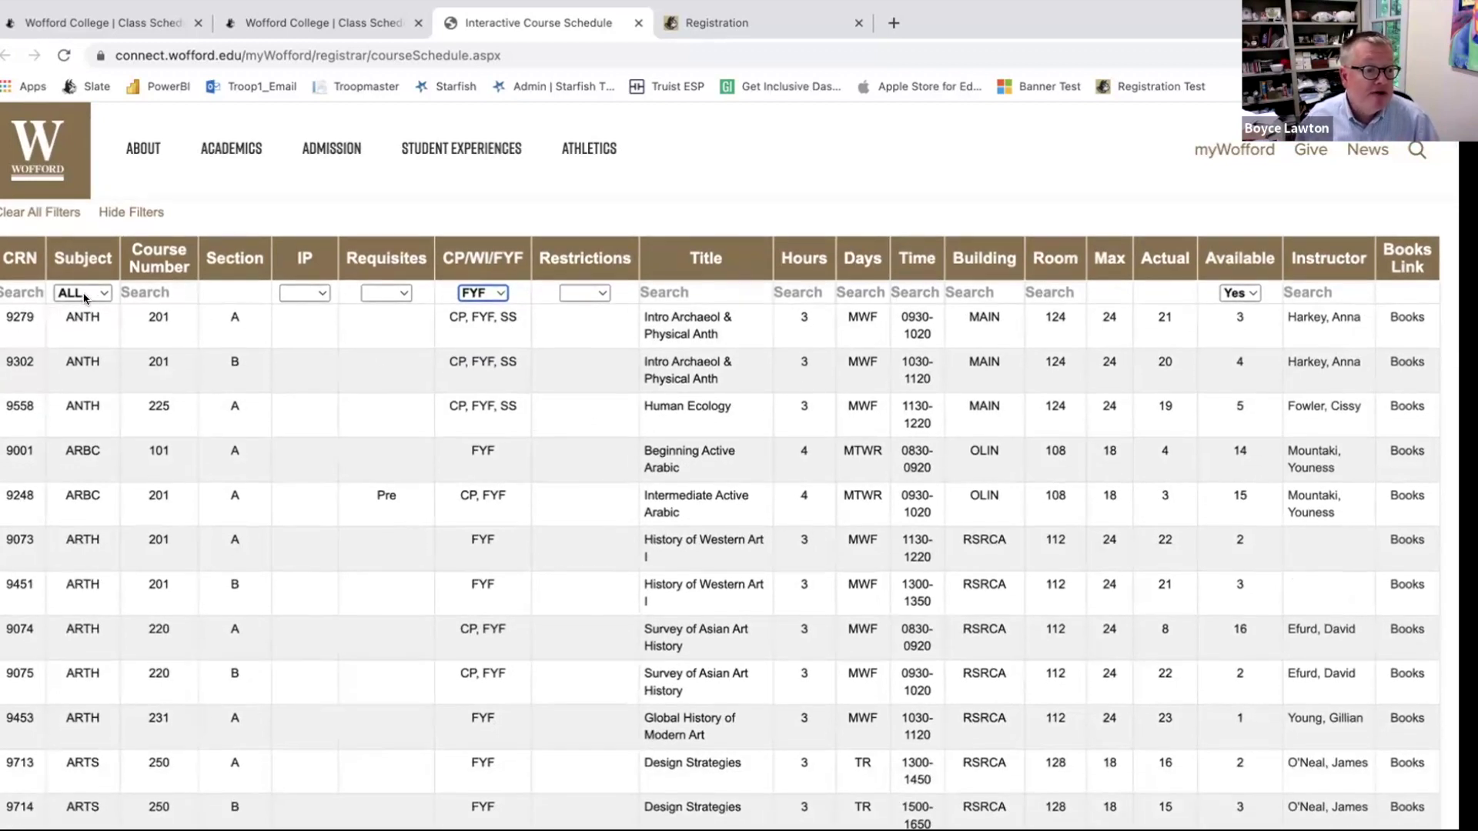
click(102, 293)
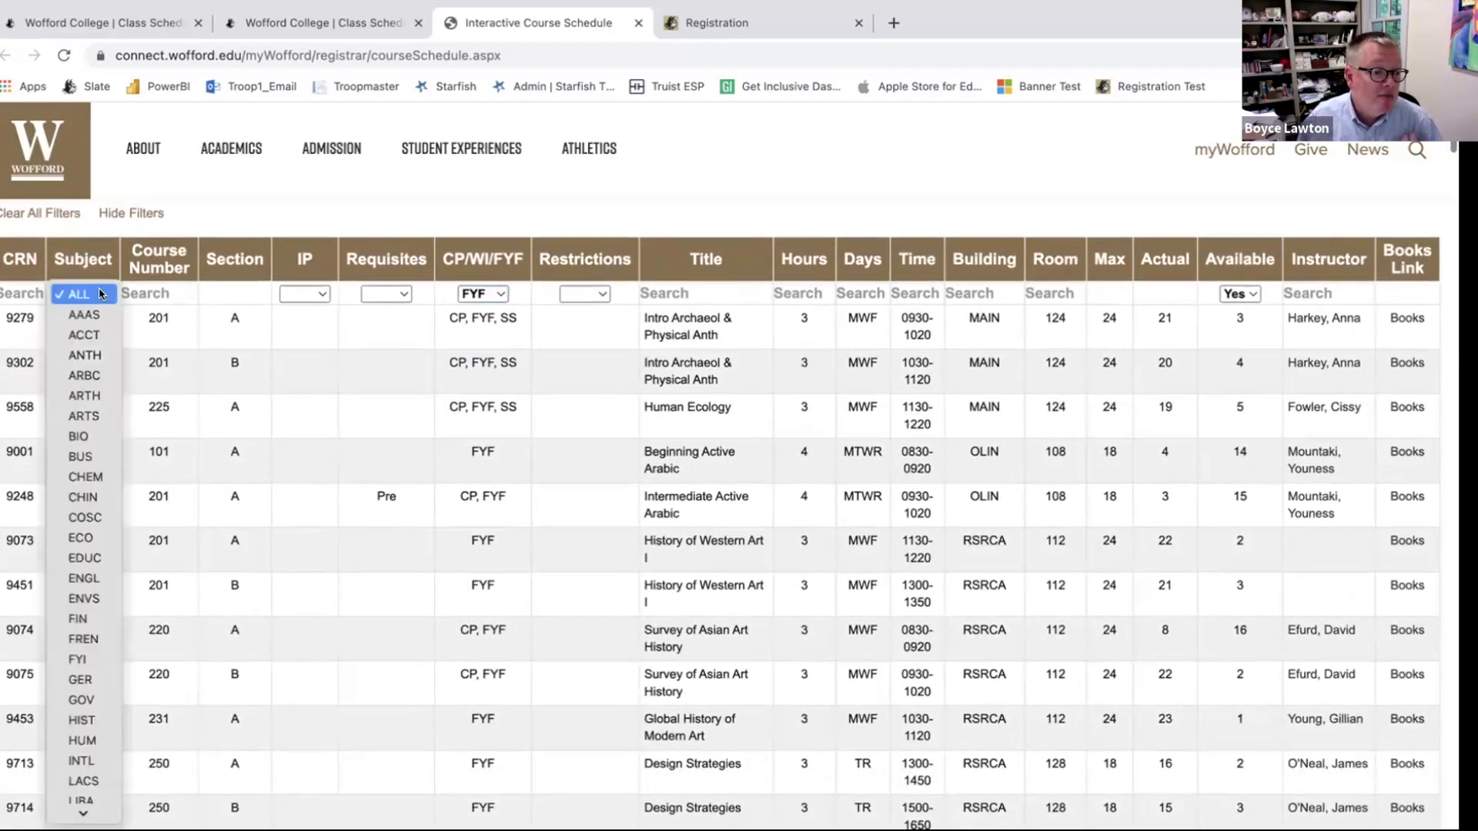
click(92, 718)
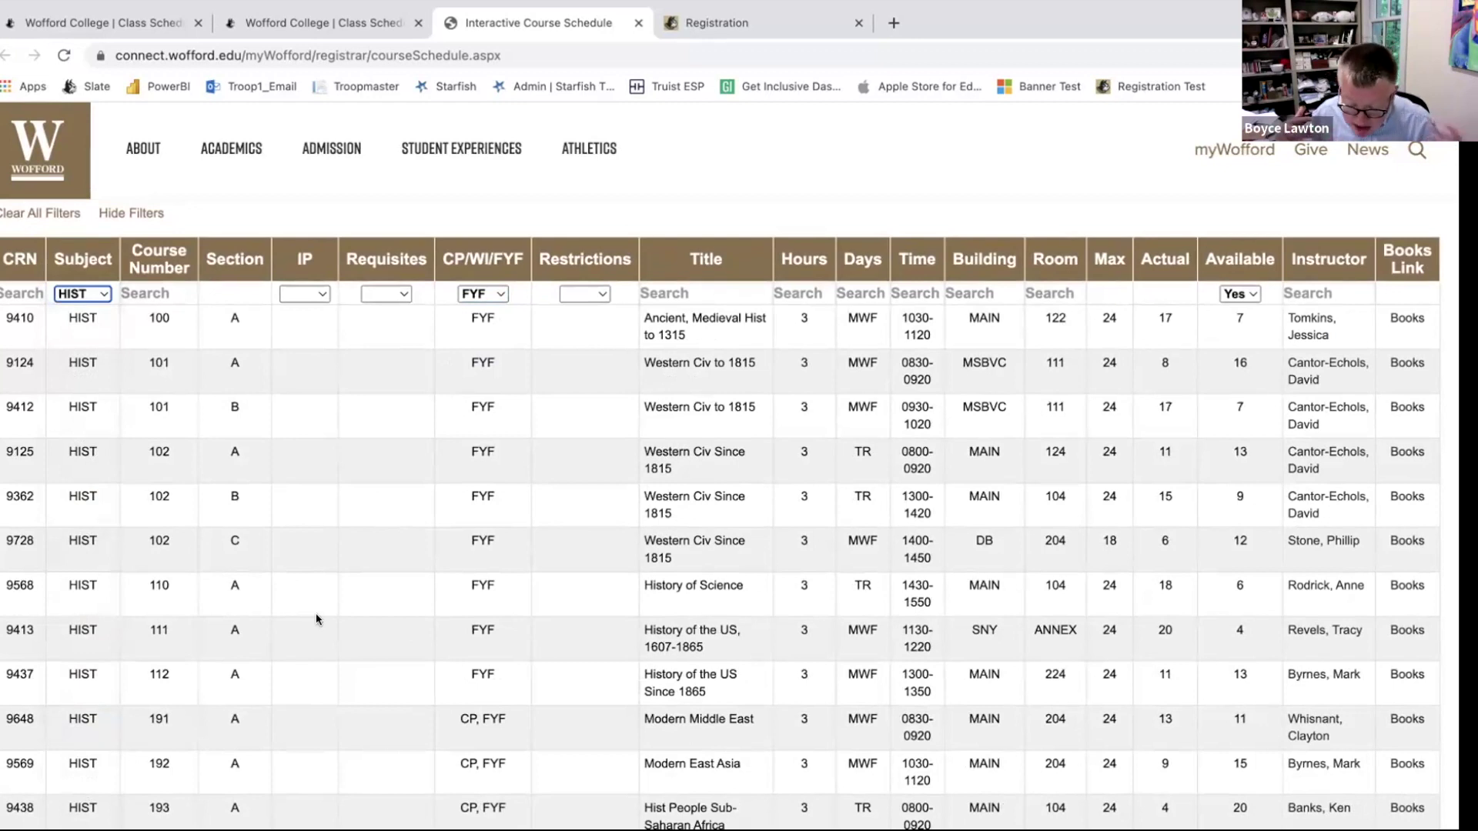
scroll(445, 538, down, 1)
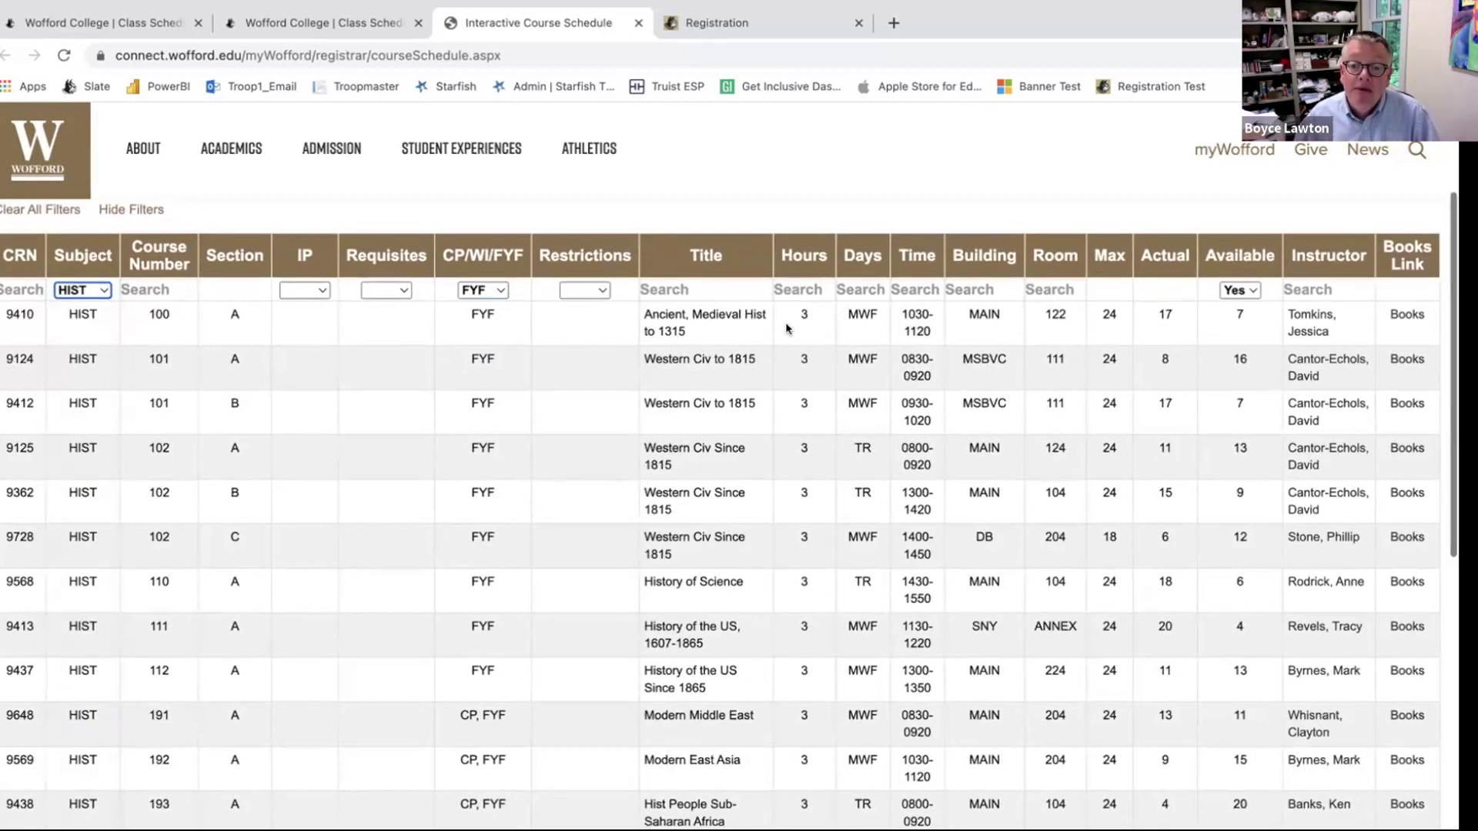
click(862, 288)
text(TR)
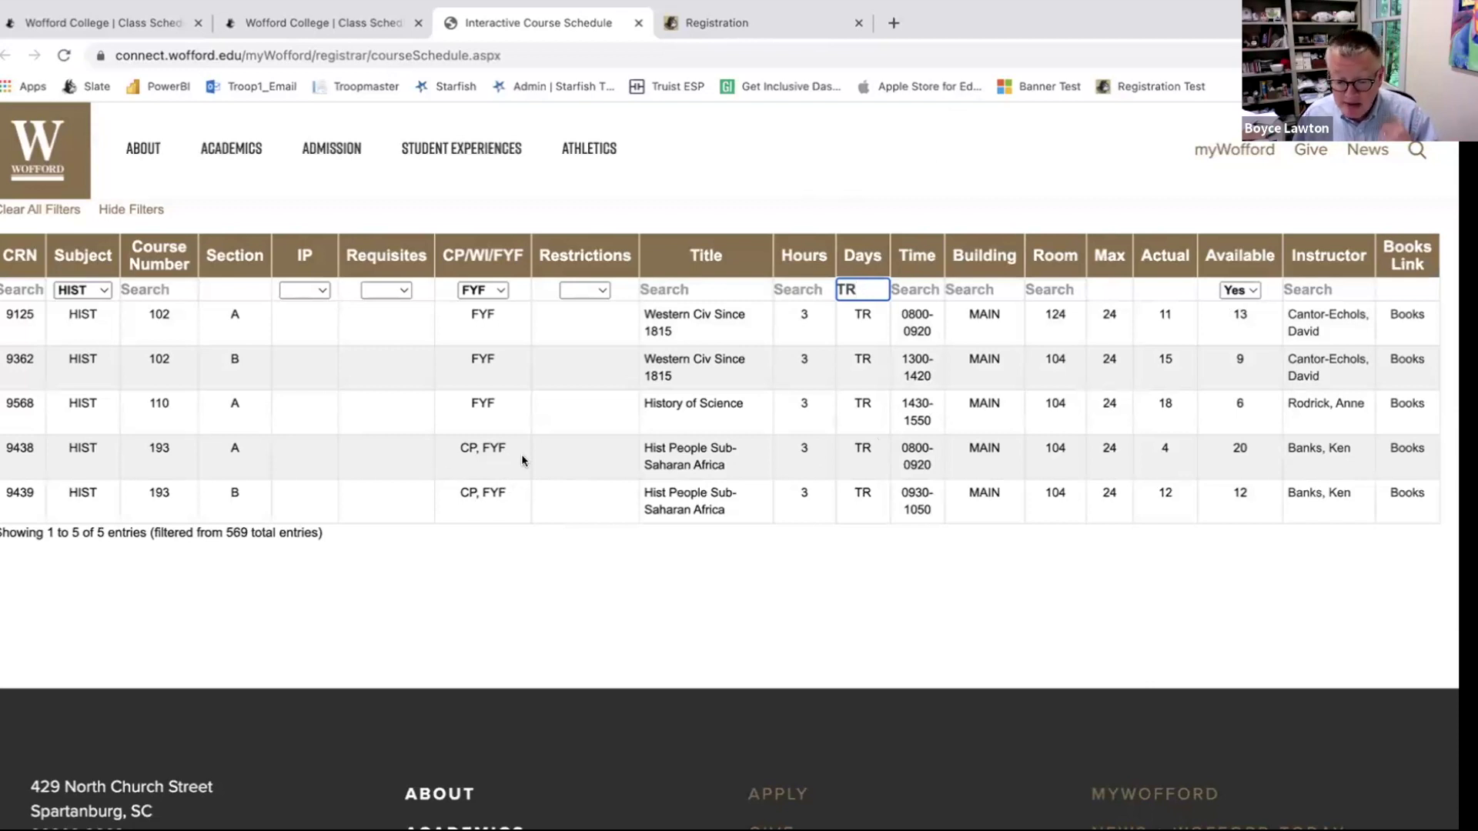
Reload the course schedule to reset all filters and highlight the time in its last-updated line
click(64, 56)
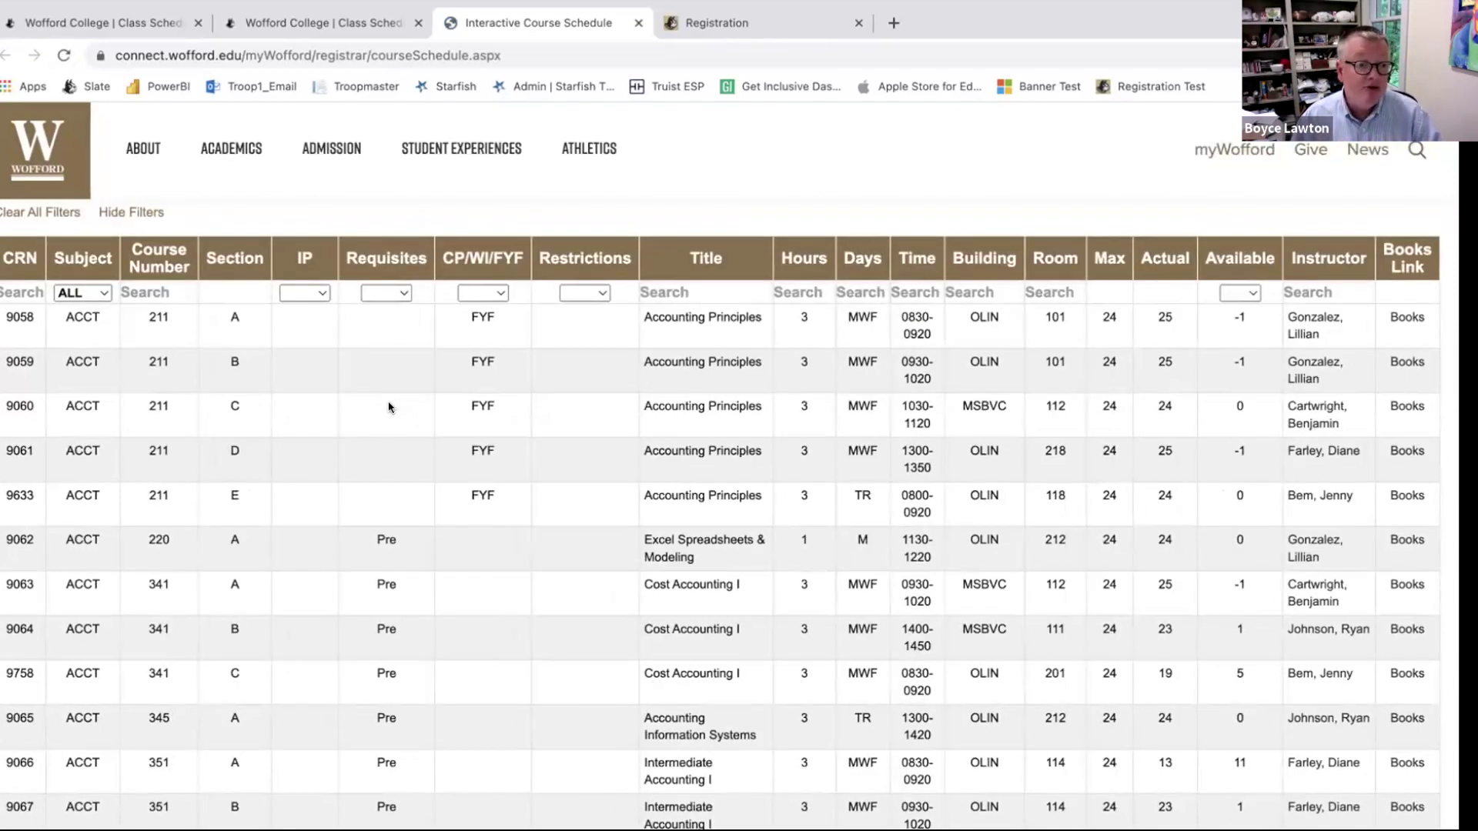
scroll(388, 407, up, 3)
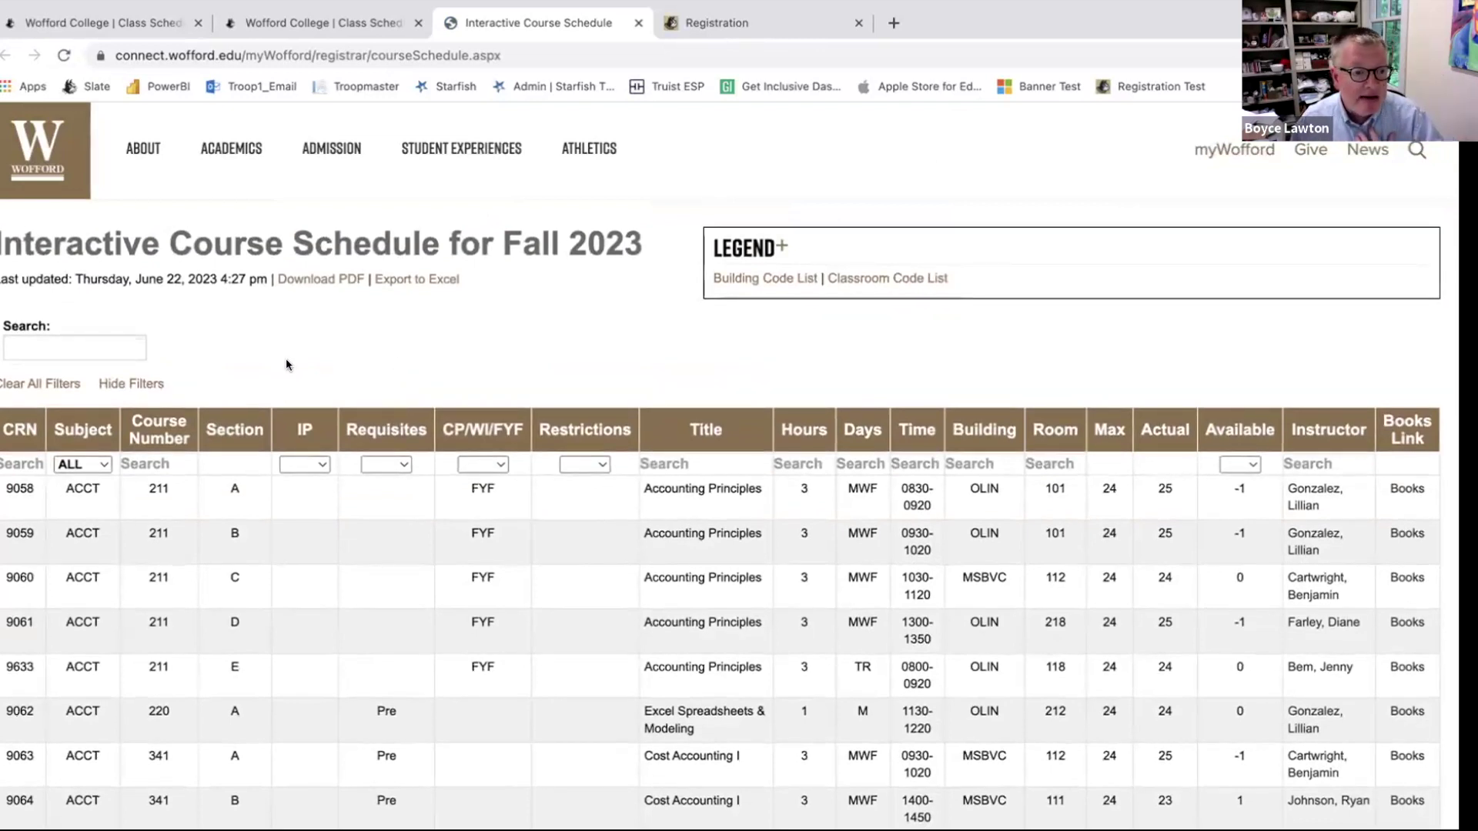
drag(221, 276, 247, 275)
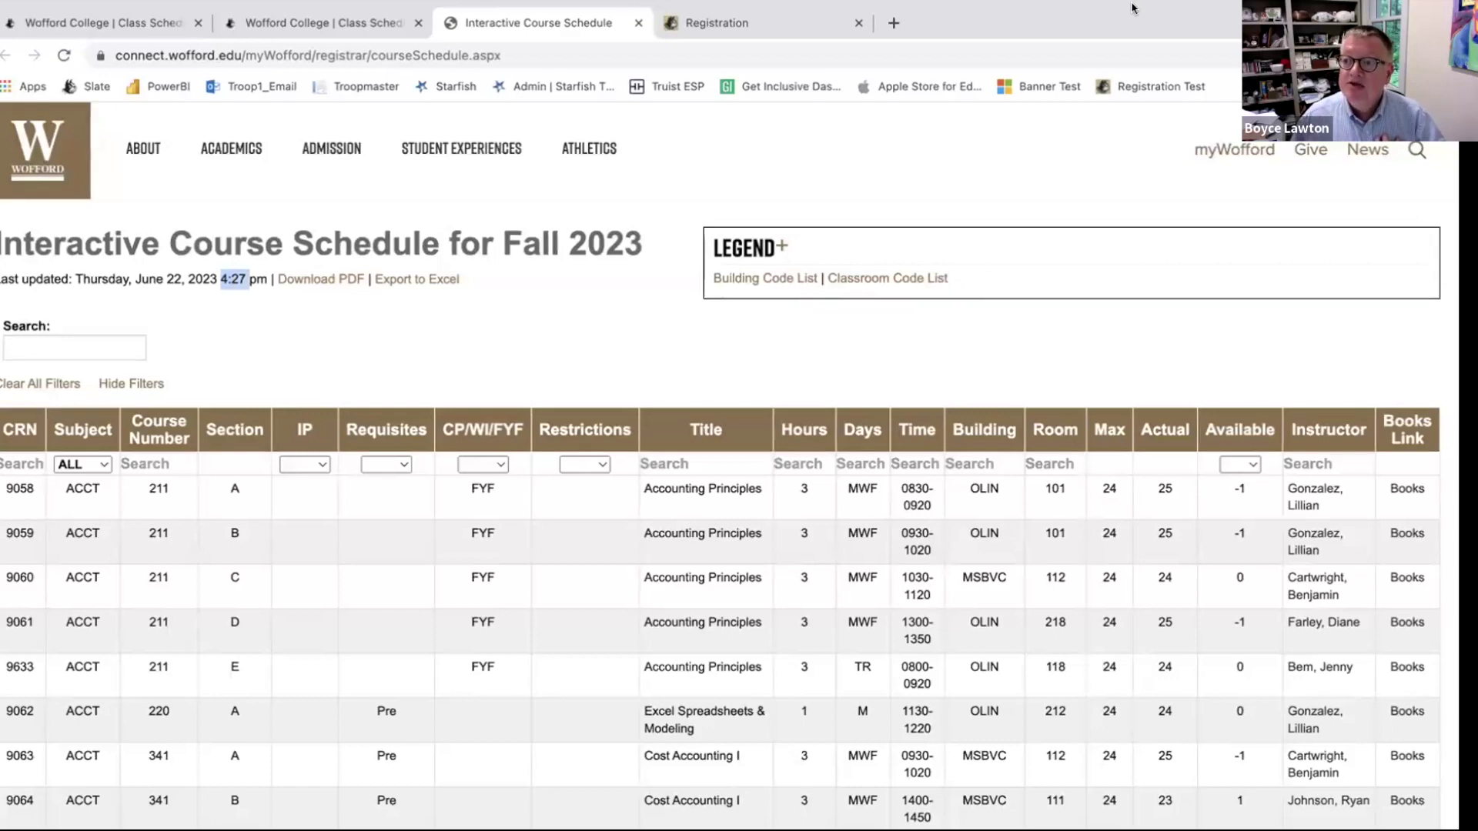
mouse_move(1142, 8)
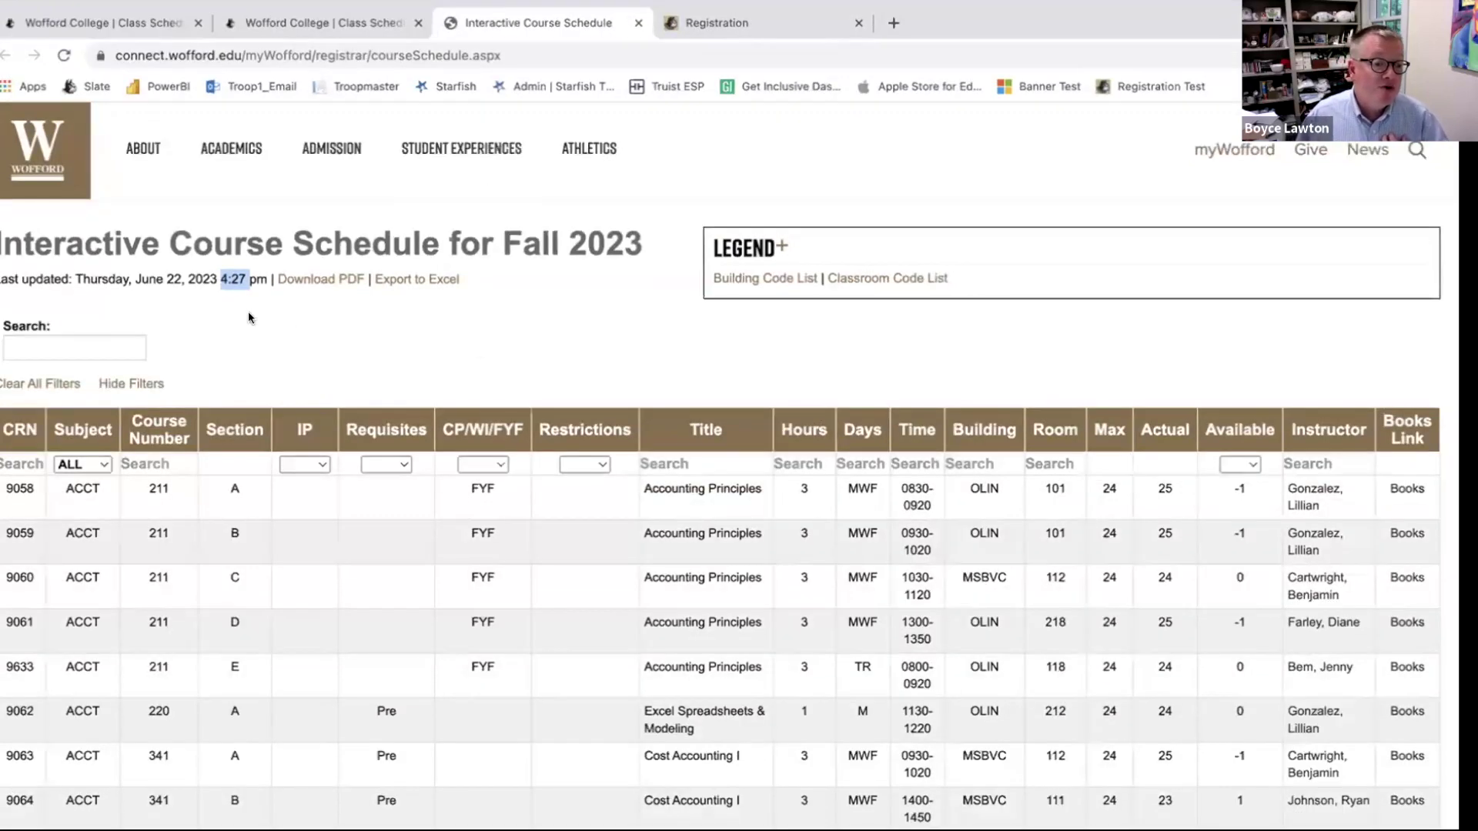
click(257, 306)
drag(221, 276, 231, 276)
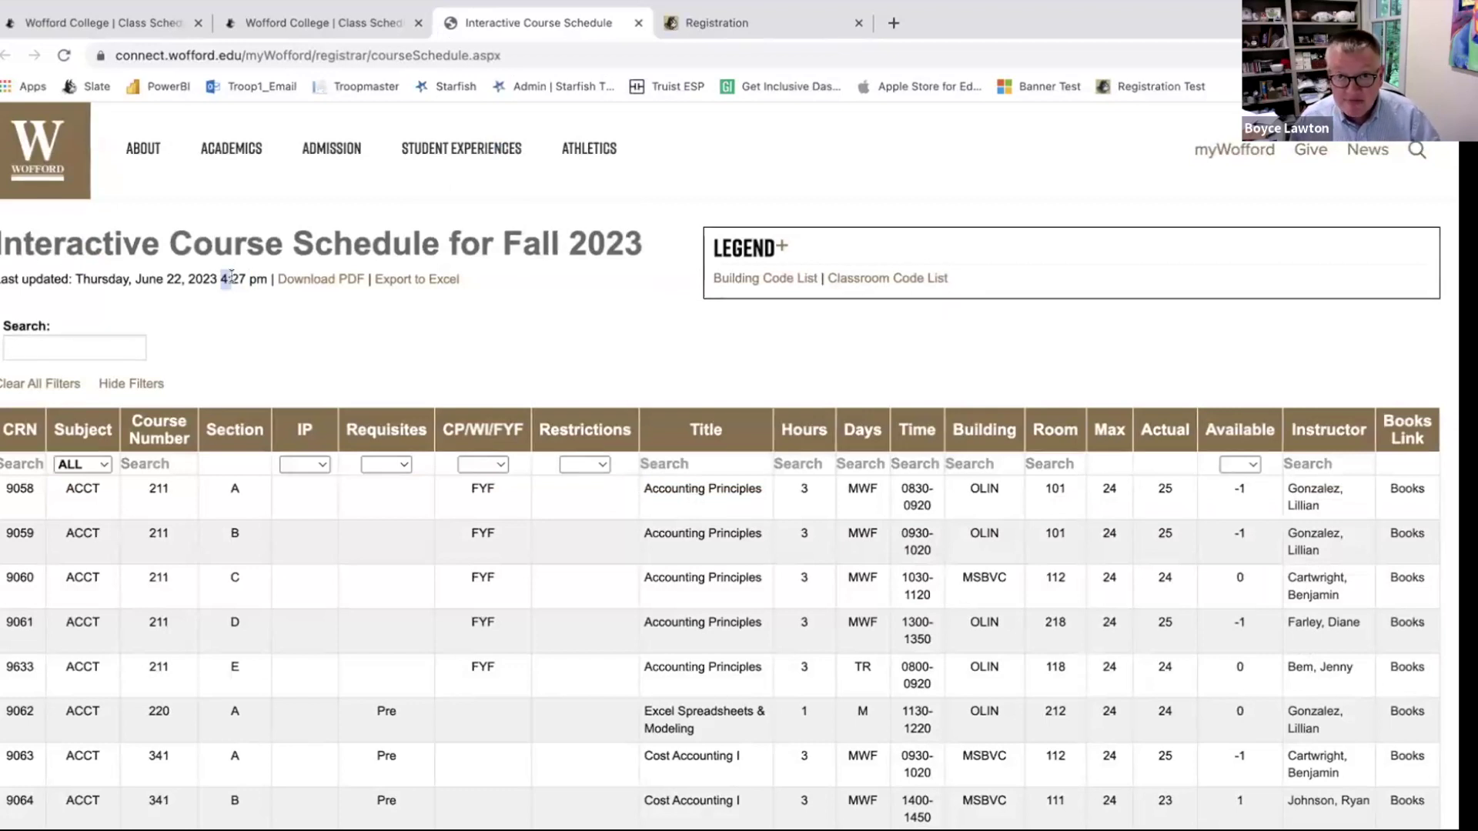
click(235, 297)
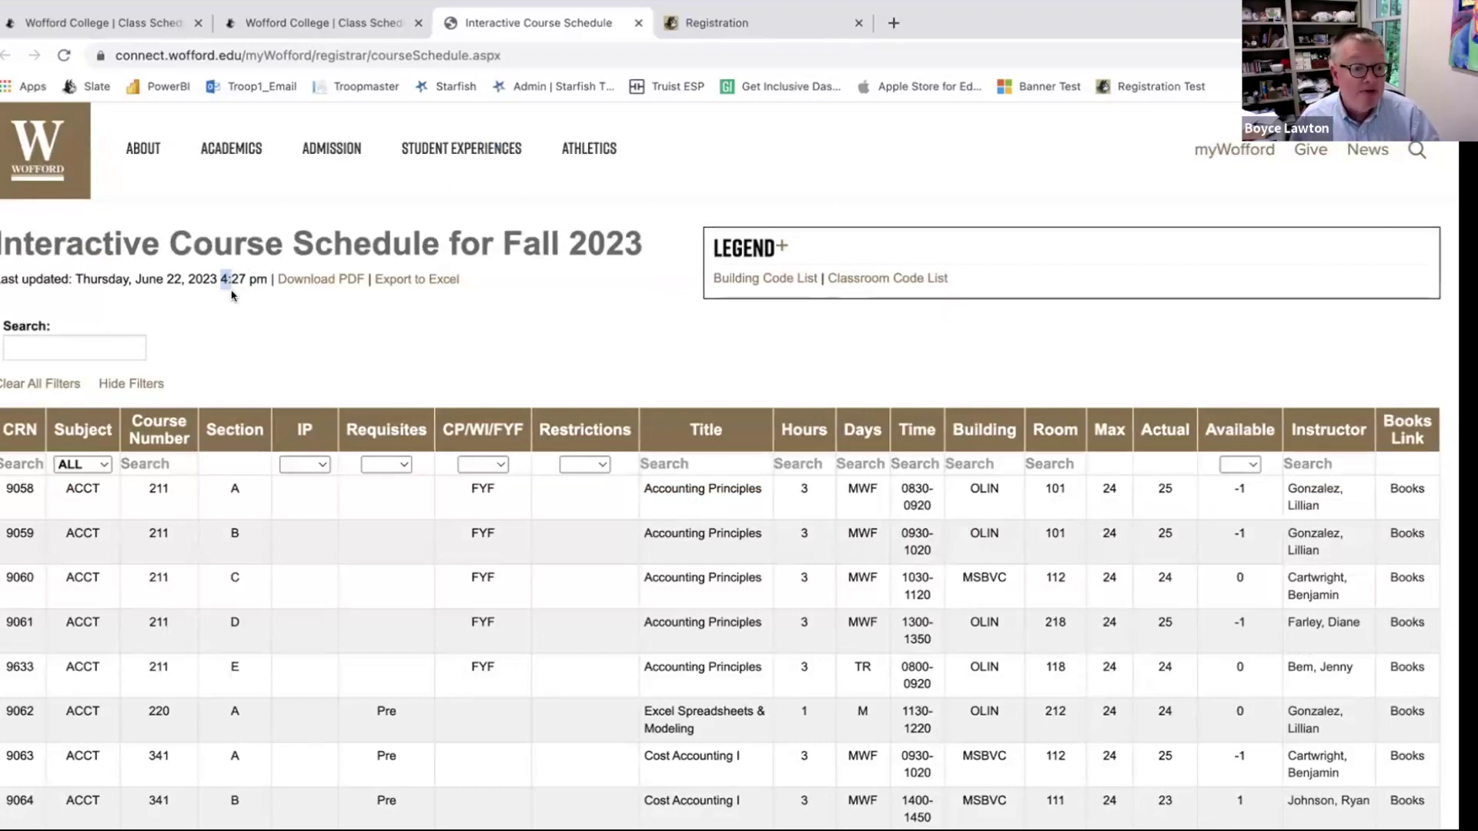
drag(227, 275, 244, 276)
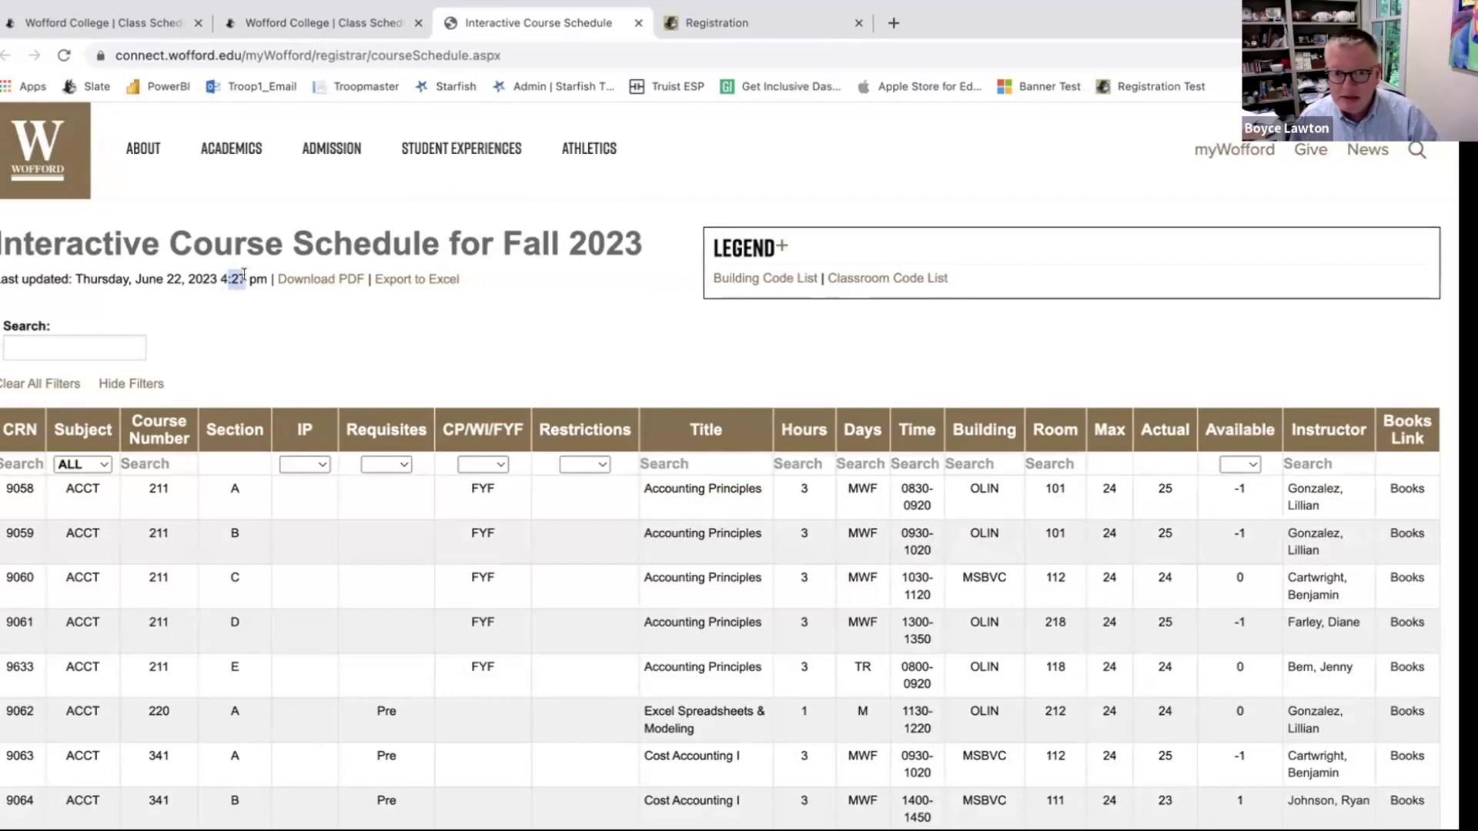
Review the Class Schedule Plan Instructions linked from the class schedule plan page, and return to the list of steps
click(323, 23)
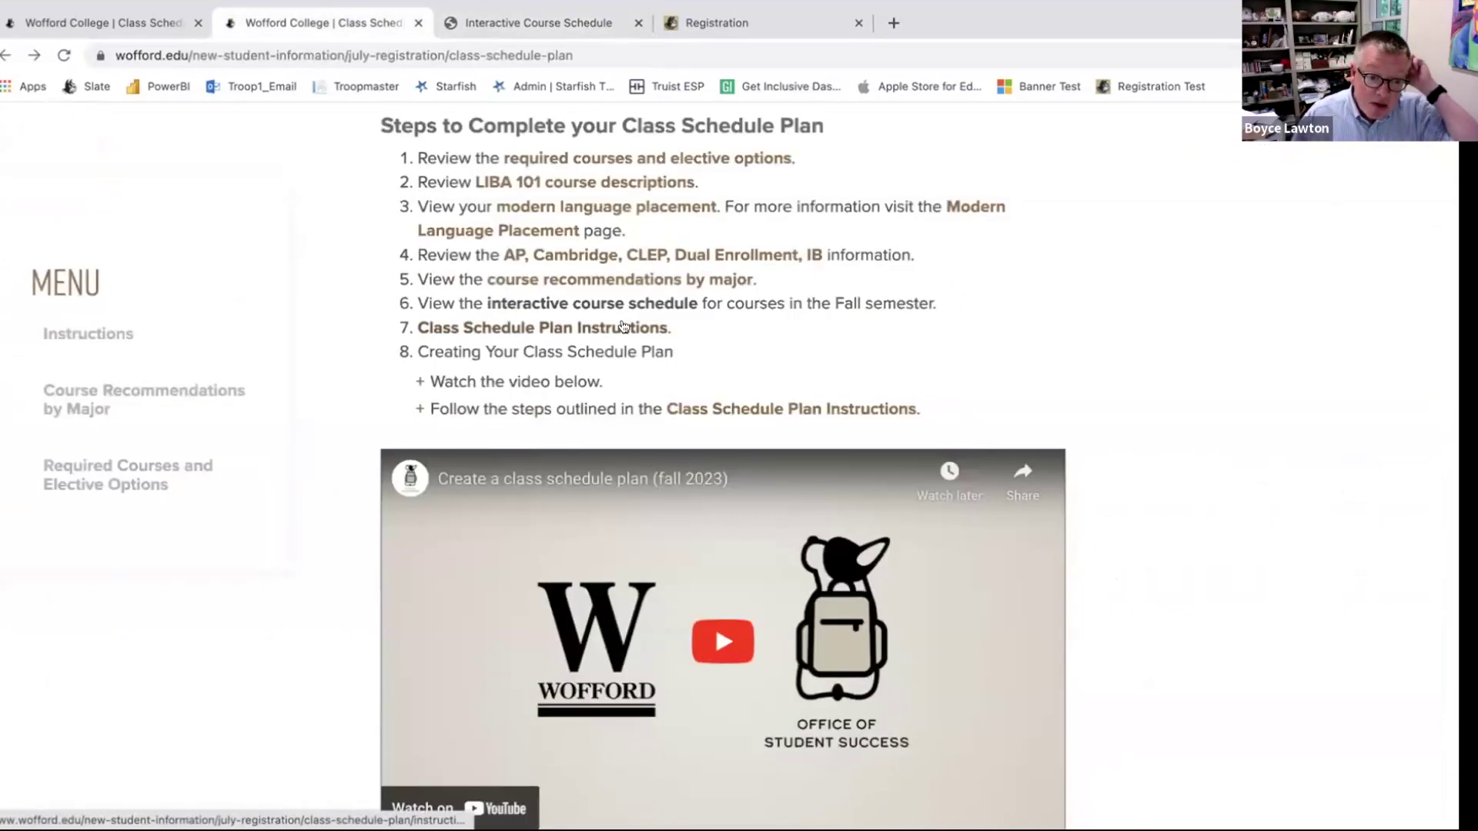
click(623, 326)
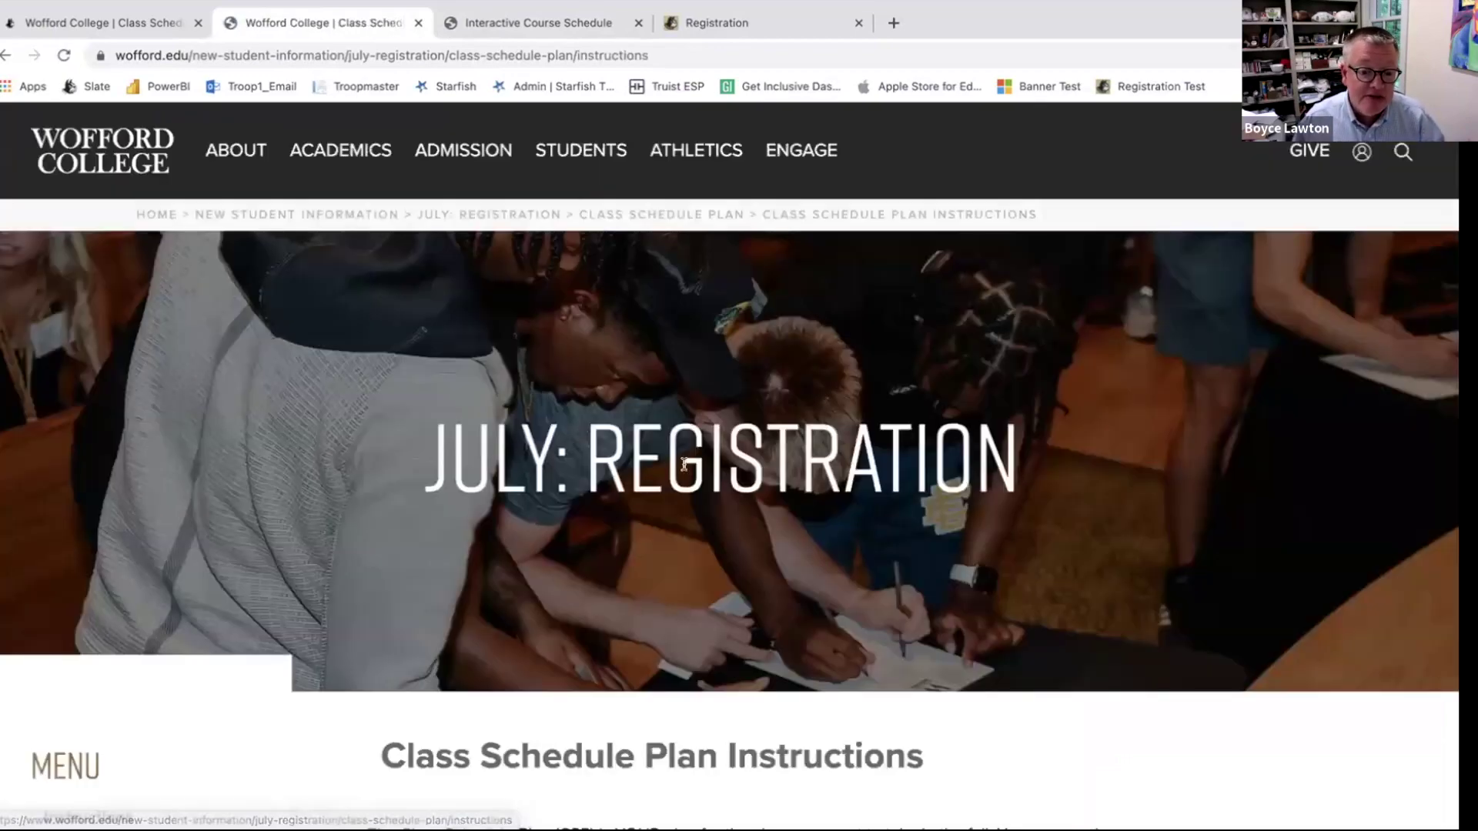
scroll(681, 483, down, 4)
scroll(681, 483, down, 10)
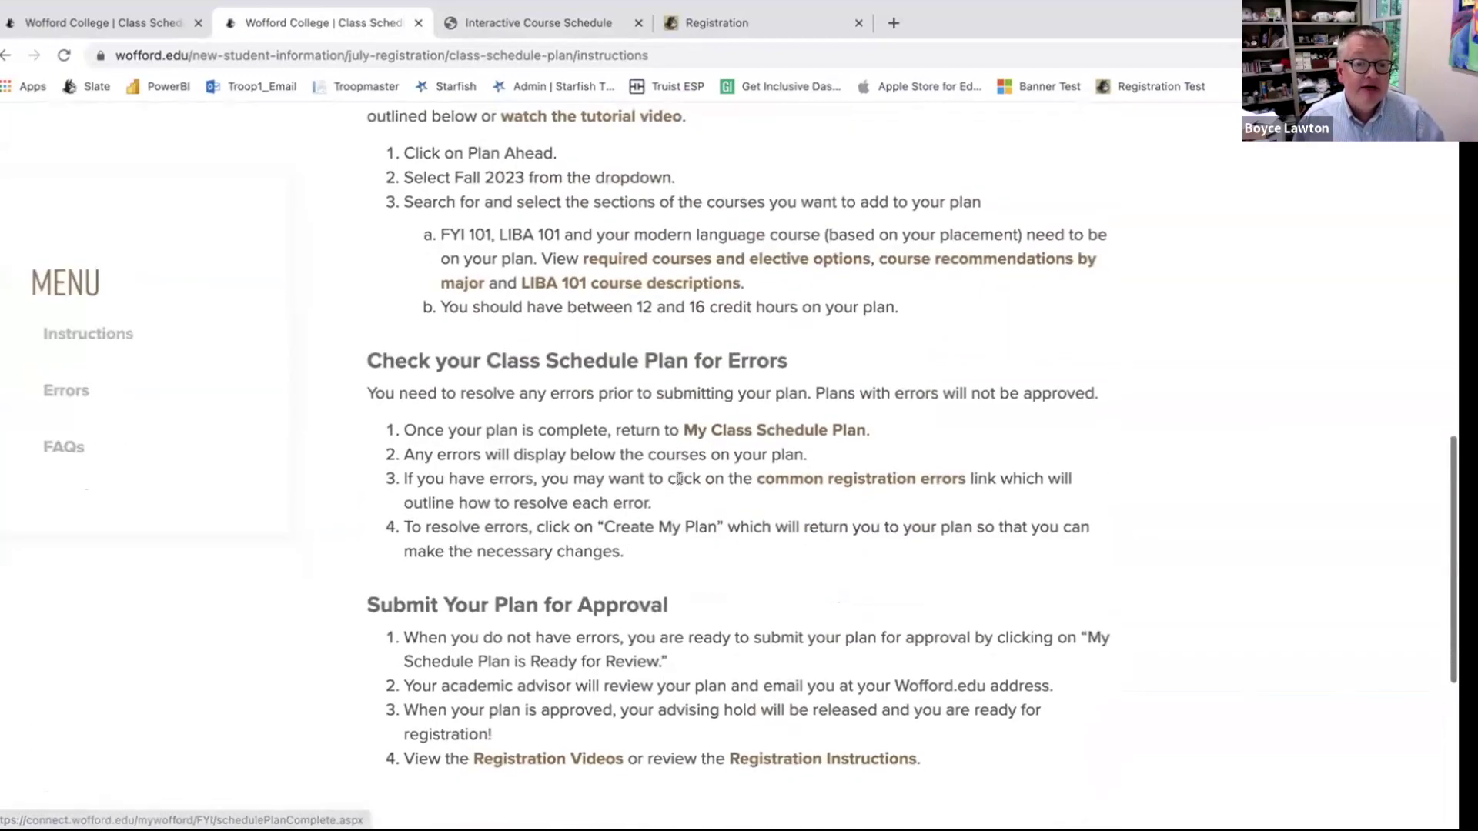
scroll(676, 486, up, 15)
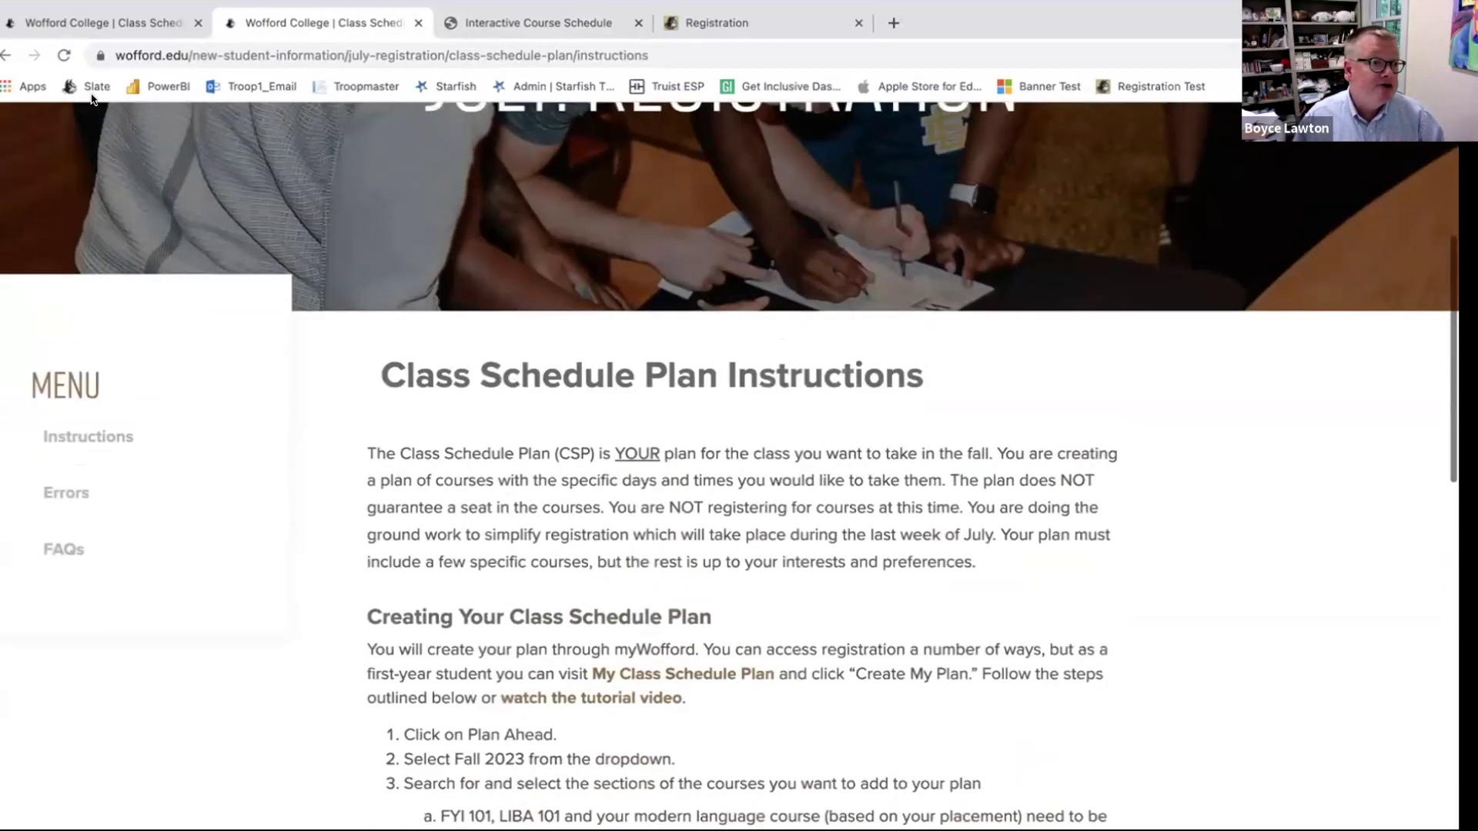
click(6, 55)
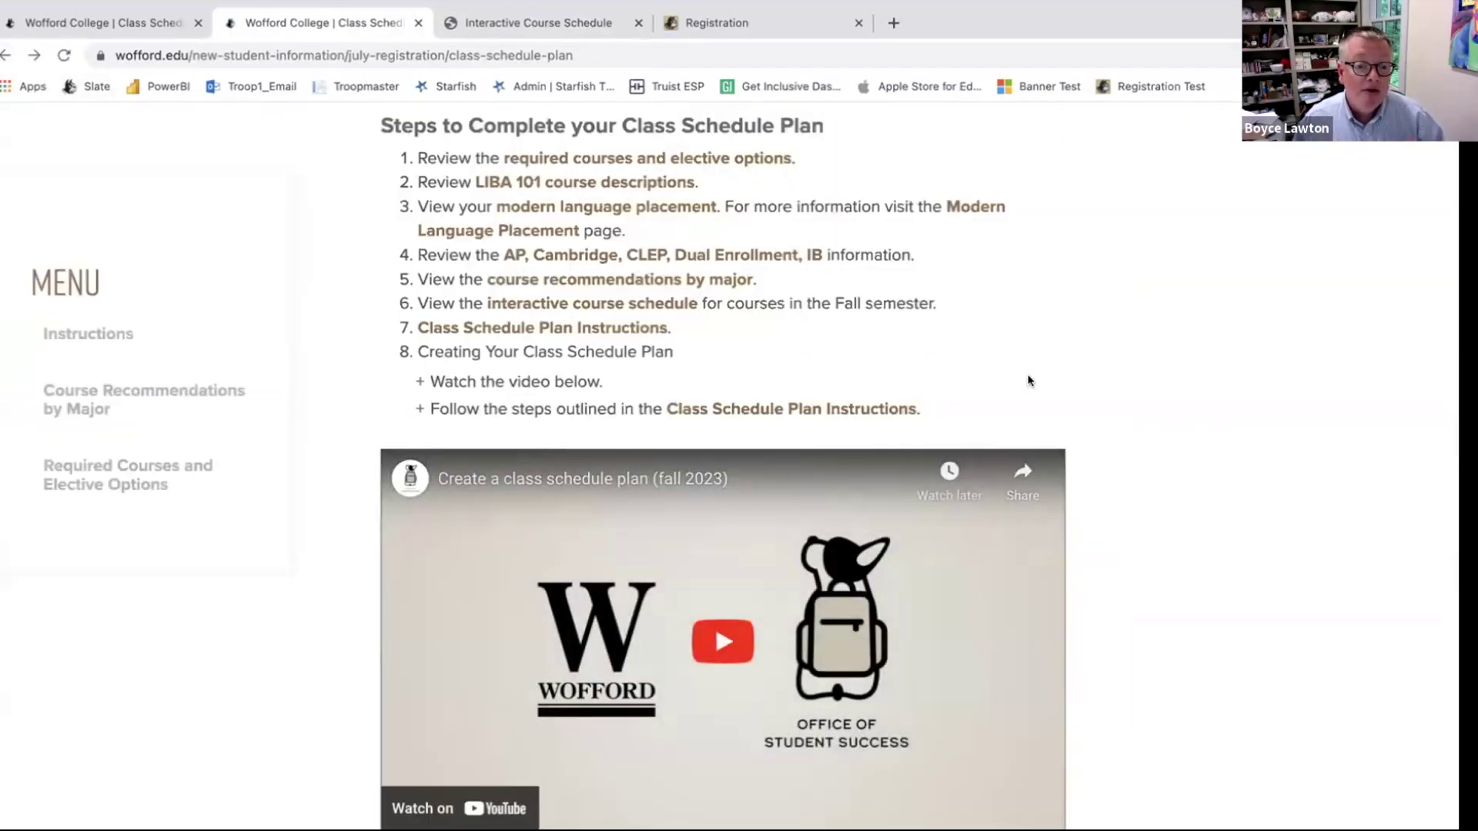
View the embedded video section for creating a class schedule plan for fall 2023
scroll(1029, 380, down, 2)
scroll(755, 538, down, 1)
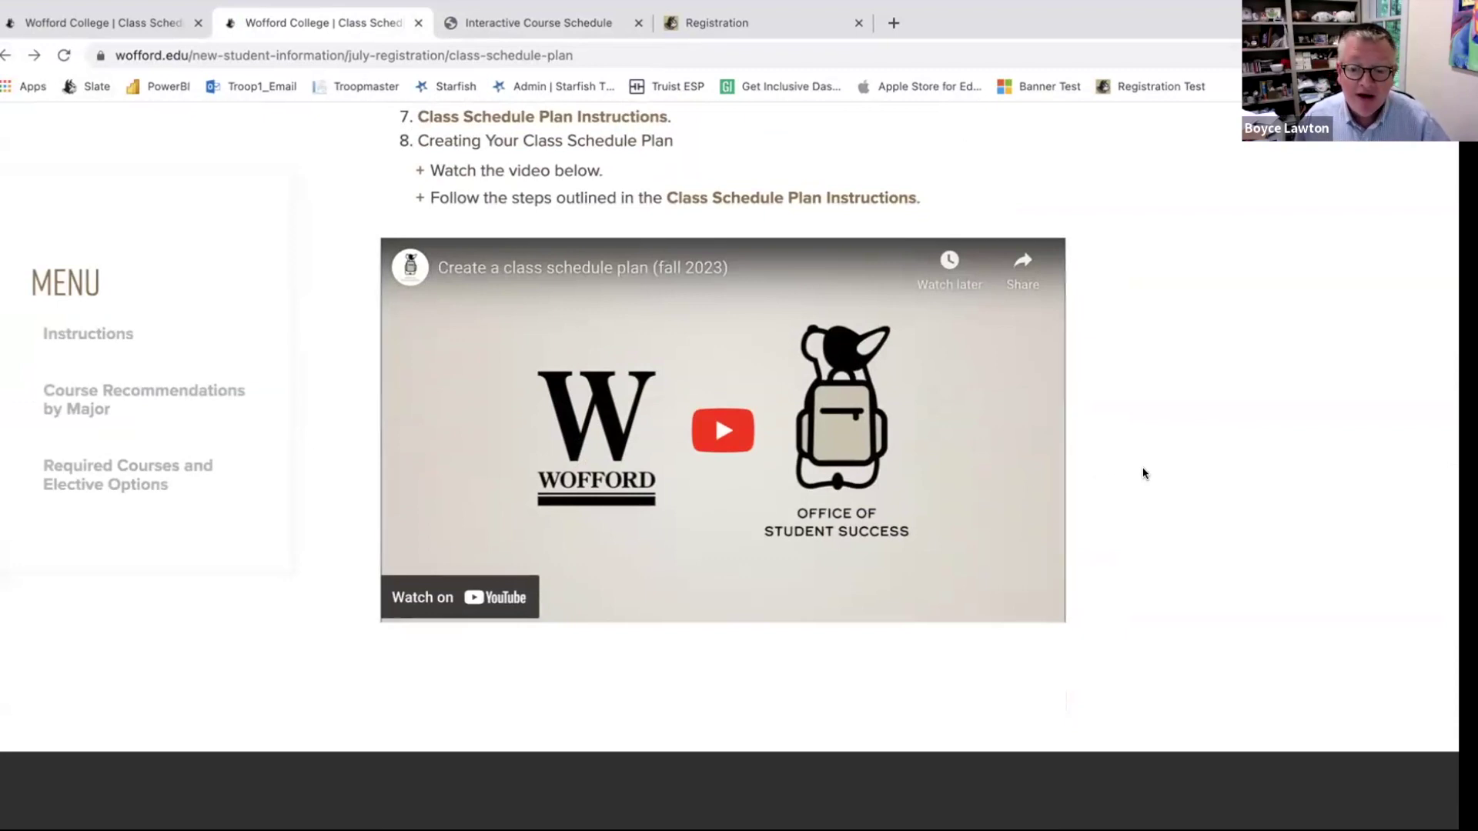
scroll(1146, 472, down, 1)
scroll(1145, 473, up, 1)
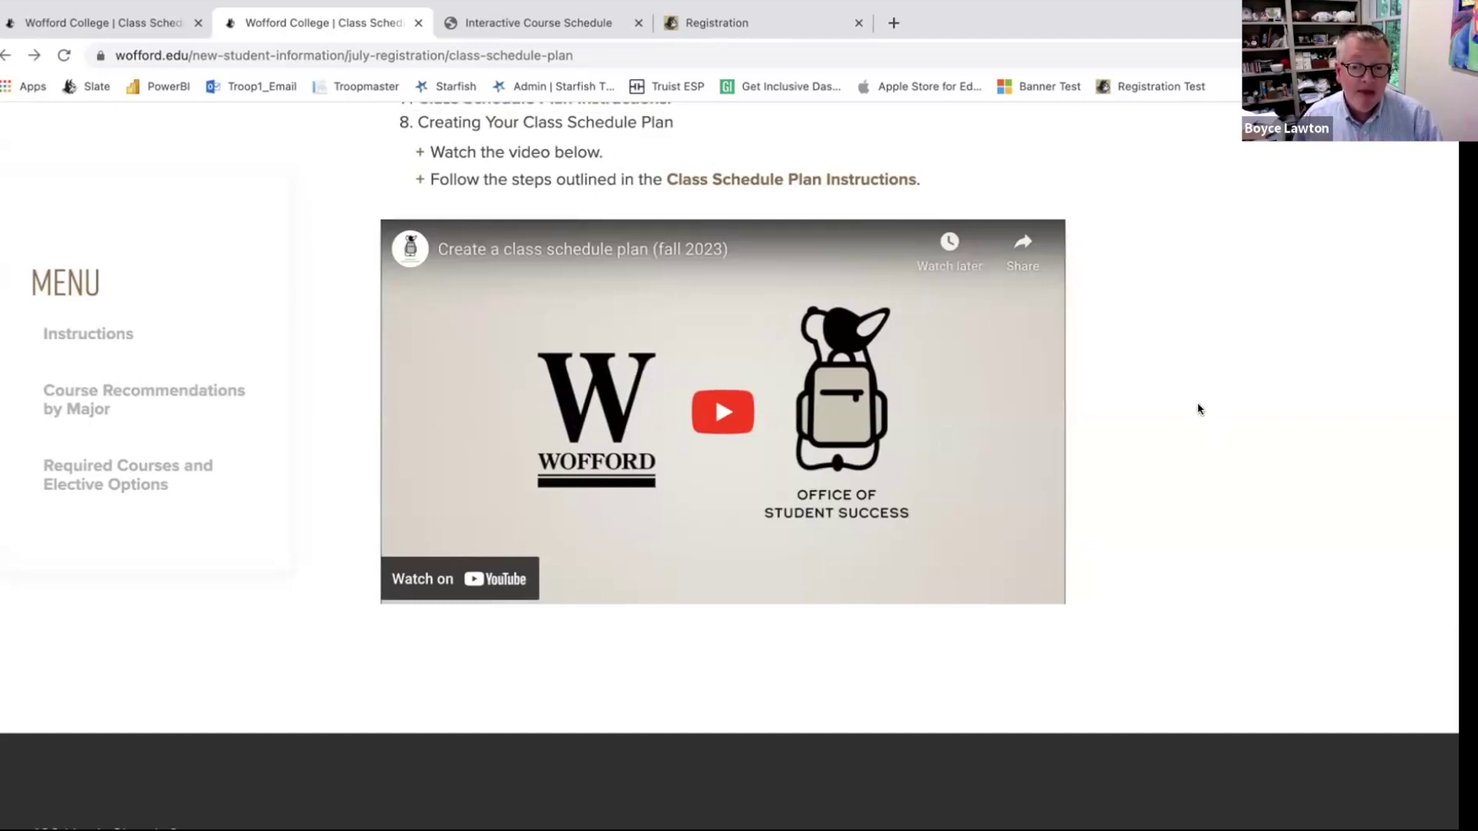
scroll(1197, 400, up, 2)
click(131, 20)
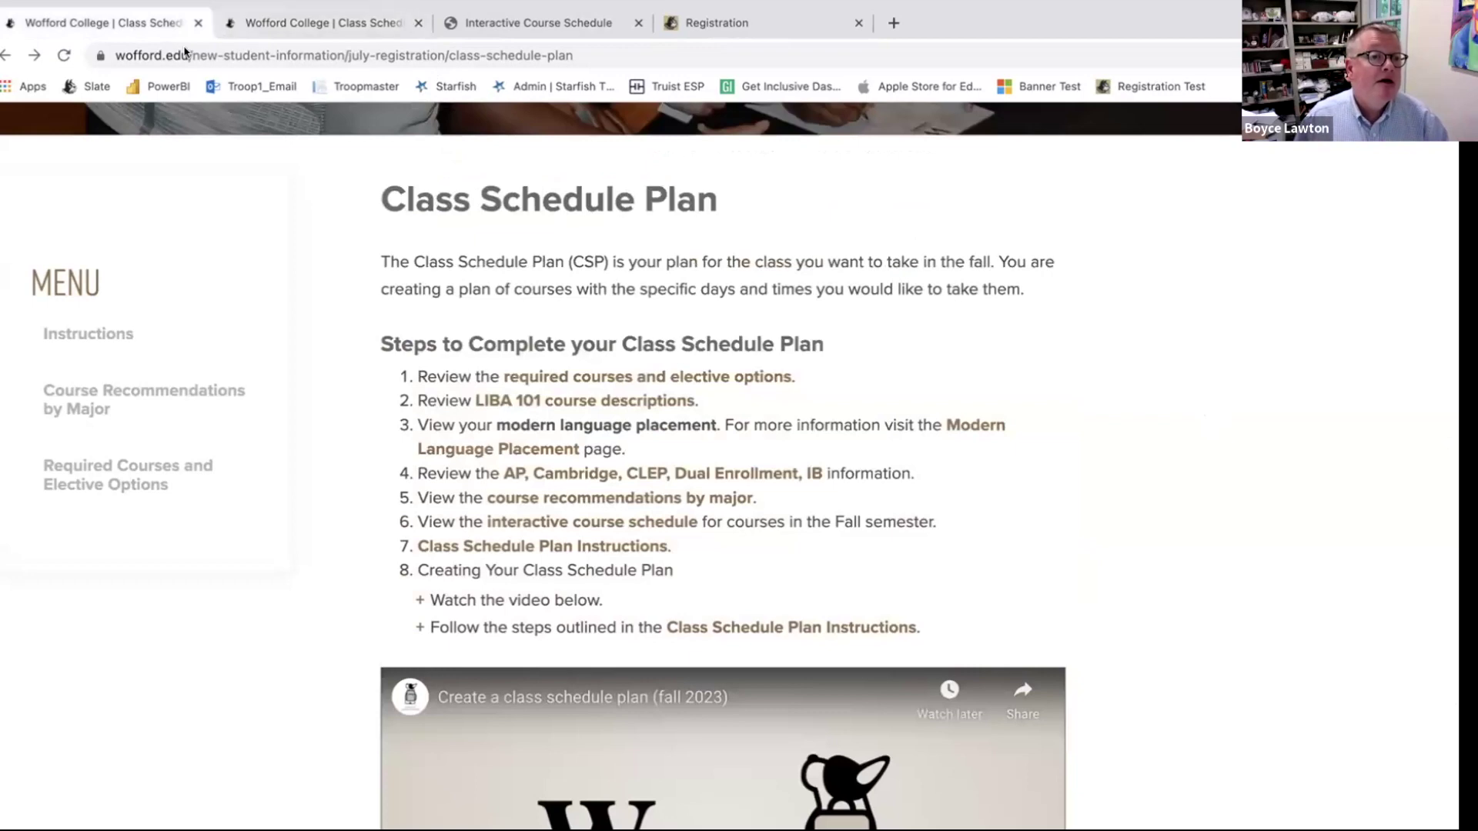
scroll(120, 176, up, 10)
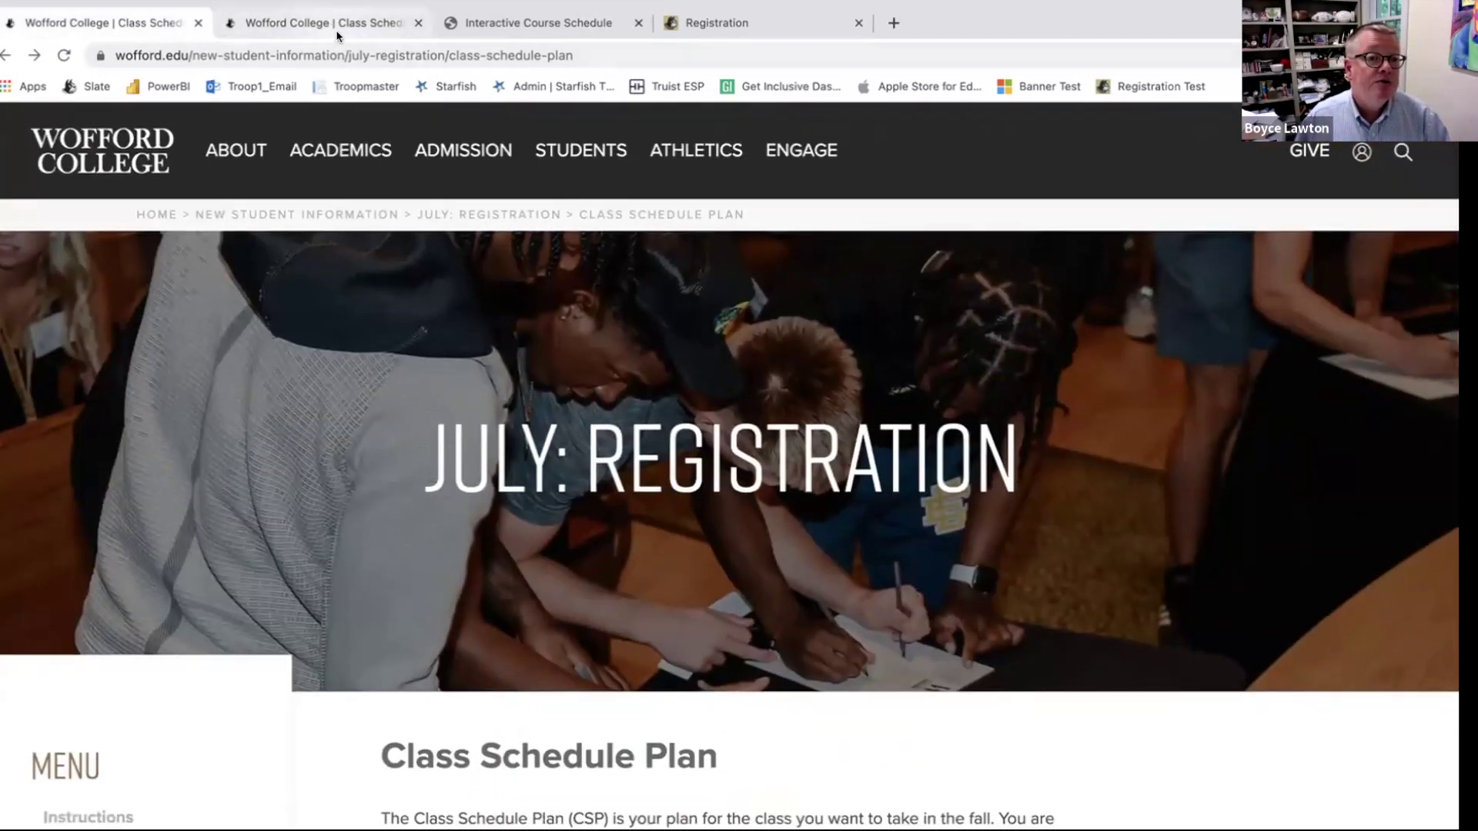
Load the myWofford portal at my.wofford.edu in the second class schedule plan tab
click(331, 23)
click(334, 49)
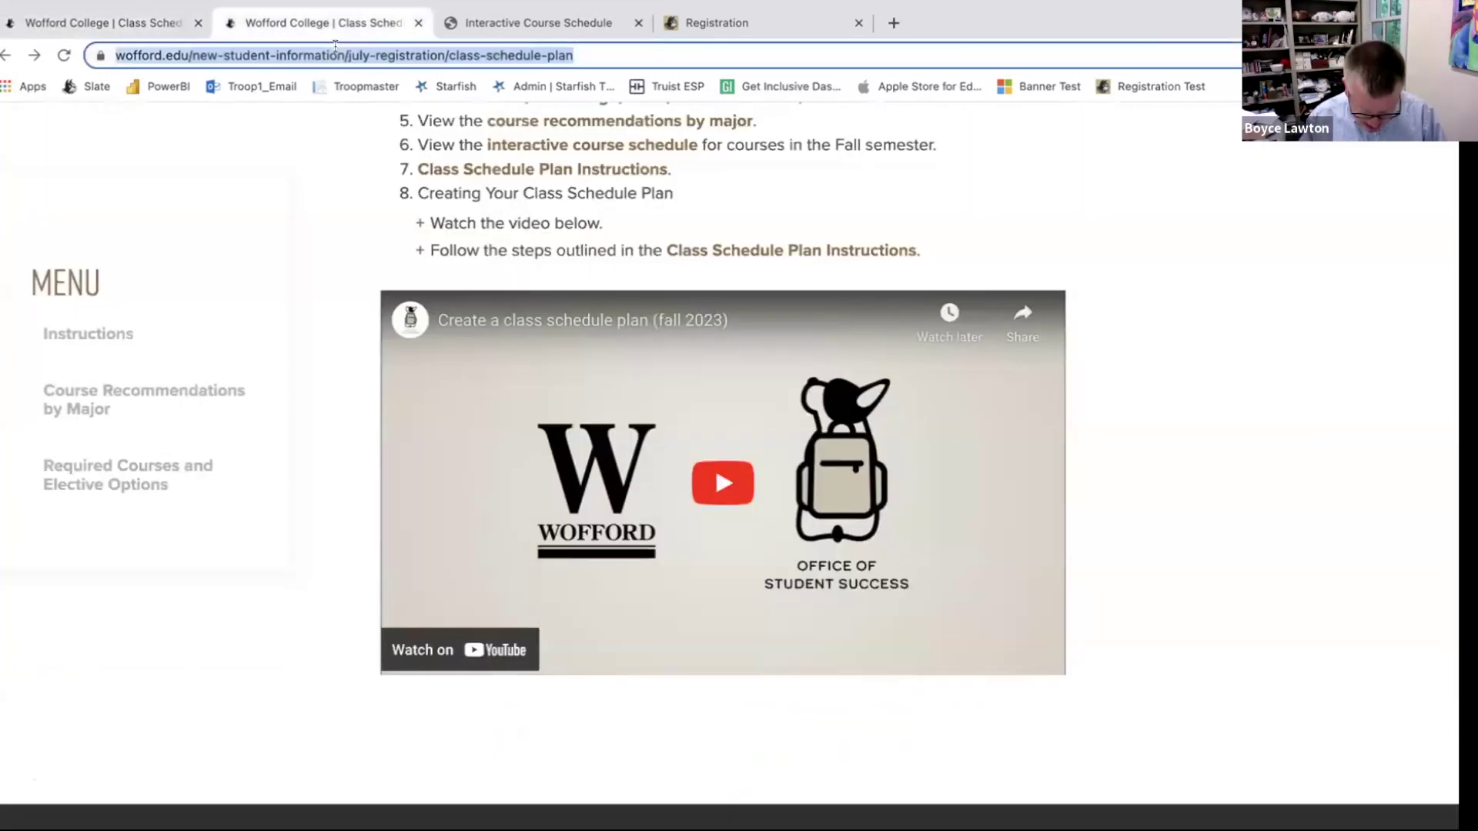
text(mm)
key(BackSpace)
text(y.)
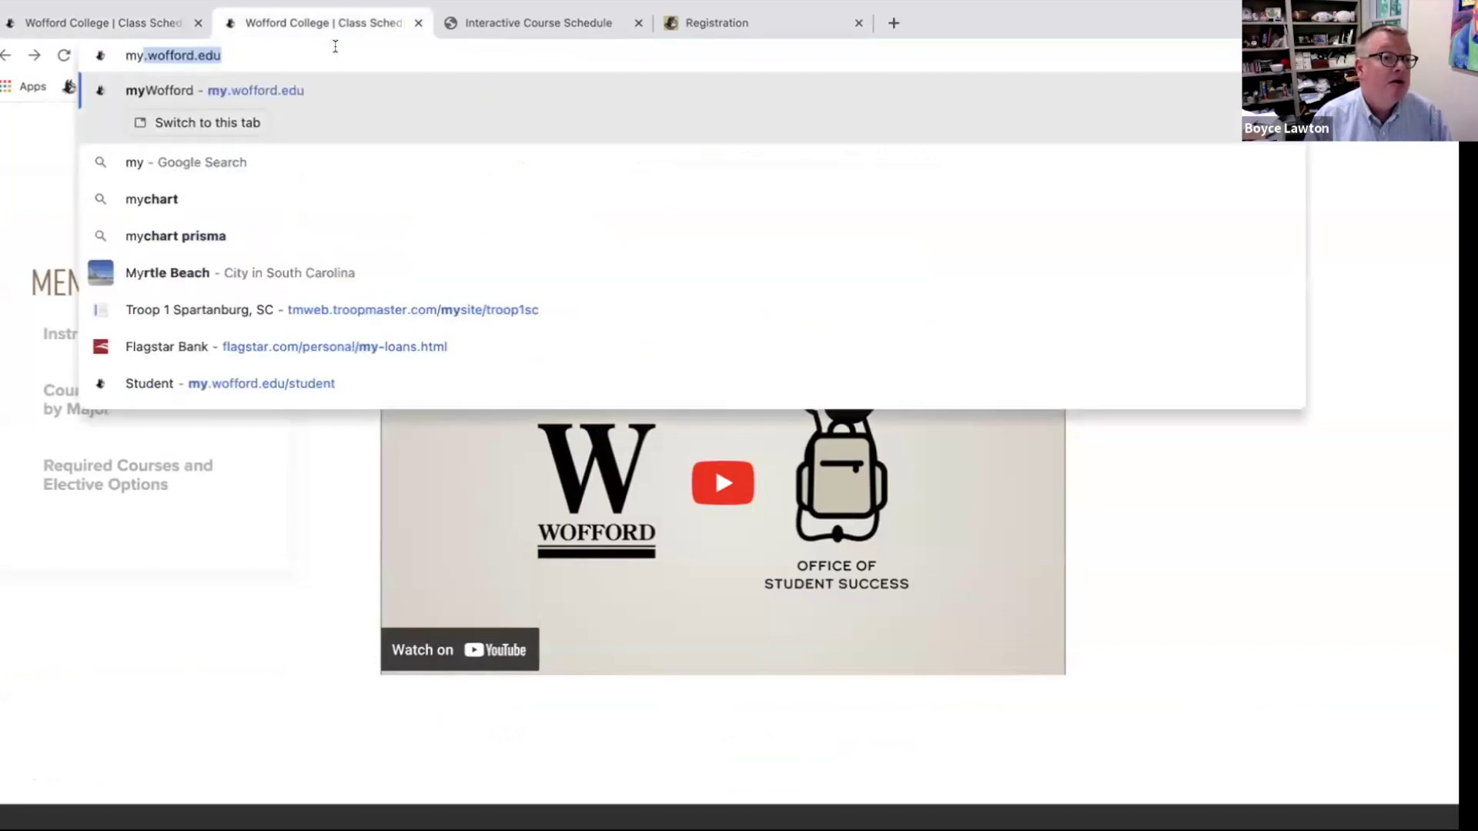
text(wofford.edu)
key(Return)
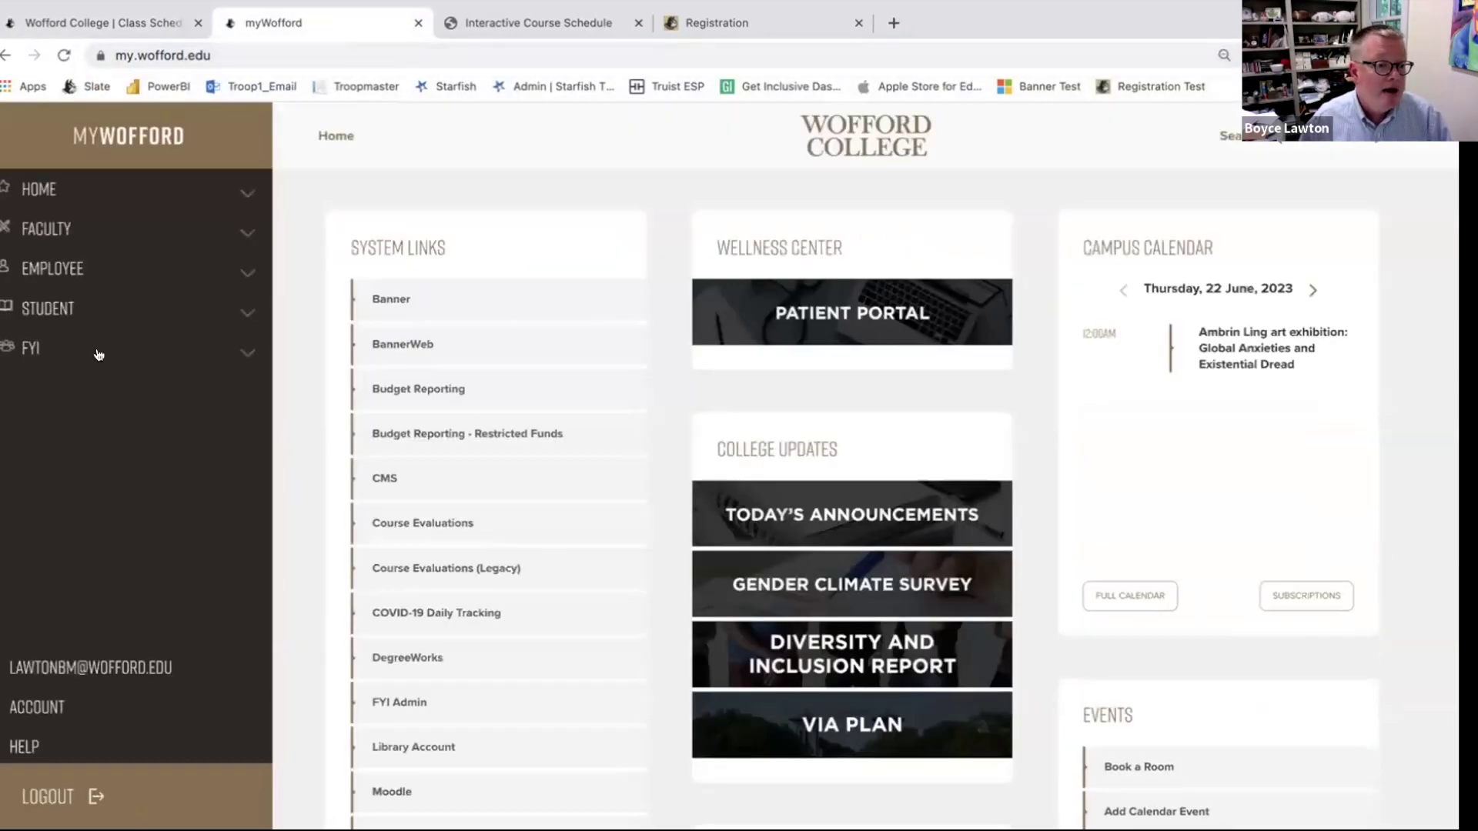
Open the Registration page from myWofford's Student section to view its Plan Ahead option, and close that page
click(30, 353)
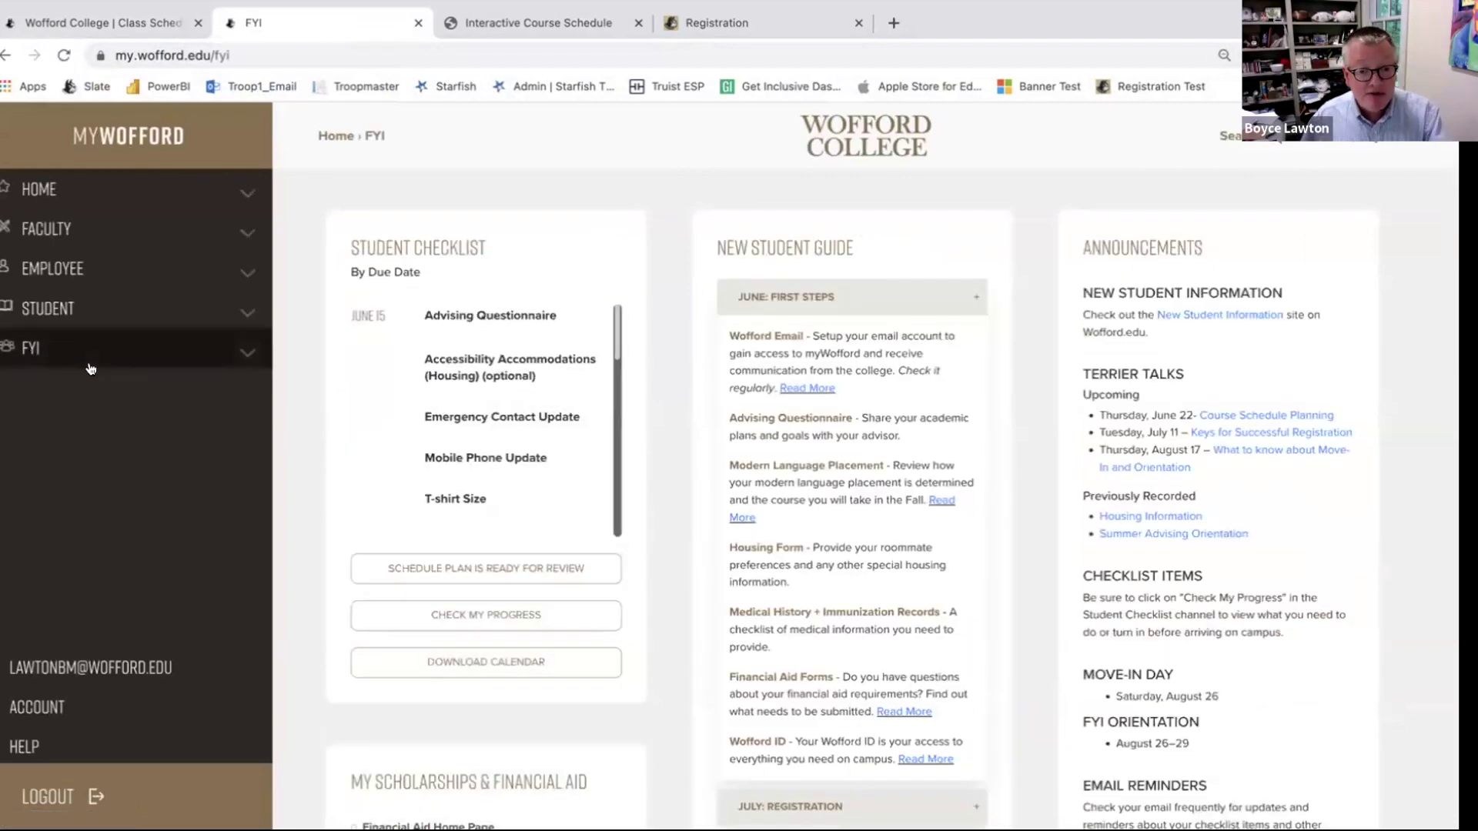
click(40, 310)
scroll(509, 454, down, 8)
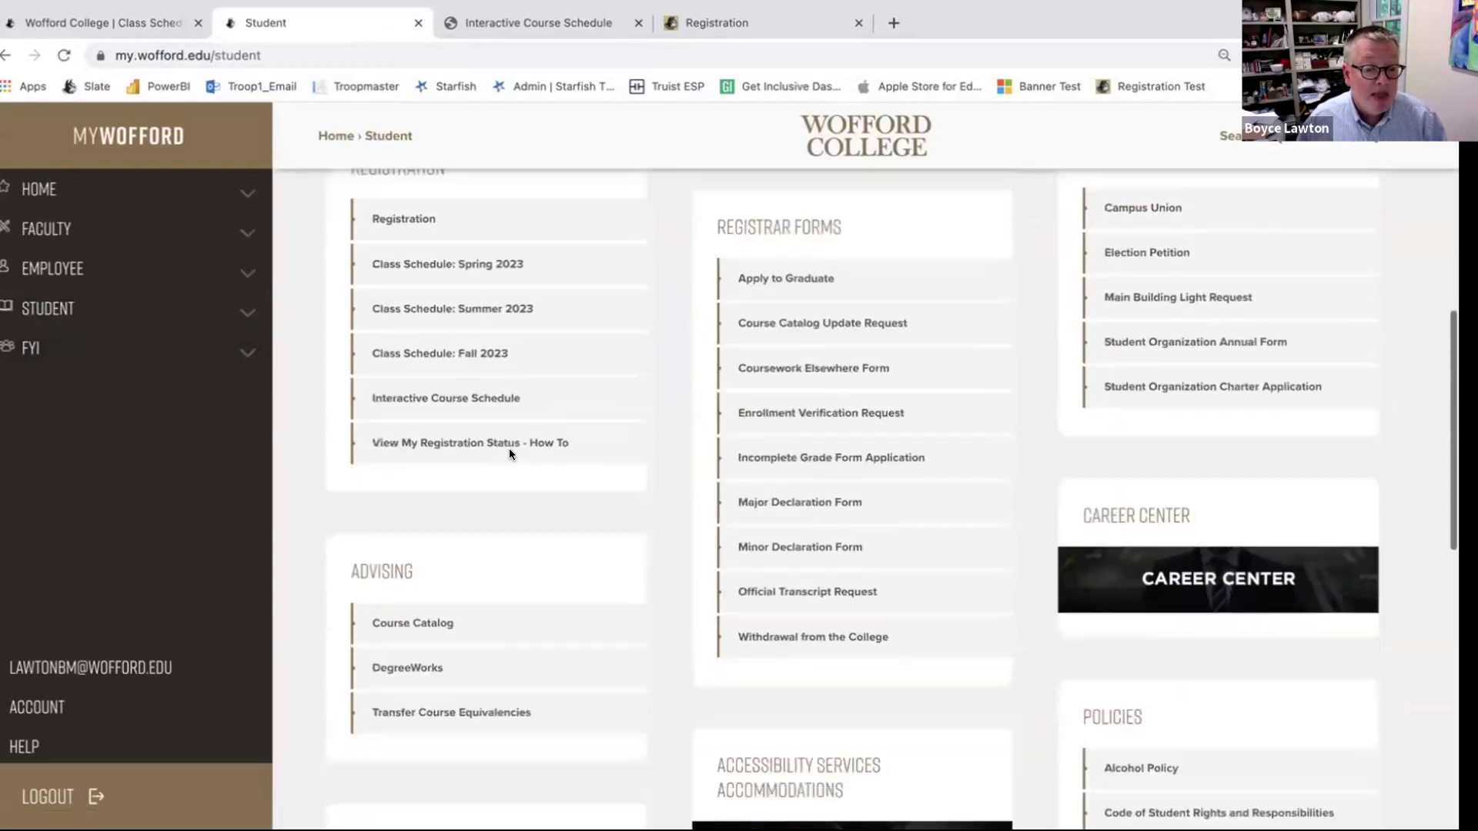
scroll(509, 454, up, 1)
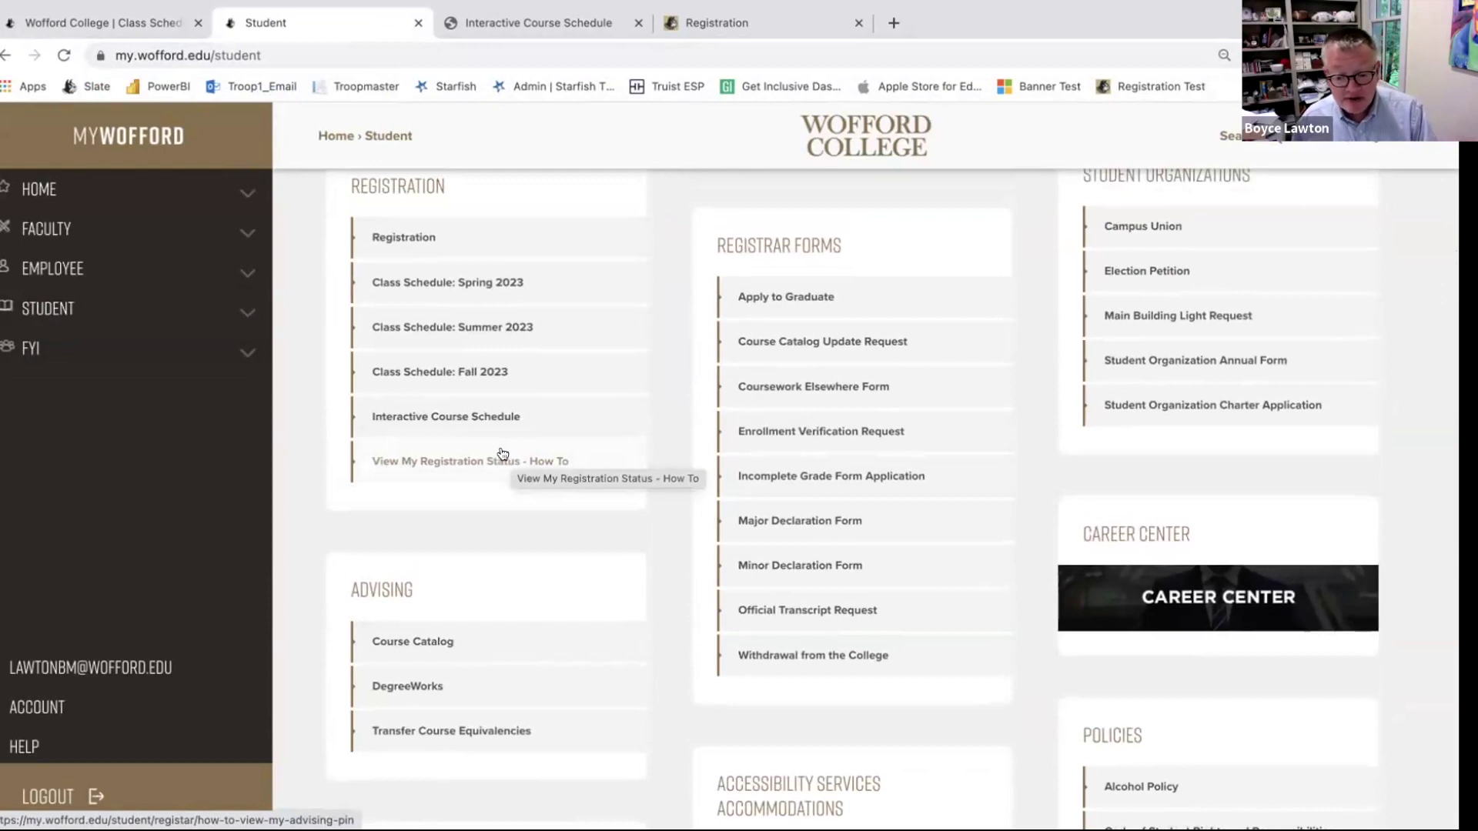
click(405, 236)
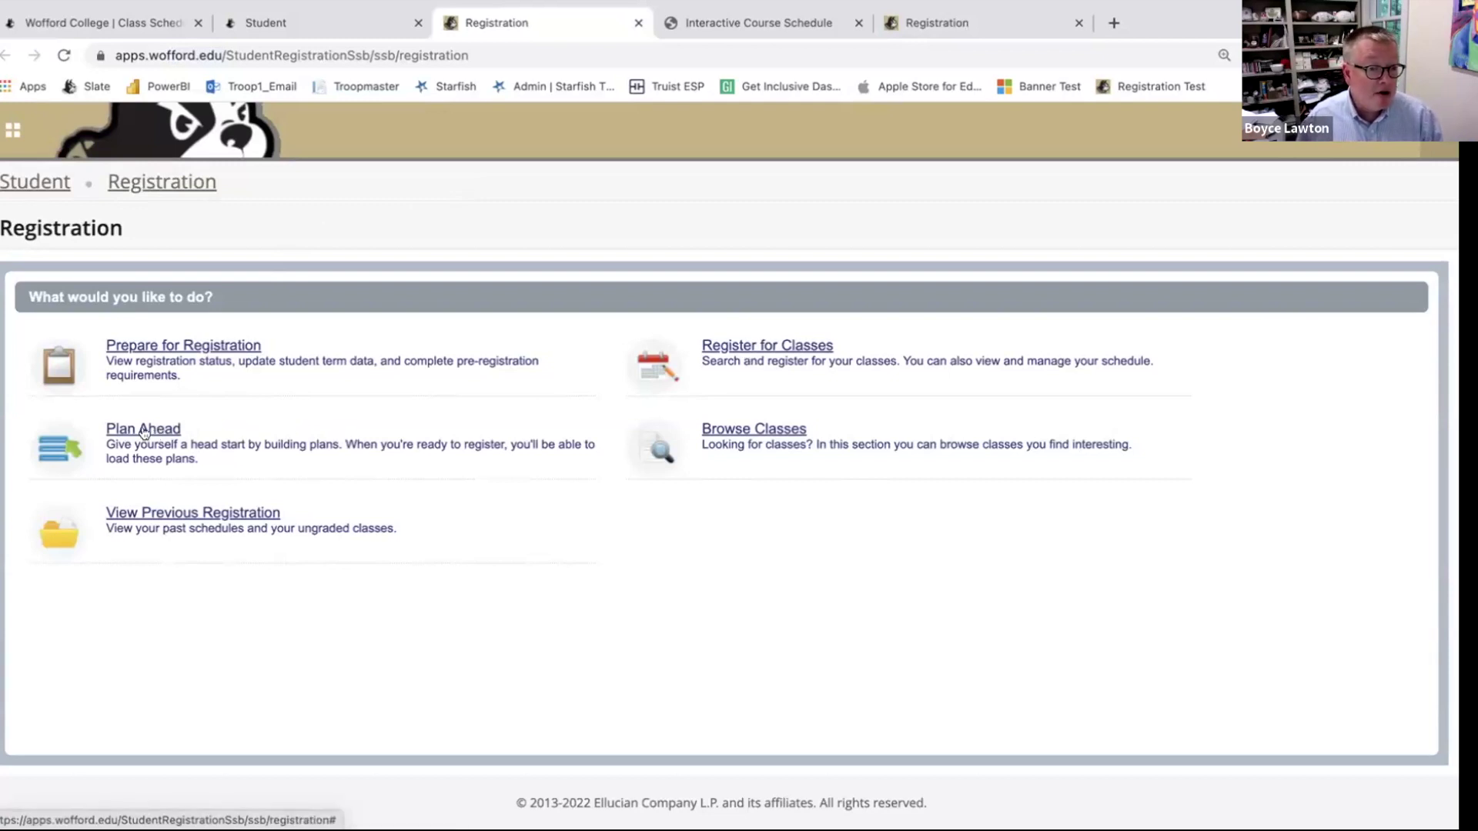
click(638, 27)
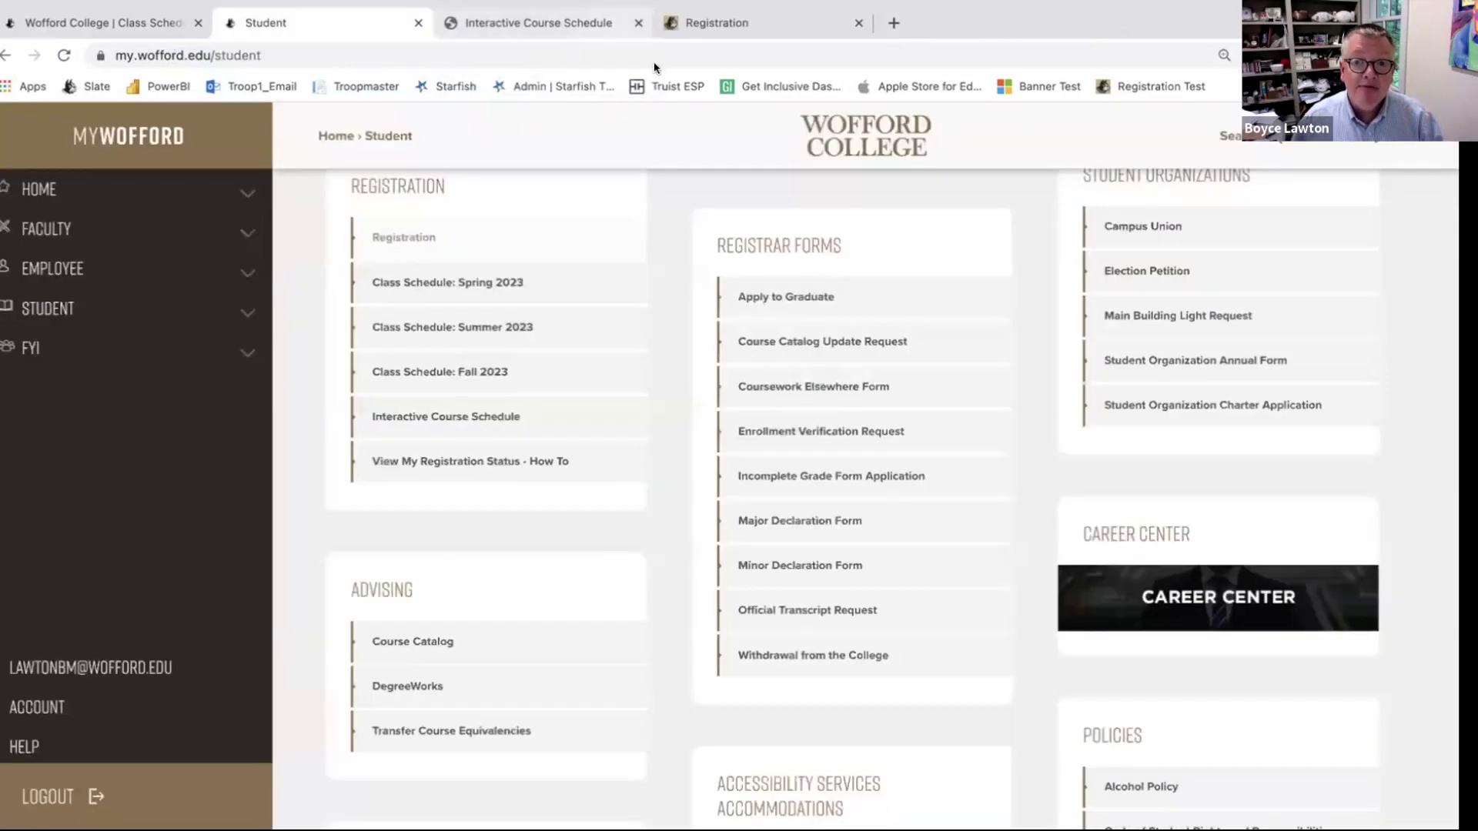
On the test registration site, create a new Plan Ahead plan for the Fall 2023 term
click(724, 29)
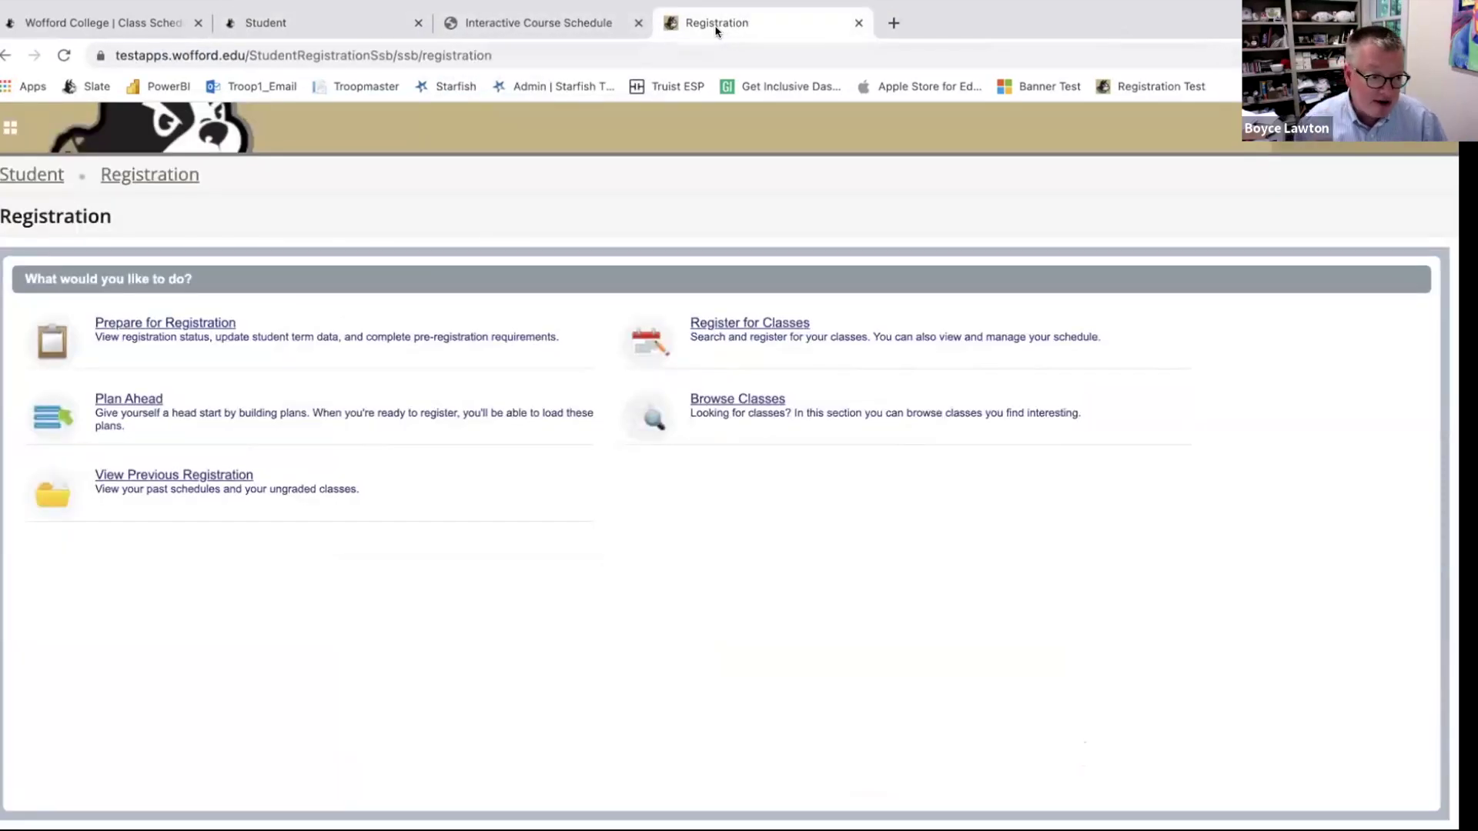
click(127, 401)
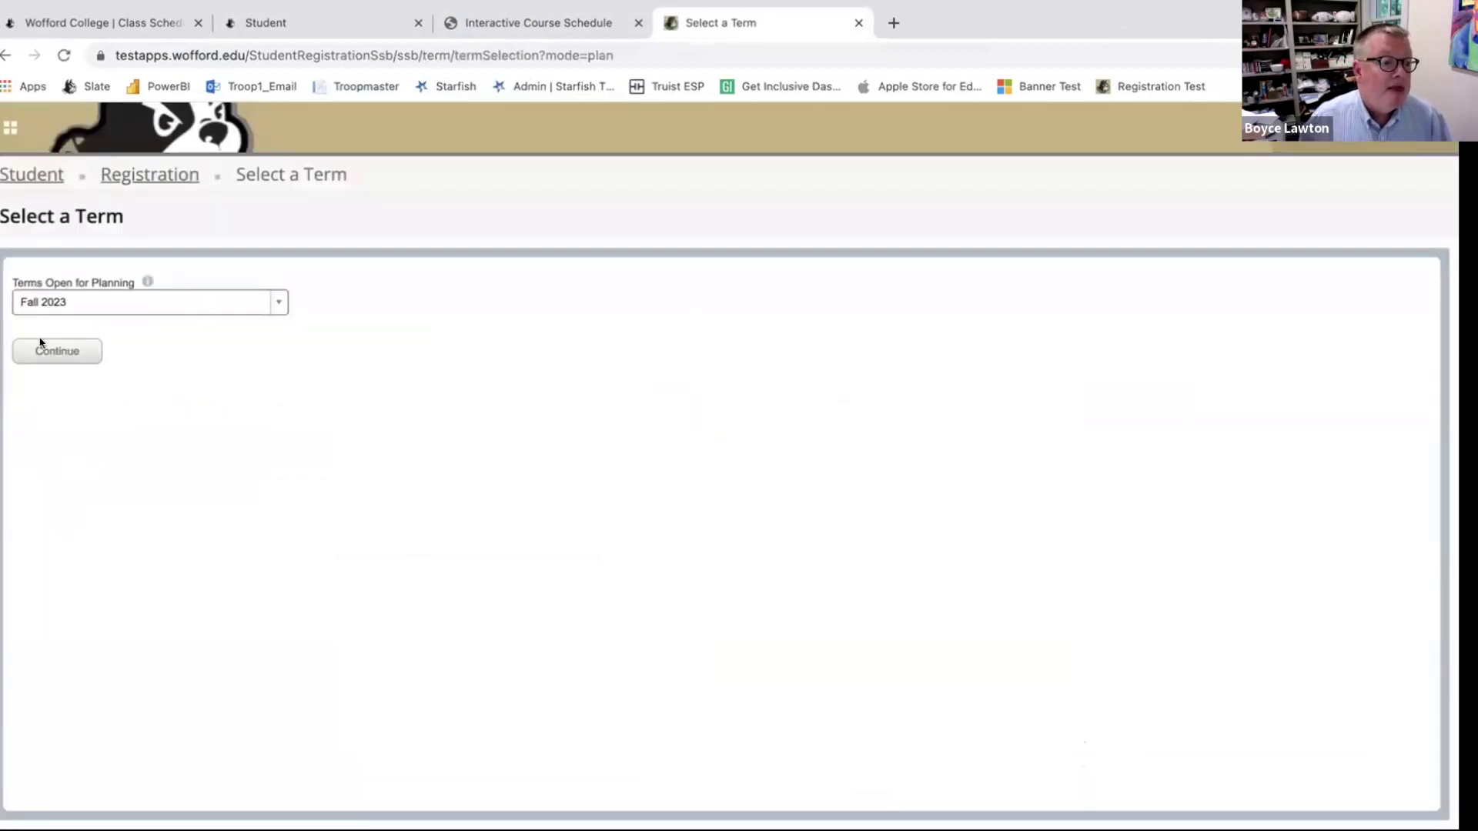
click(278, 302)
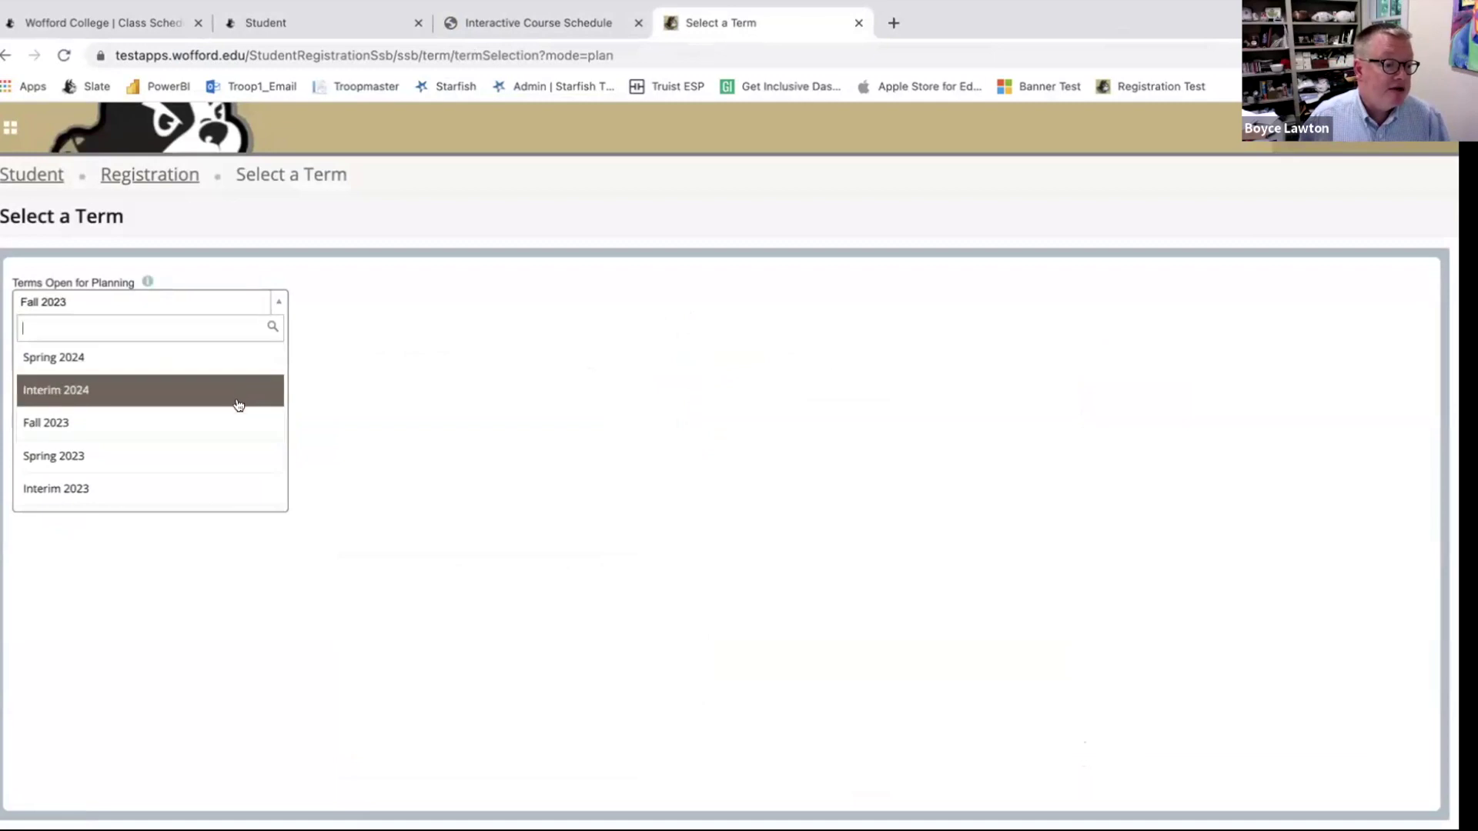
click(238, 422)
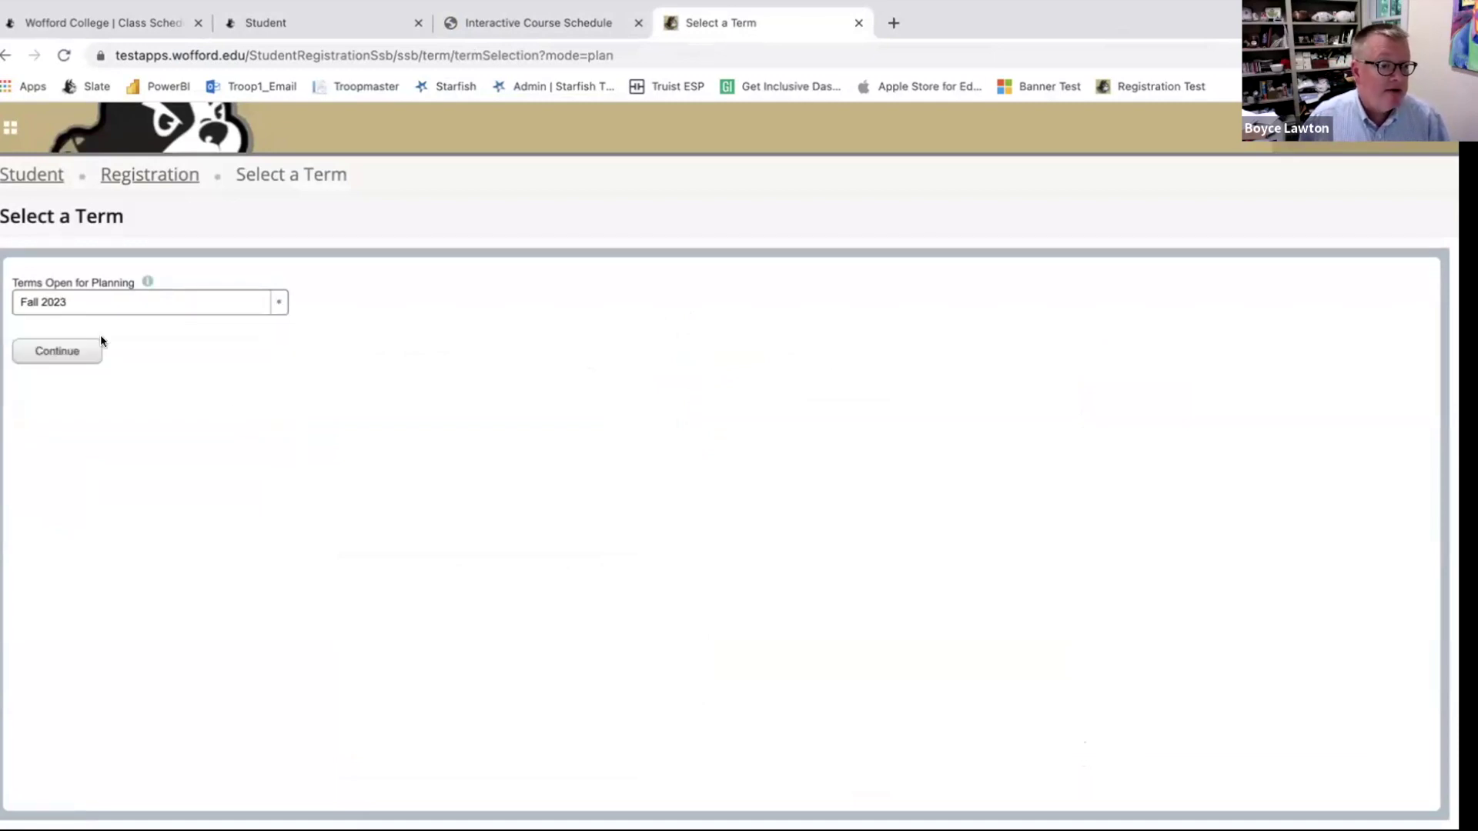
click(57, 351)
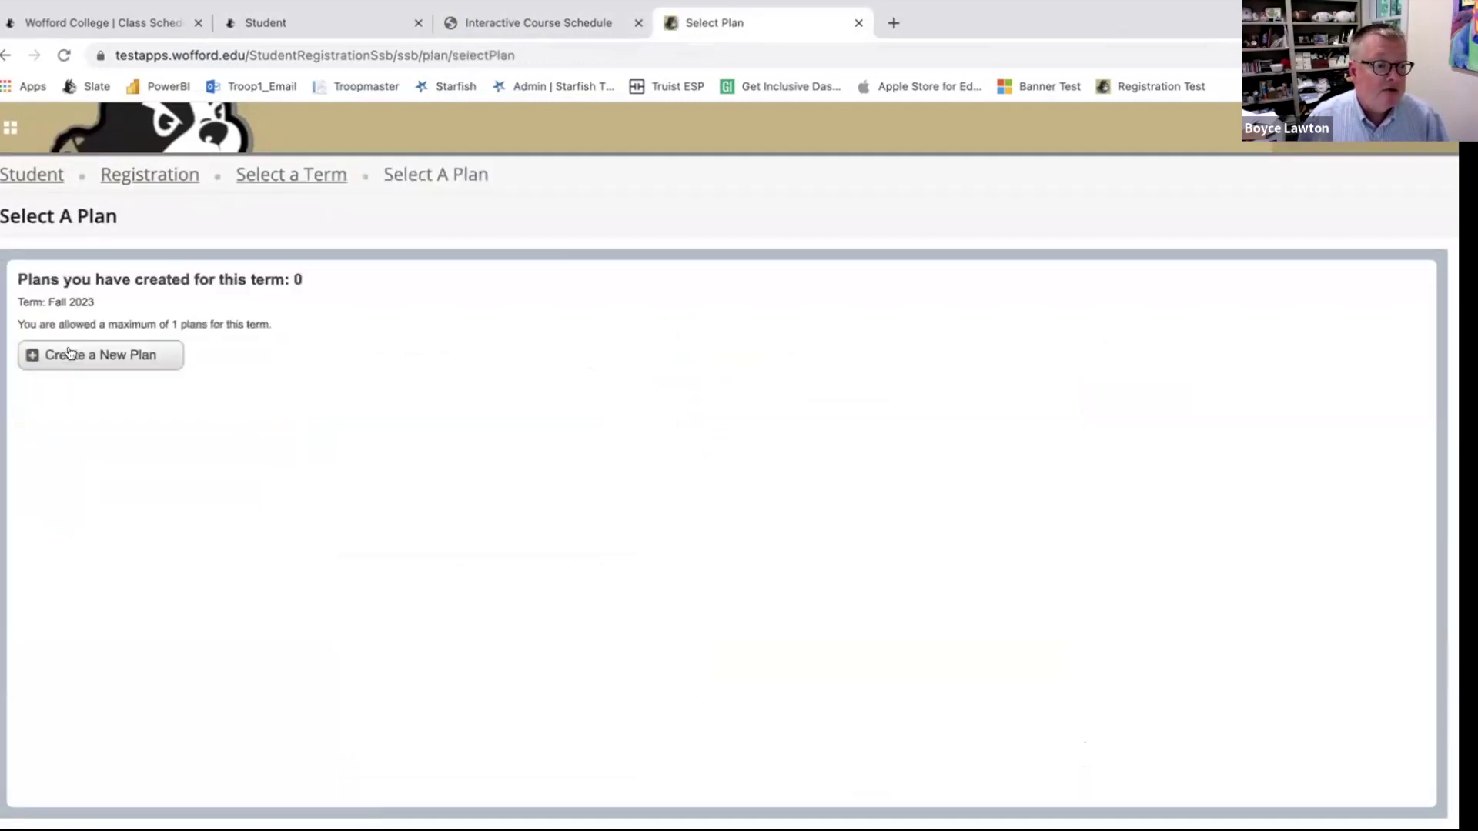
click(108, 356)
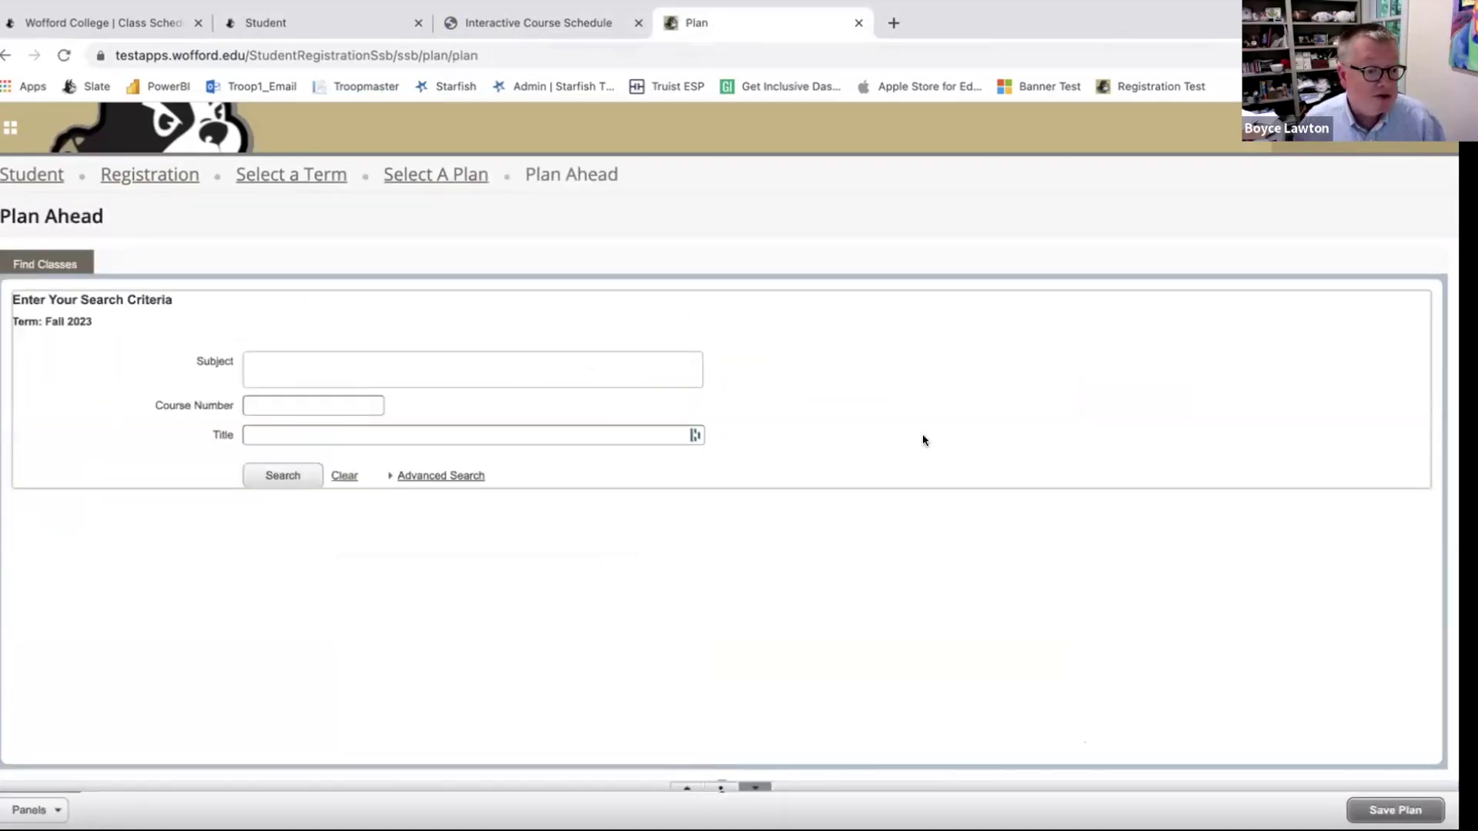
Filter the Interactive Course Schedule to the CHEM subject and course number 123
click(488, 25)
scroll(311, 537, down, 3)
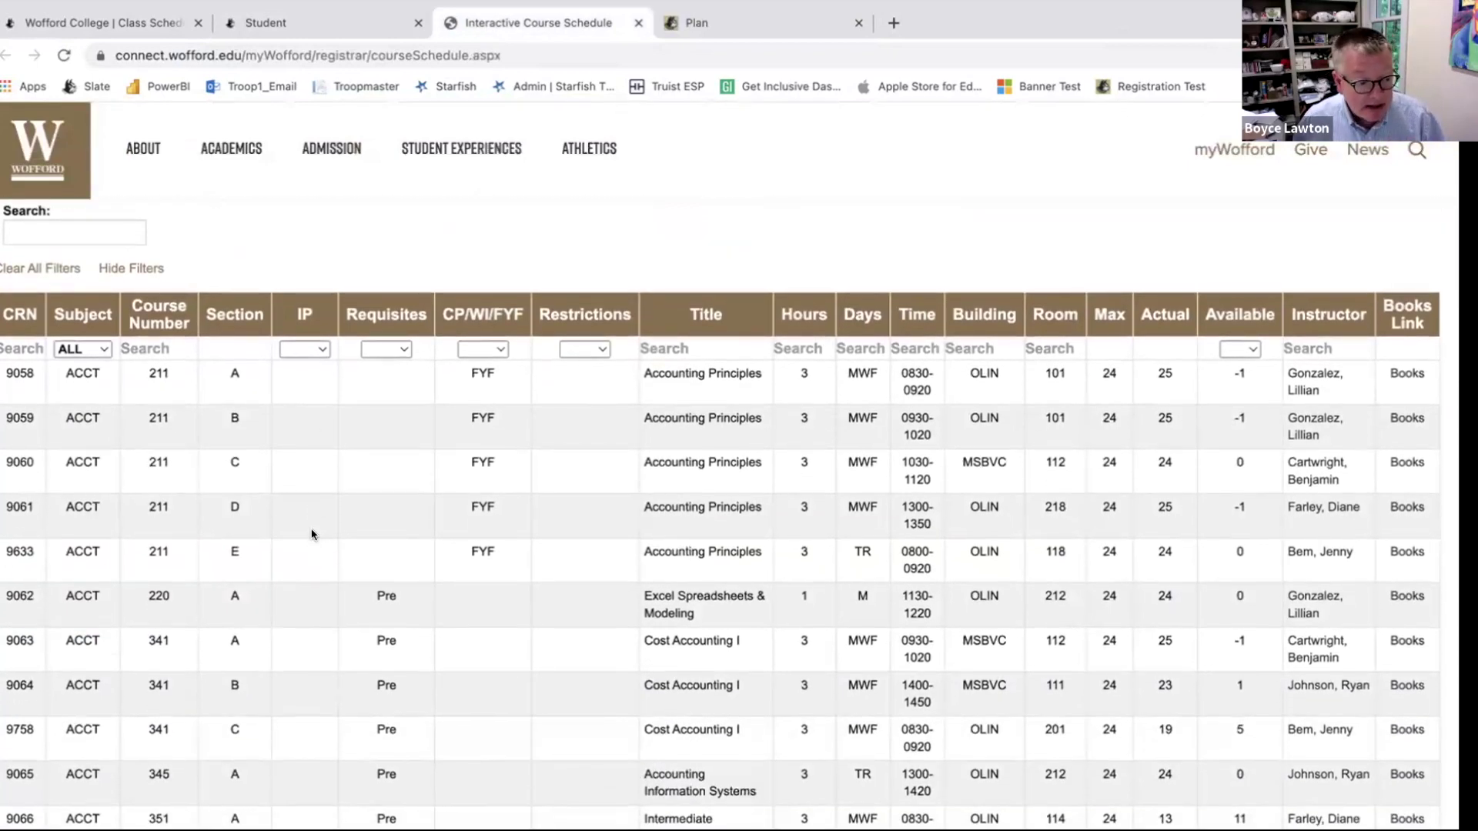
scroll(311, 533, down, 1)
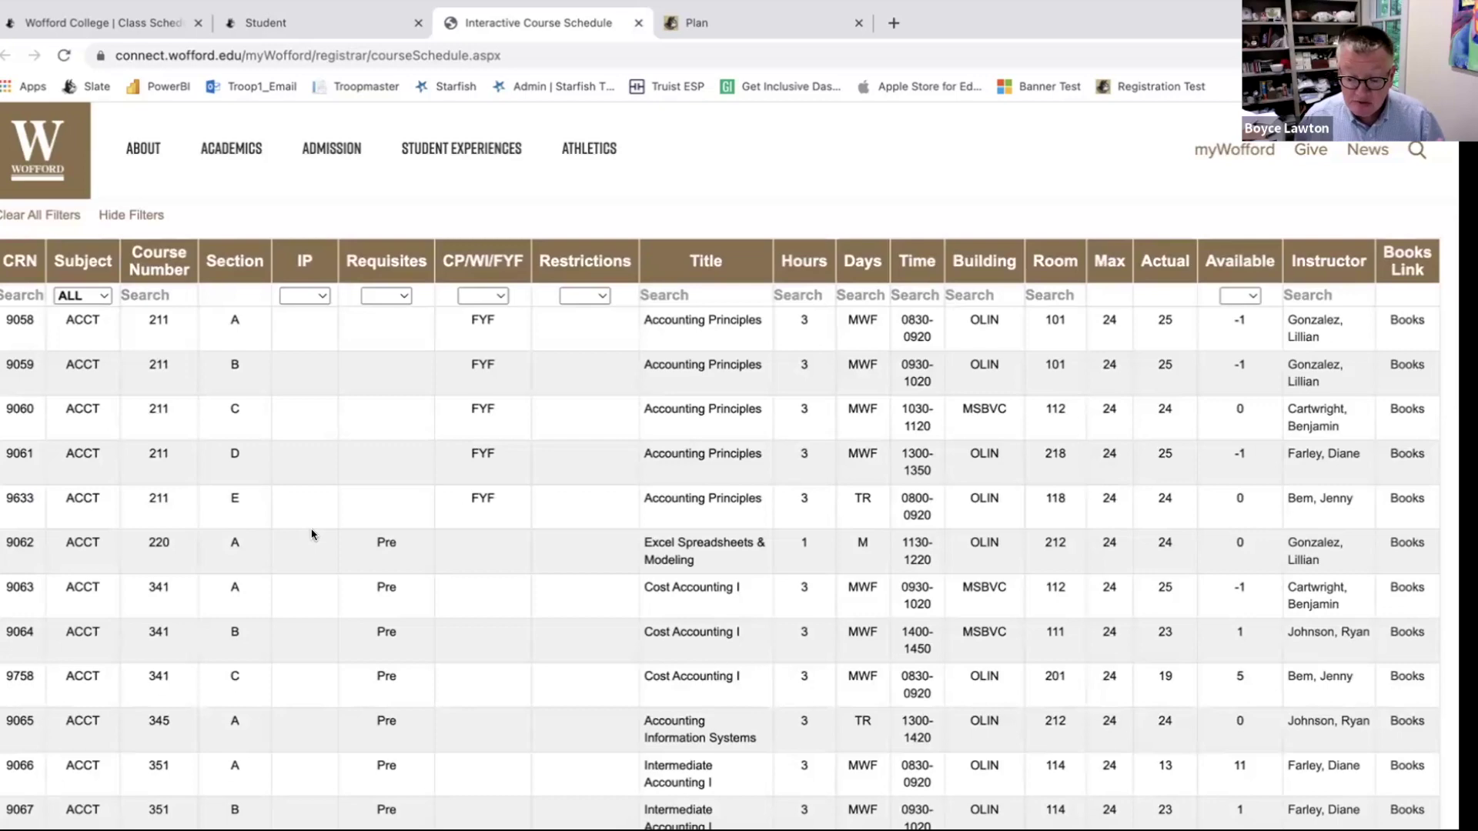
scroll(311, 534, up, 1)
click(92, 324)
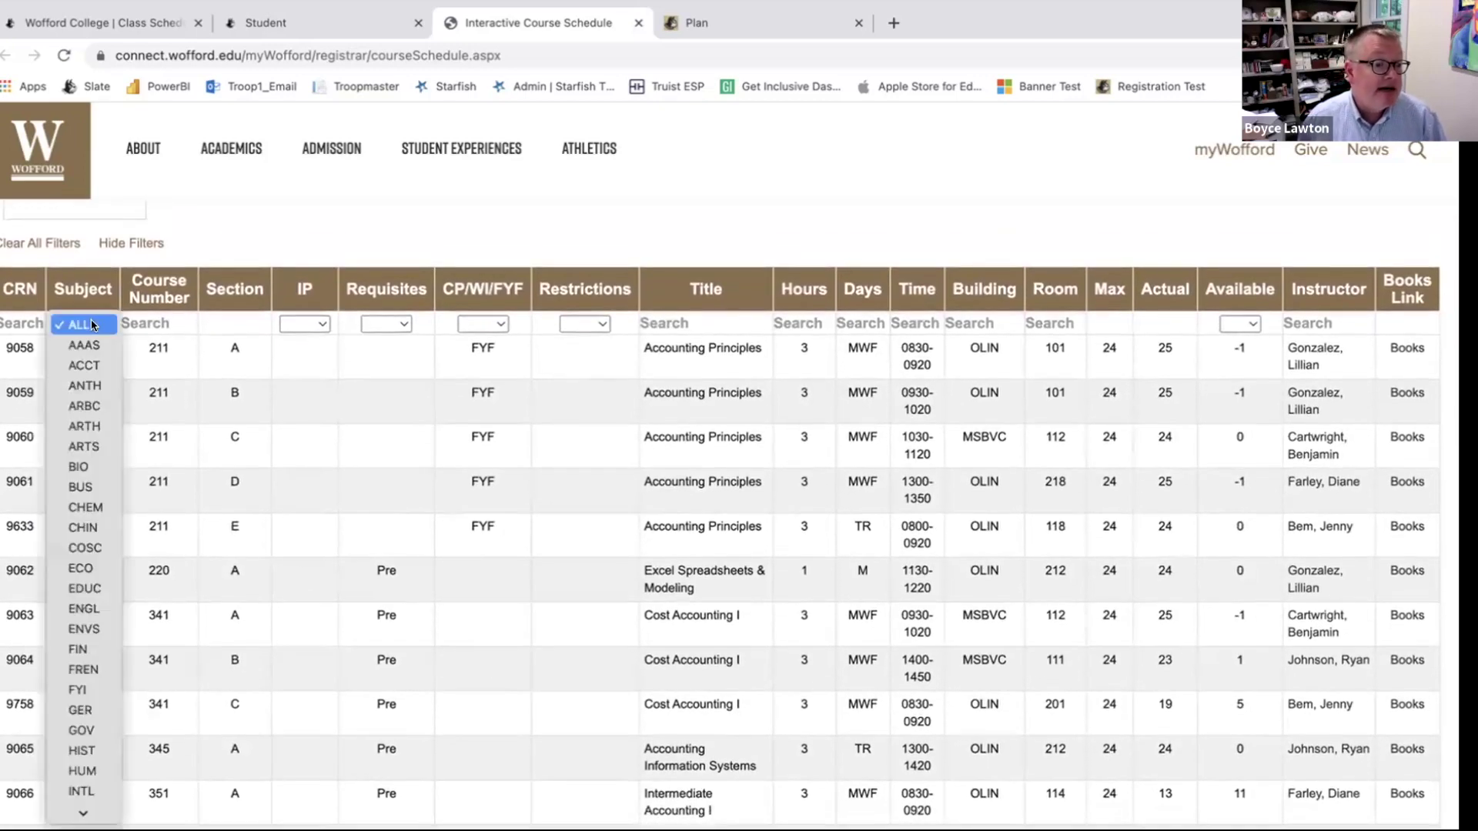
click(171, 320)
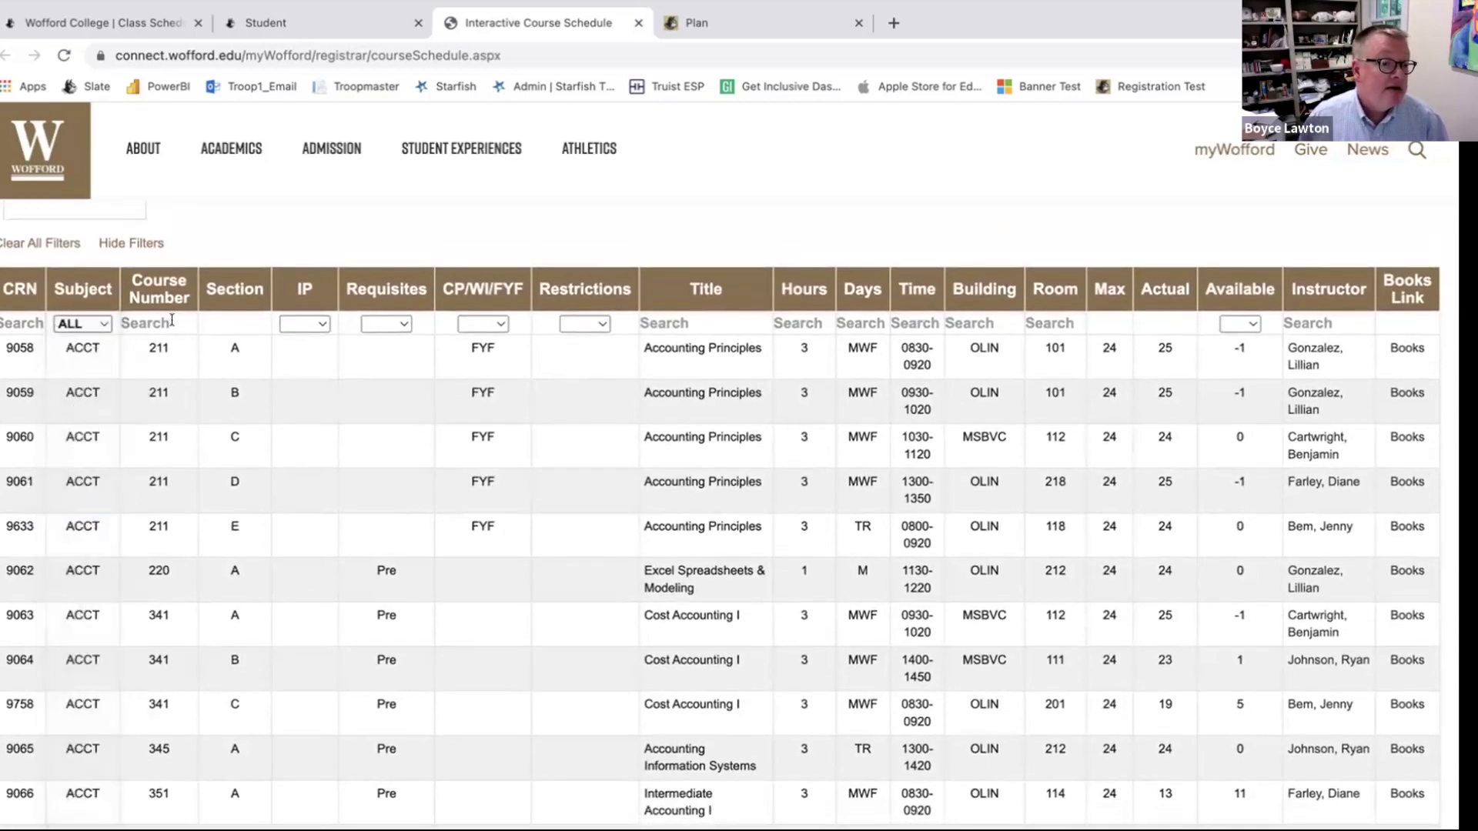
click(164, 322)
text(123)
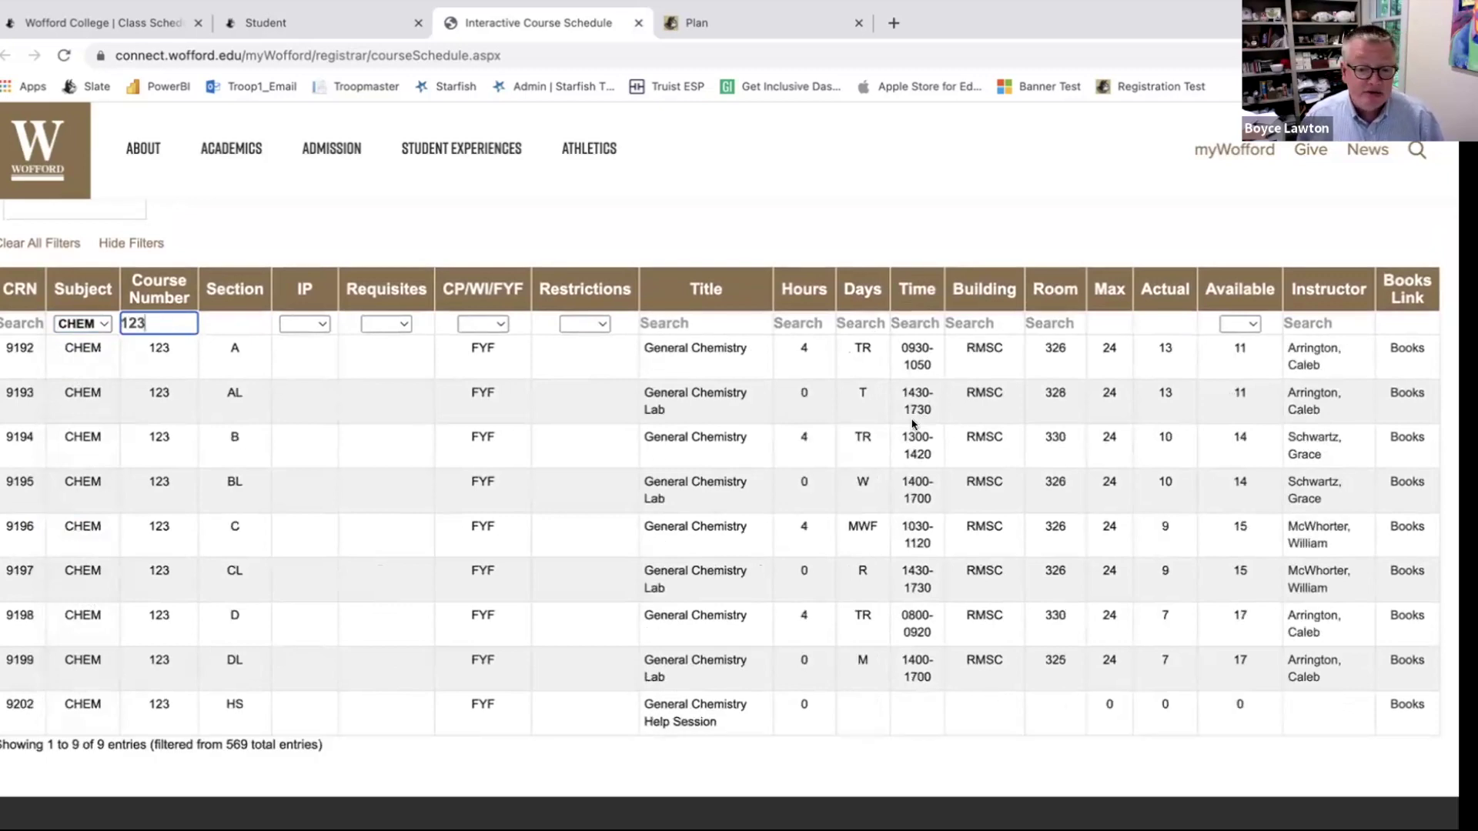
Highlight the MWF 1030-1120 General Chemistry lecture (CRN 9196) together with its lab row (CRN 9197), and clear the highlight
scroll(915, 419, down, 1)
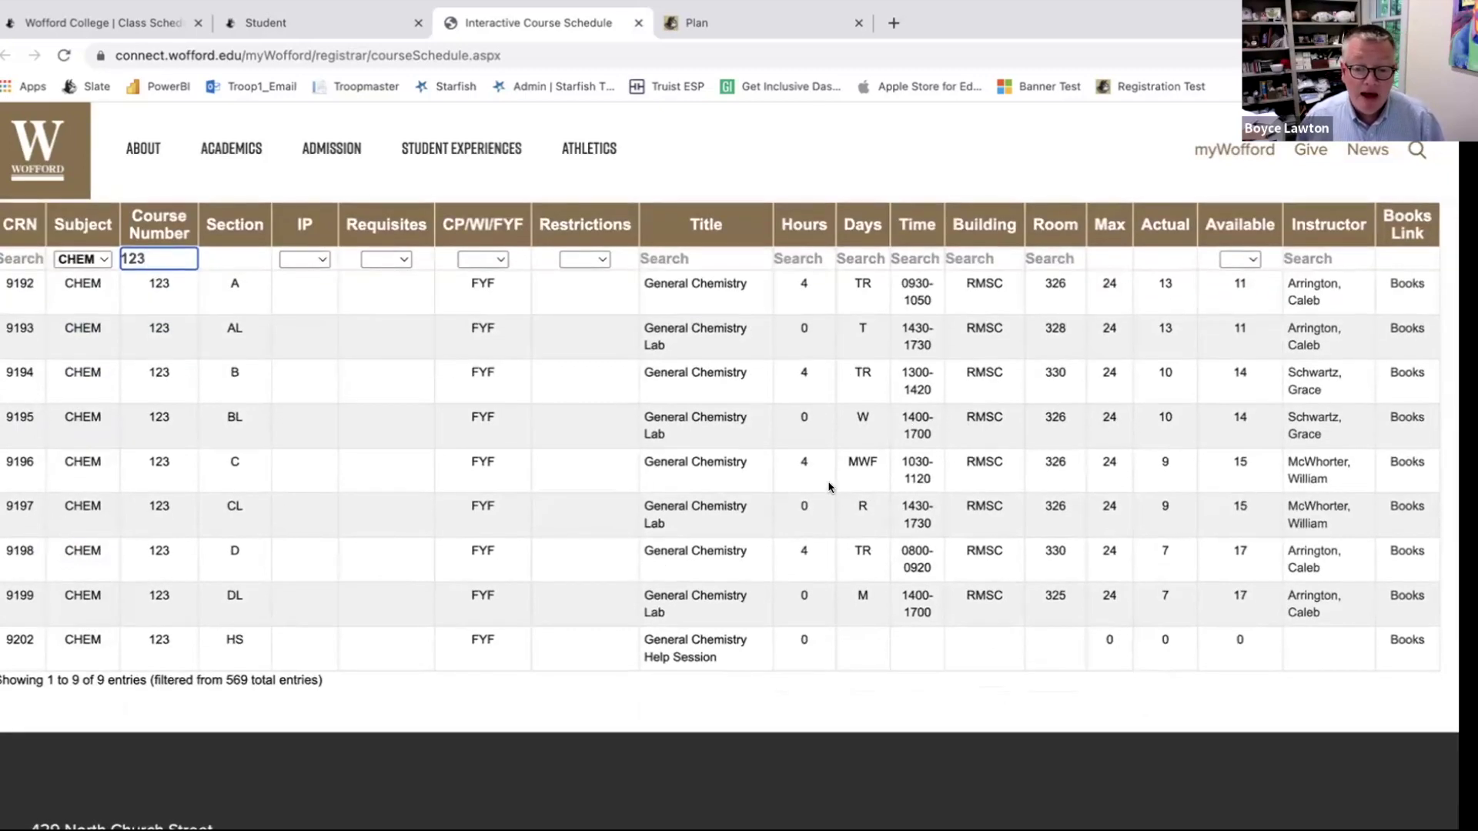
drag(857, 461, 922, 476)
drag(6, 456, 31, 455)
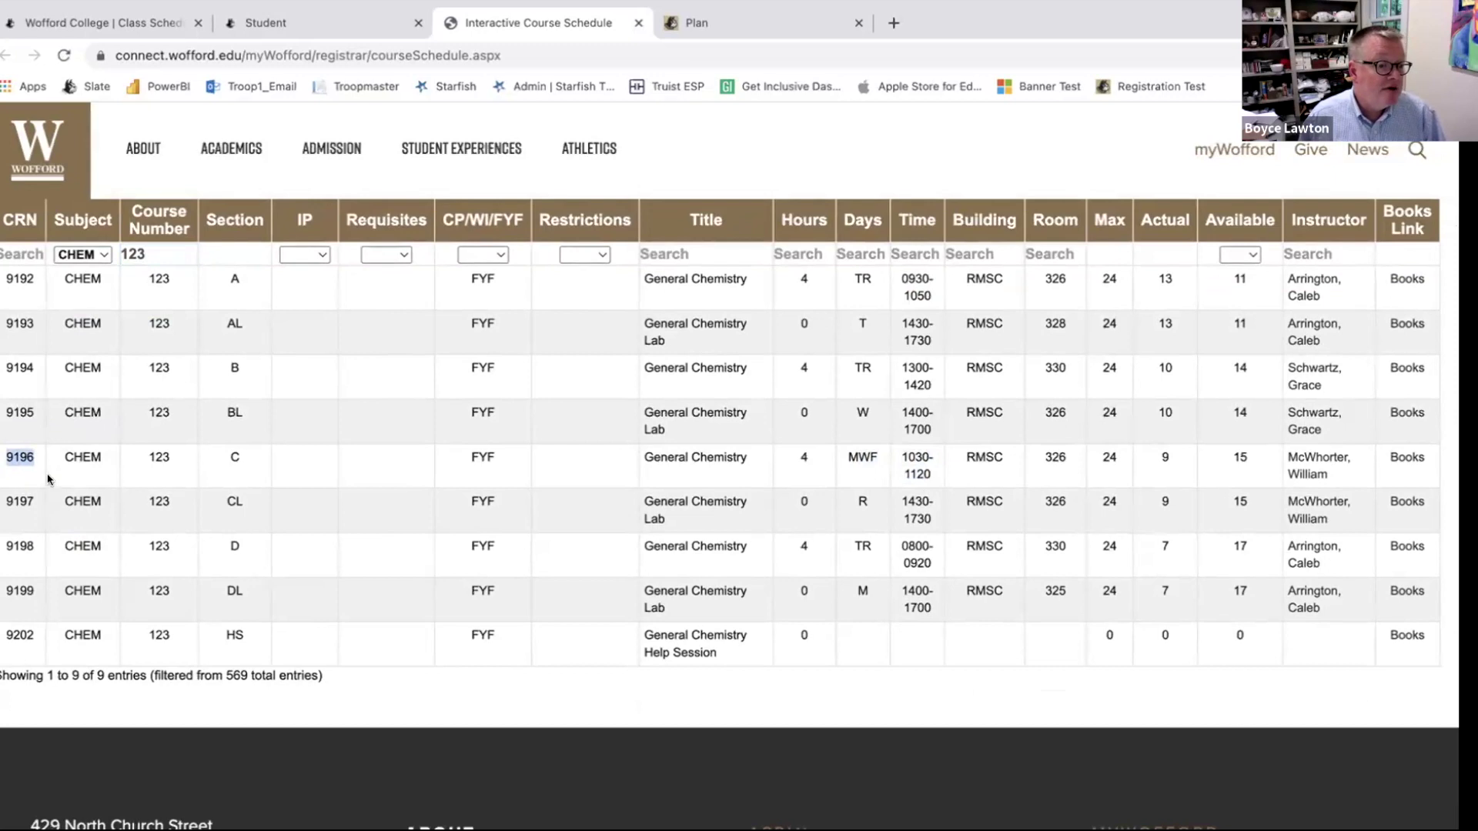
drag(4, 458, 171, 460)
drag(772, 517, 1413, 517)
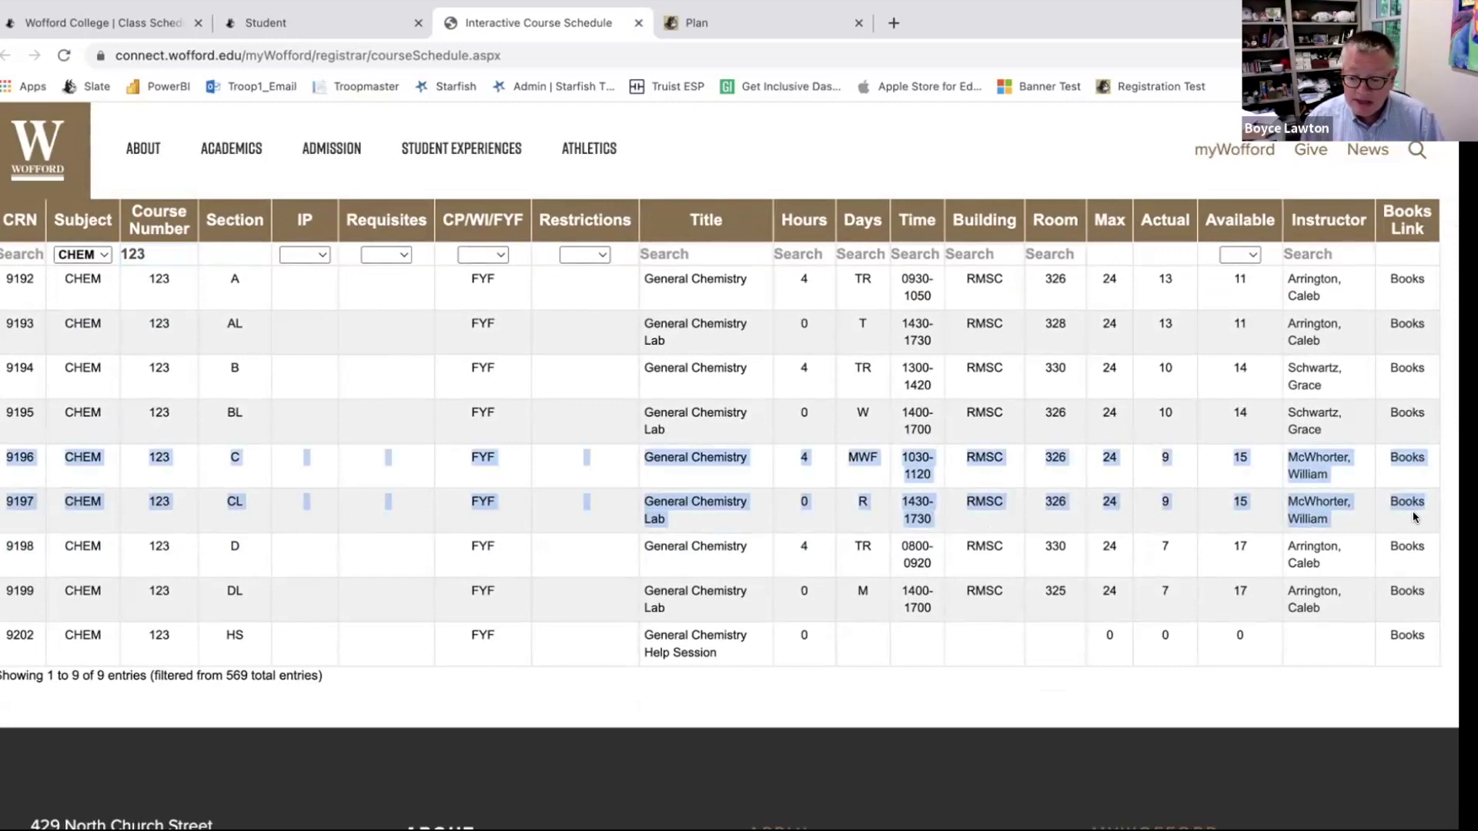
scroll(884, 493, up, 1)
click(1027, 496)
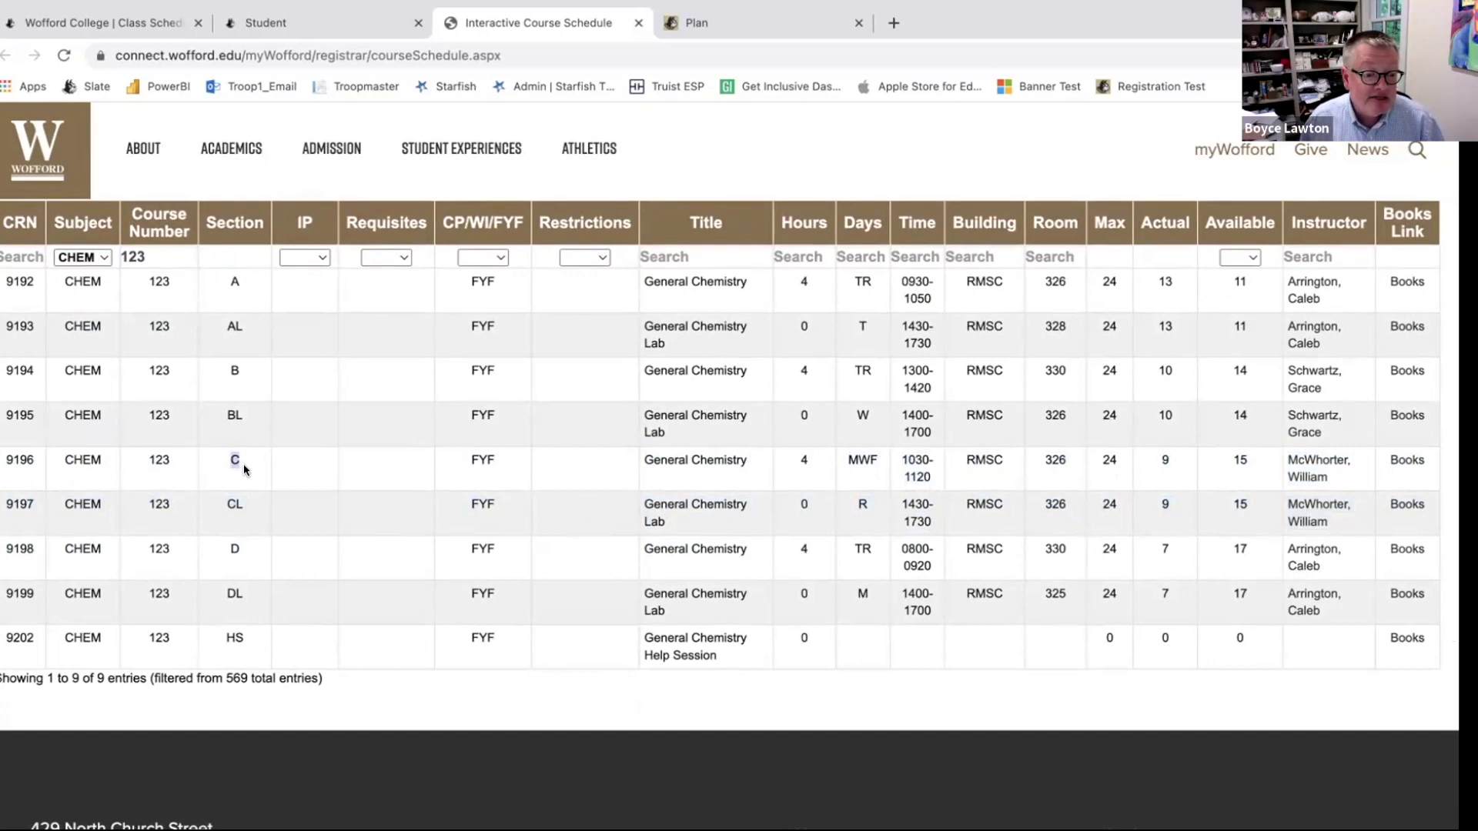
Compare the section letters pairing lectures with labs, C with CL and B with BL, and highlight CRNs 9194 and 9195
drag(238, 461, 246, 500)
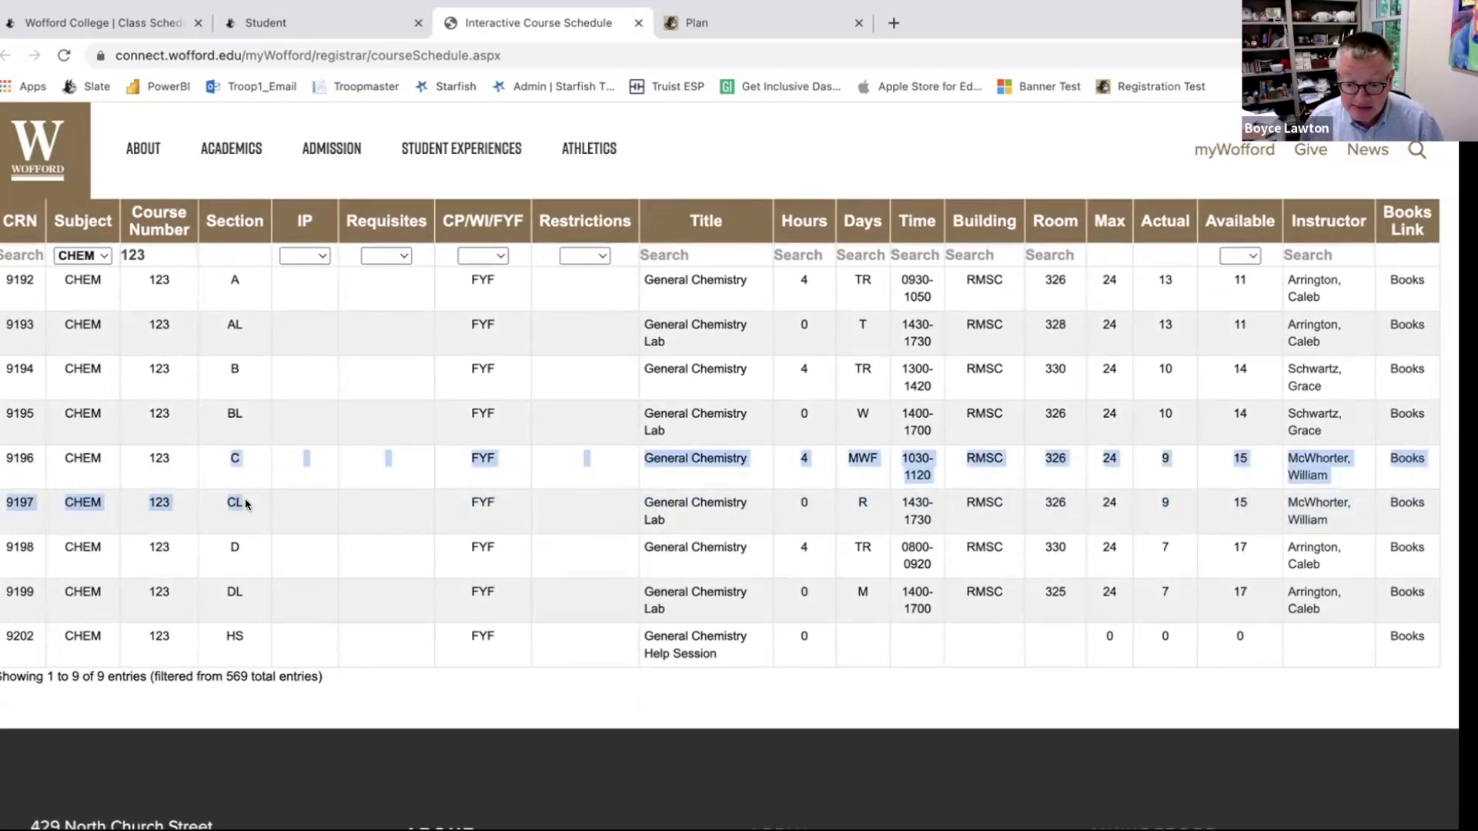
click(235, 369)
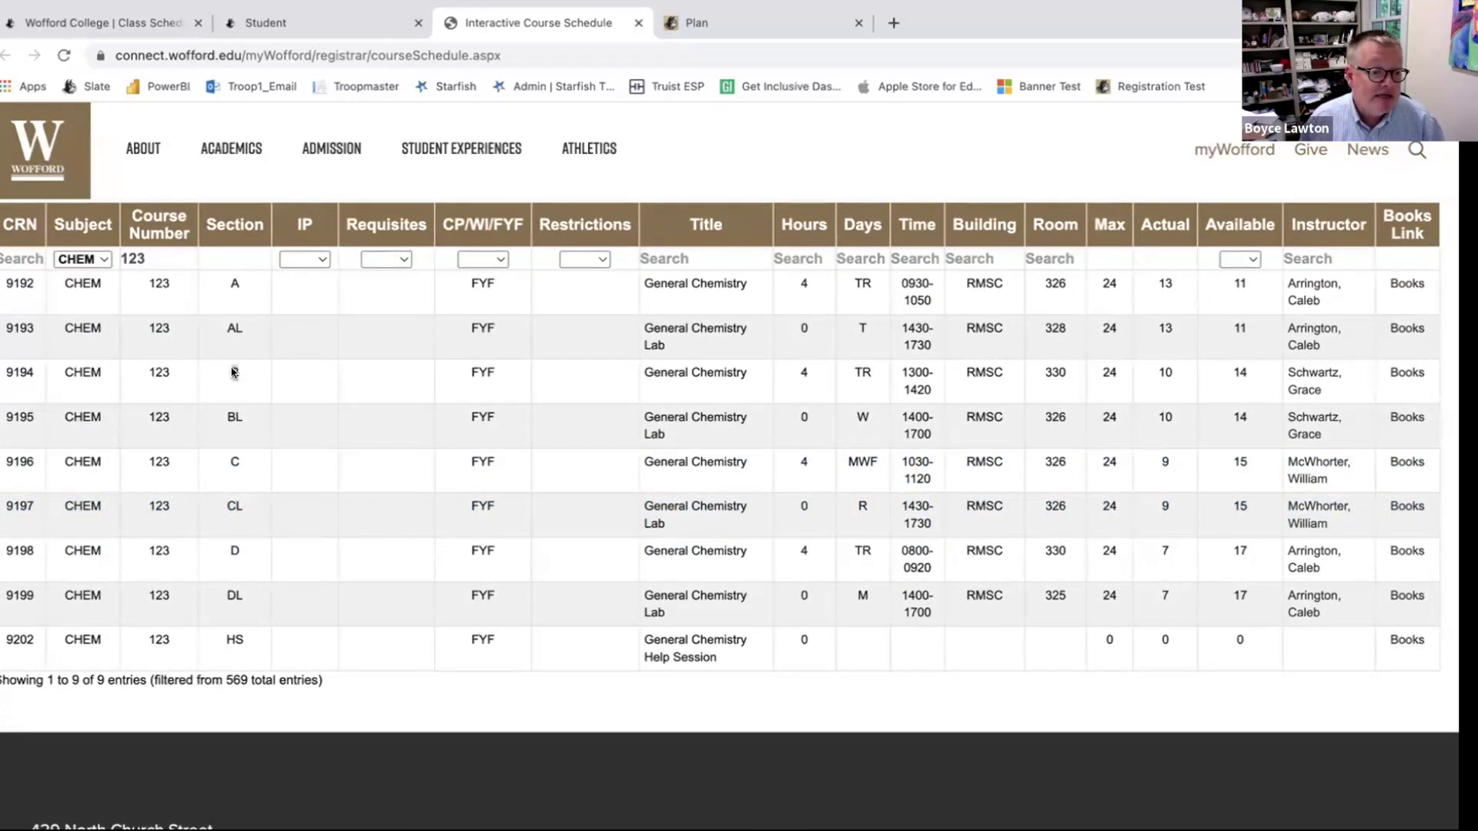
drag(221, 416, 240, 420)
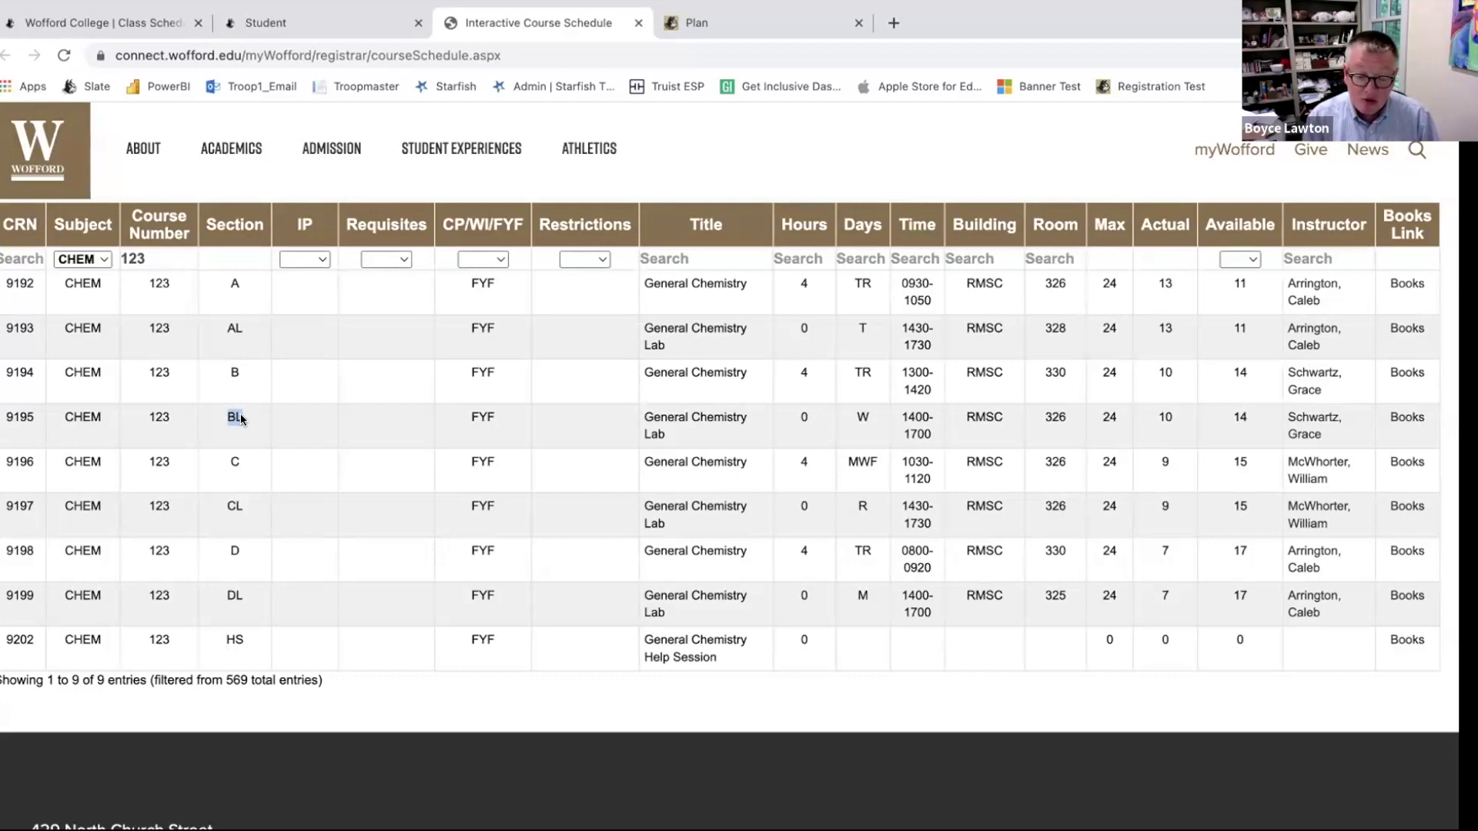
click(281, 385)
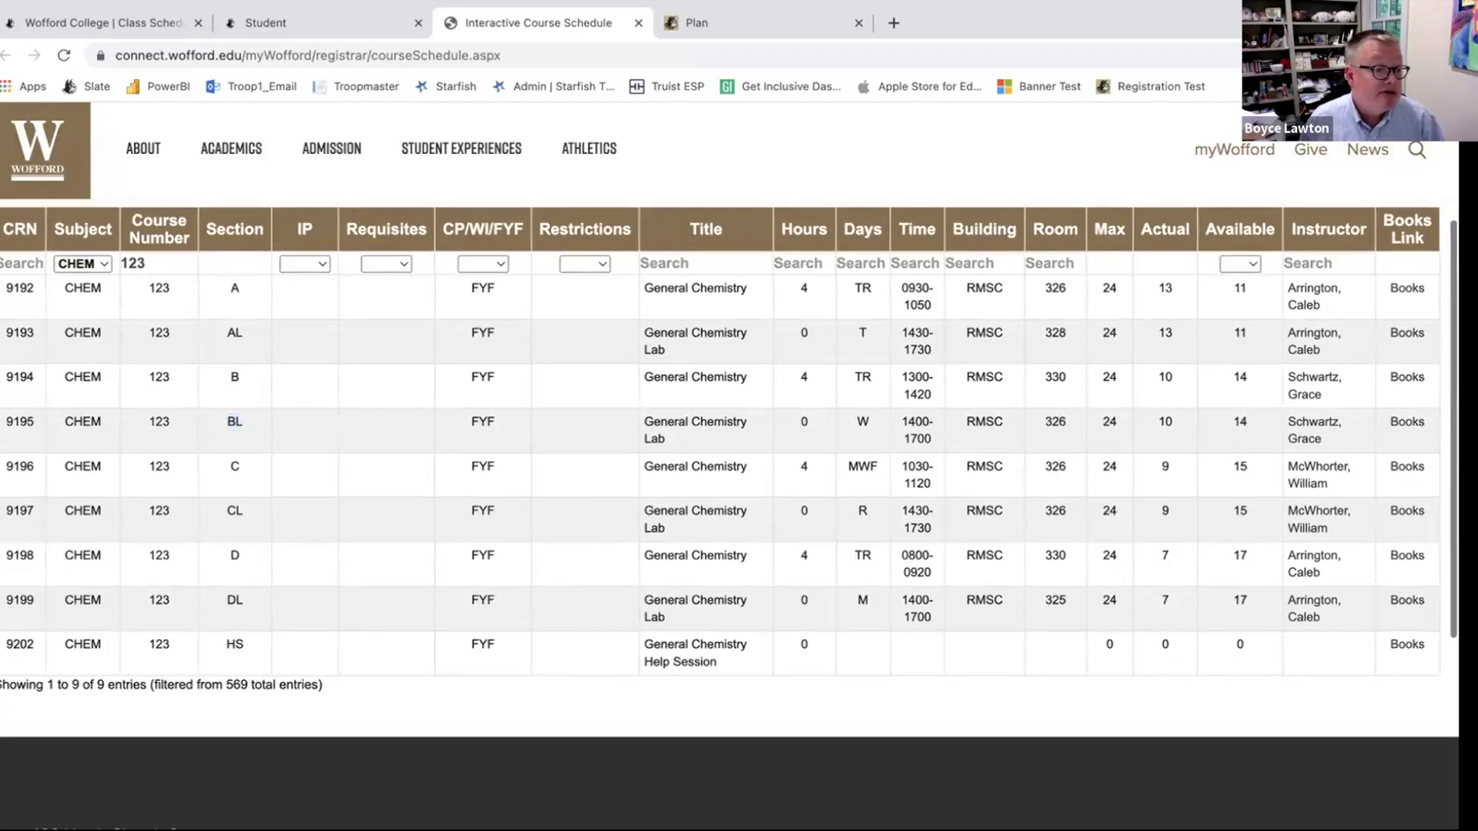
drag(10, 377, 40, 423)
In the Fall 2023 plan, search for Chemistry course number 123 and view its course sections
click(695, 25)
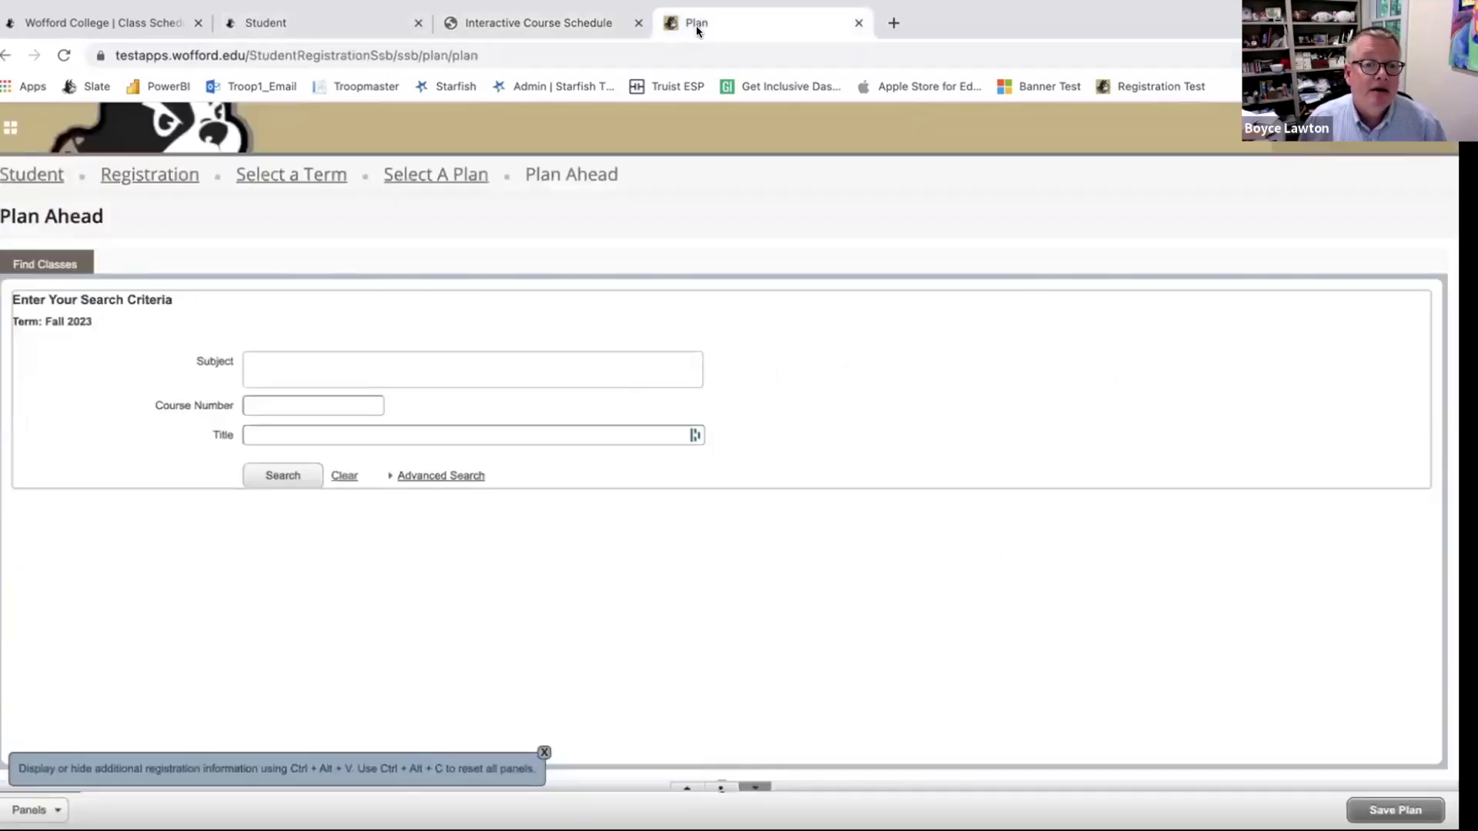
click(358, 368)
text(bio)
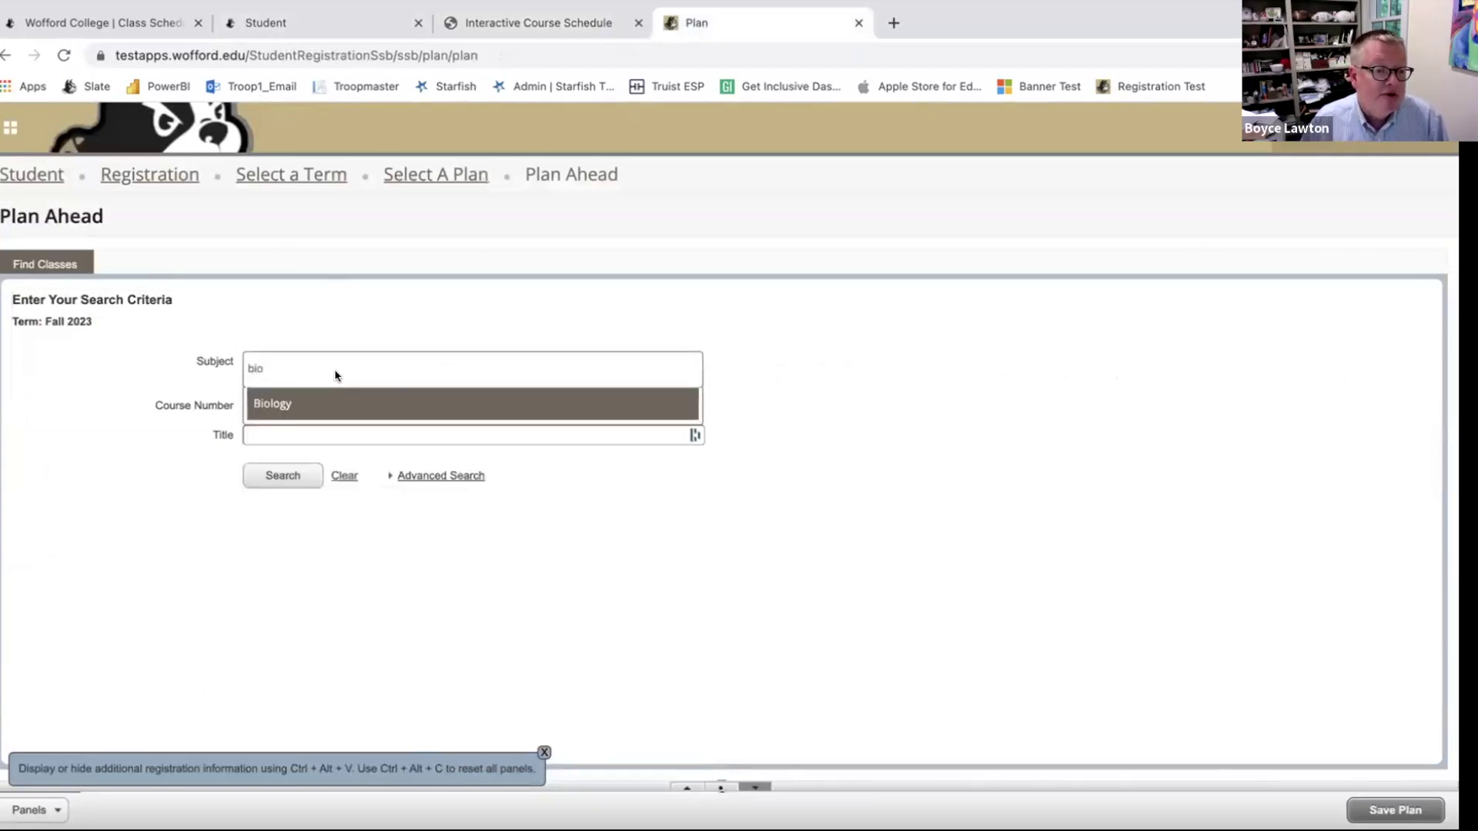
key(BackSpace)
key(BackSpace)
key(BackSpace)
text(chem)
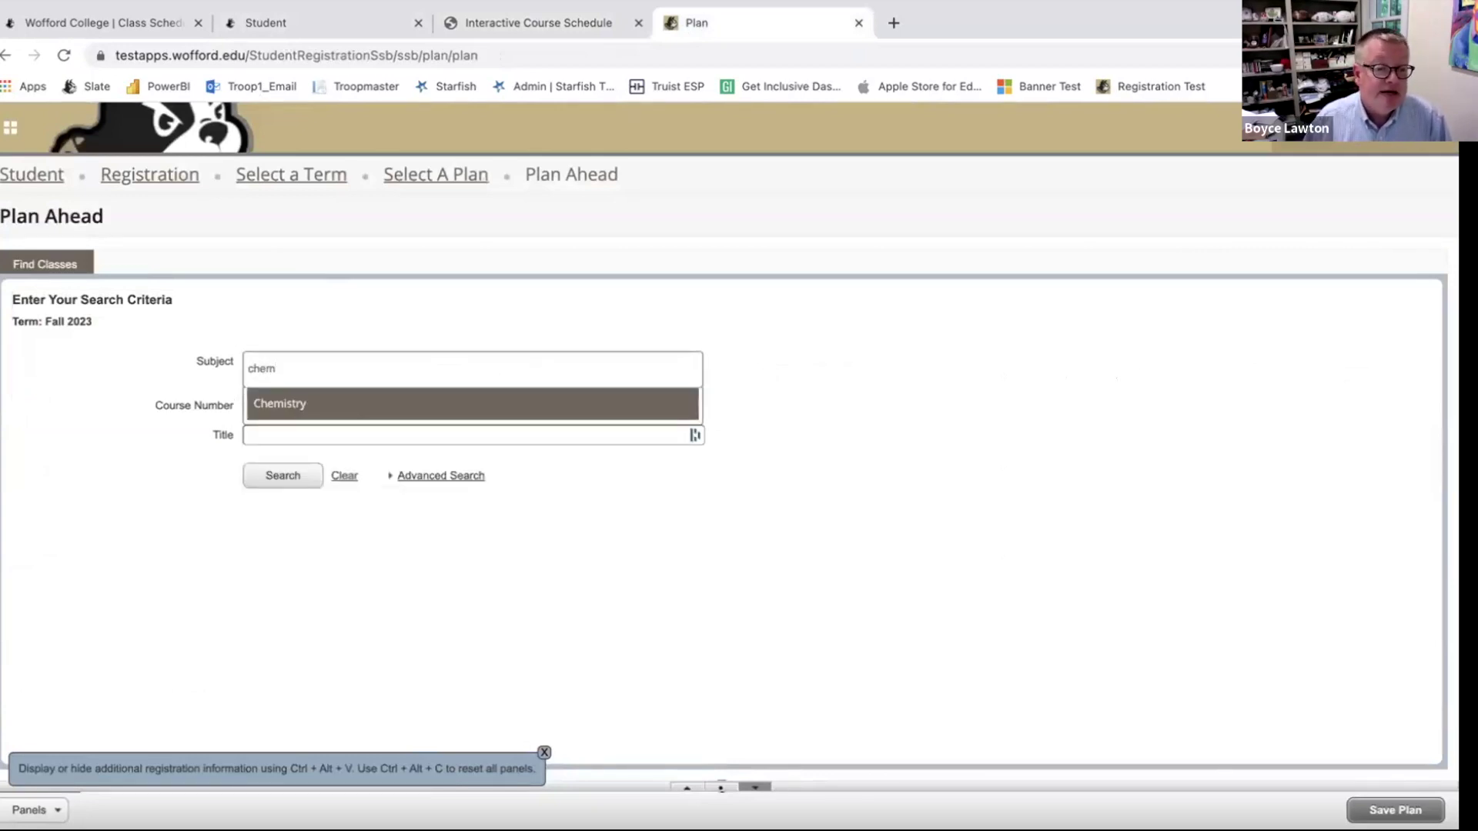
click(281, 402)
text(123)
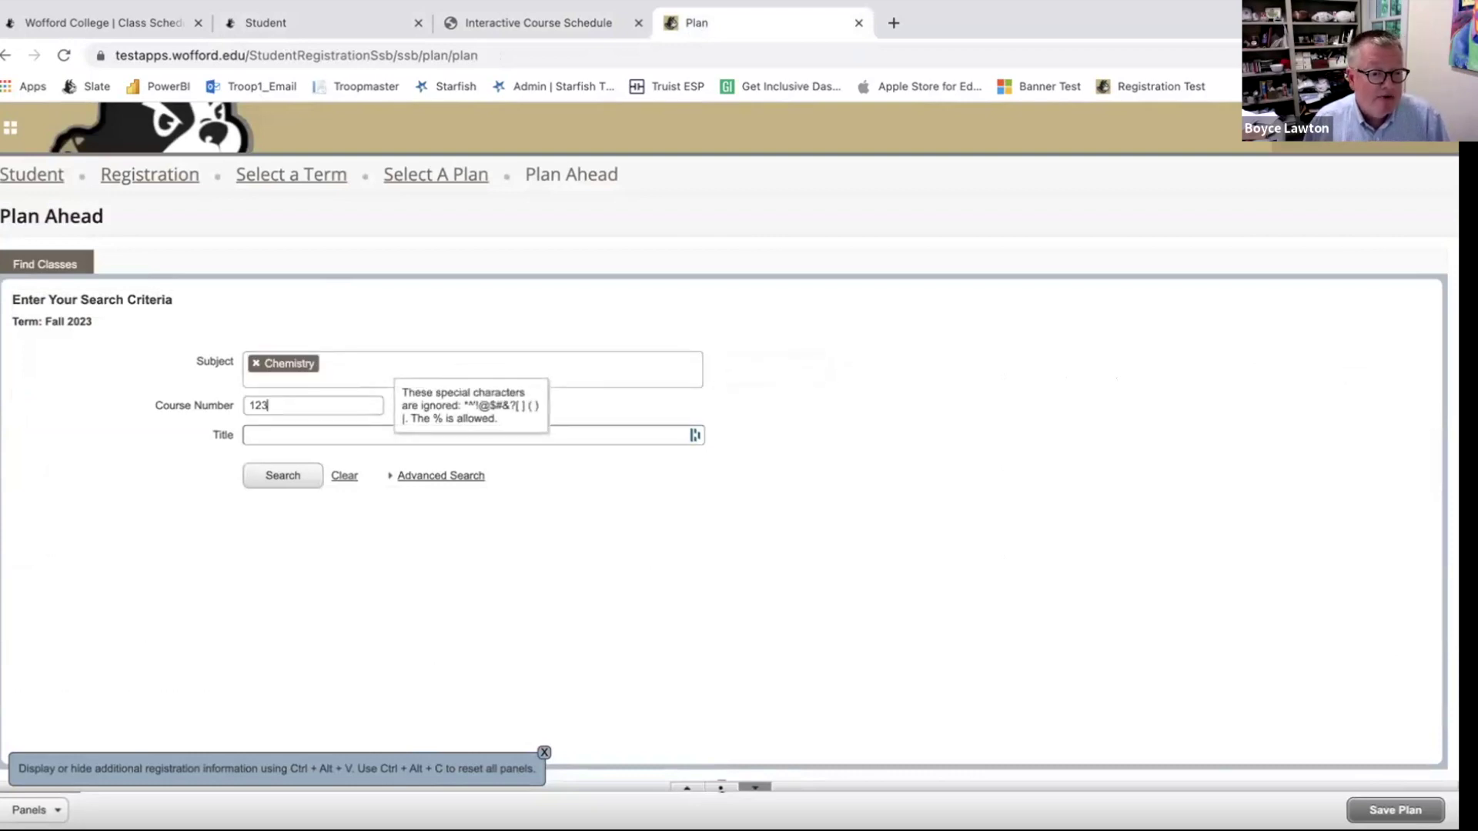
click(274, 474)
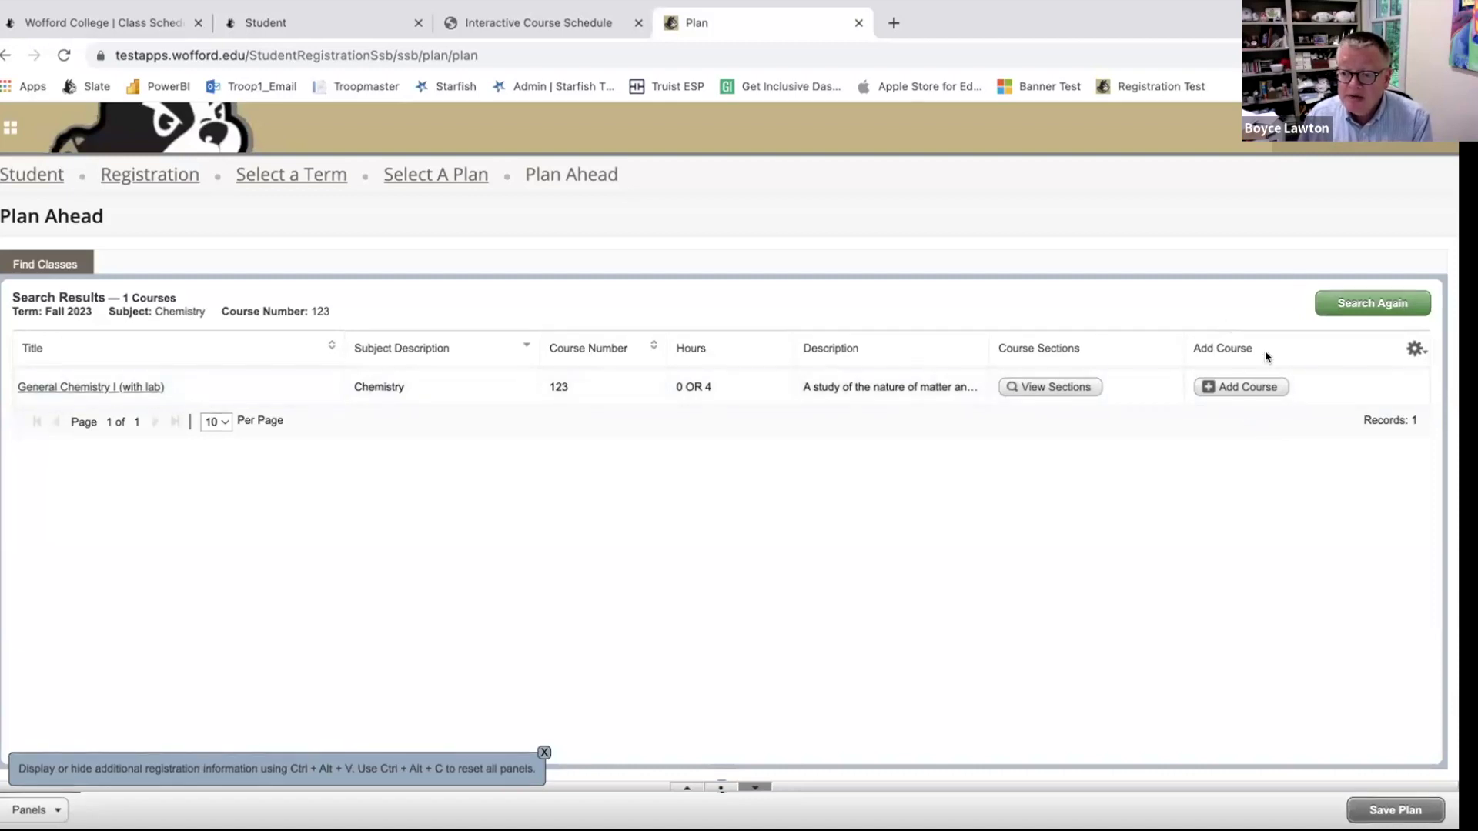
click(1061, 387)
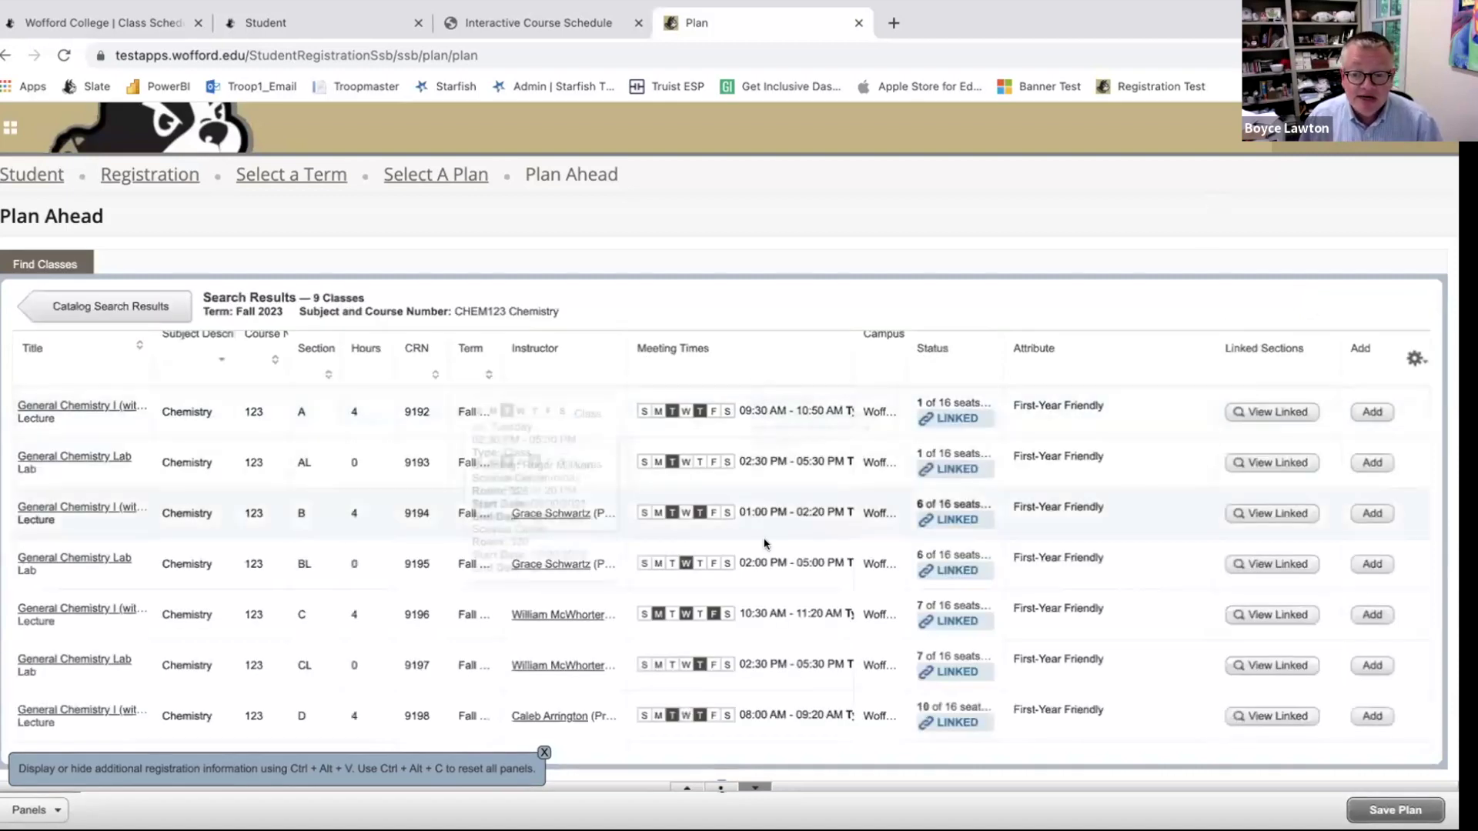
Locate the General Chemistry I lecture section B in the results and highlight its CRN, 9194
scroll(538, 538, down, 1)
drag(100, 450, 153, 454)
drag(1189, 456, 1365, 454)
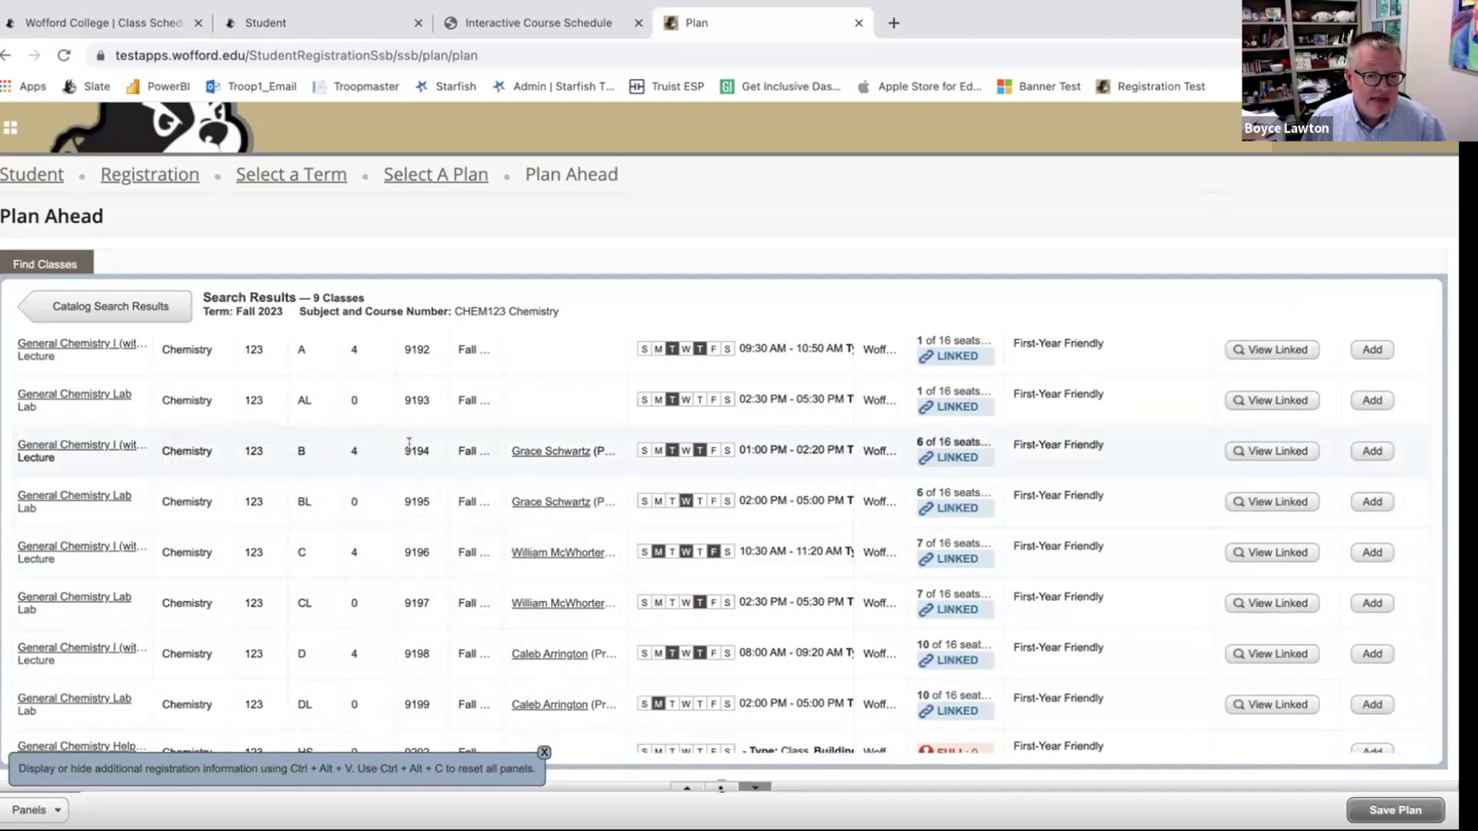
drag(402, 453, 431, 453)
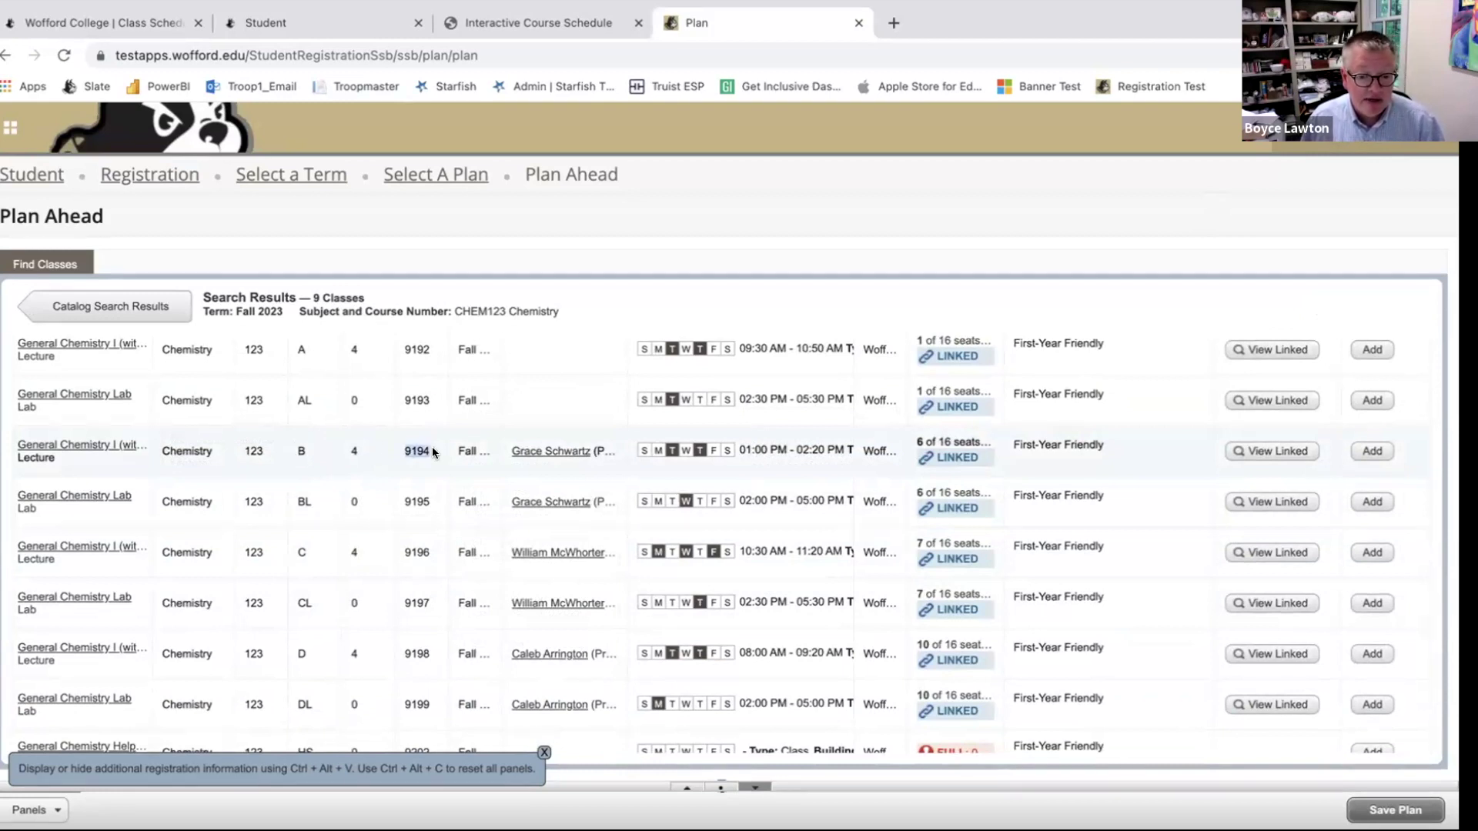
Check the meeting time and linked status of CRN 9194 and its lab, view the lecture's linked sections, and return to the results
mouse_move(697, 454)
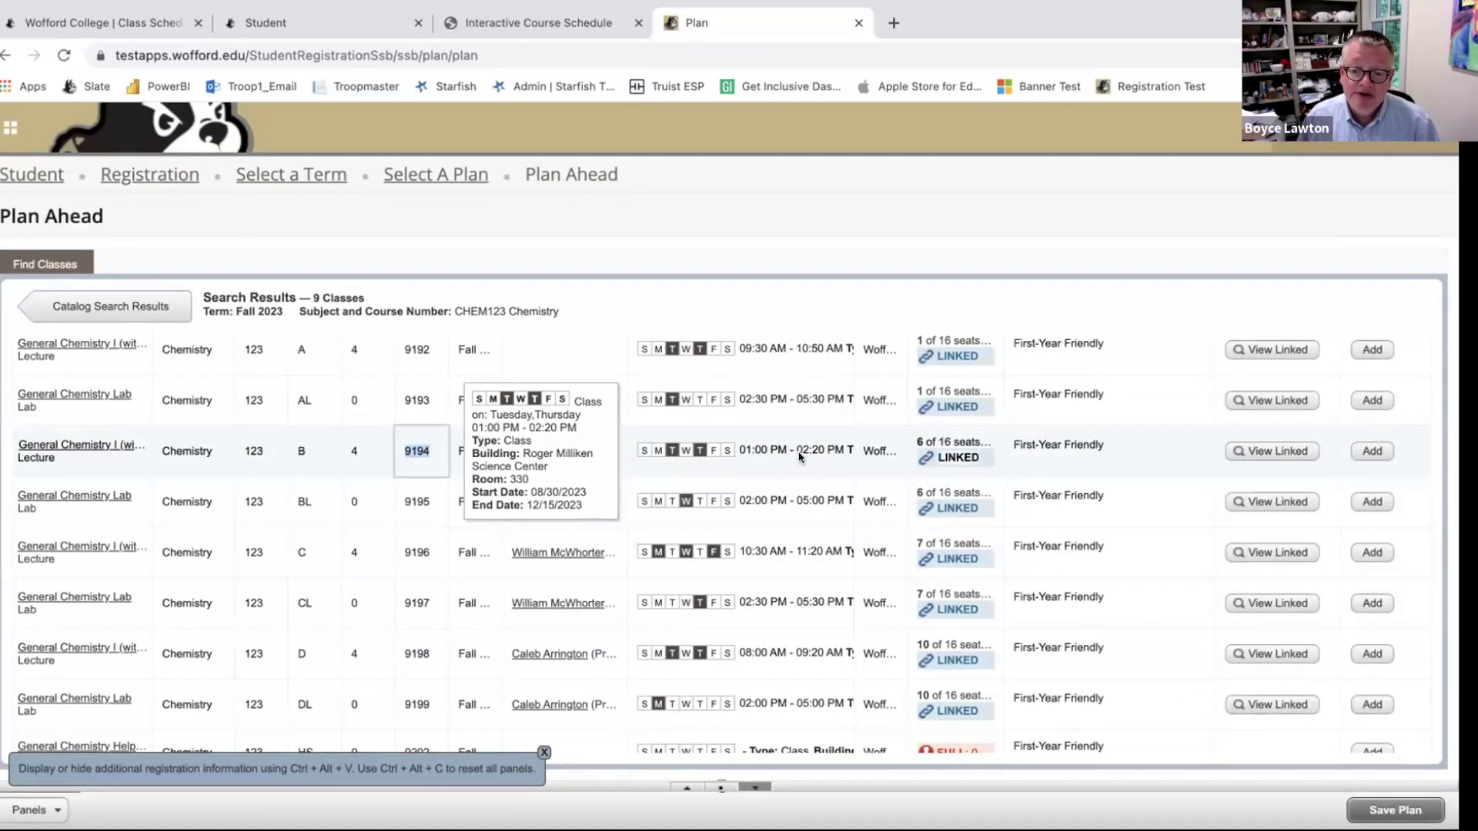
mouse_move(931, 457)
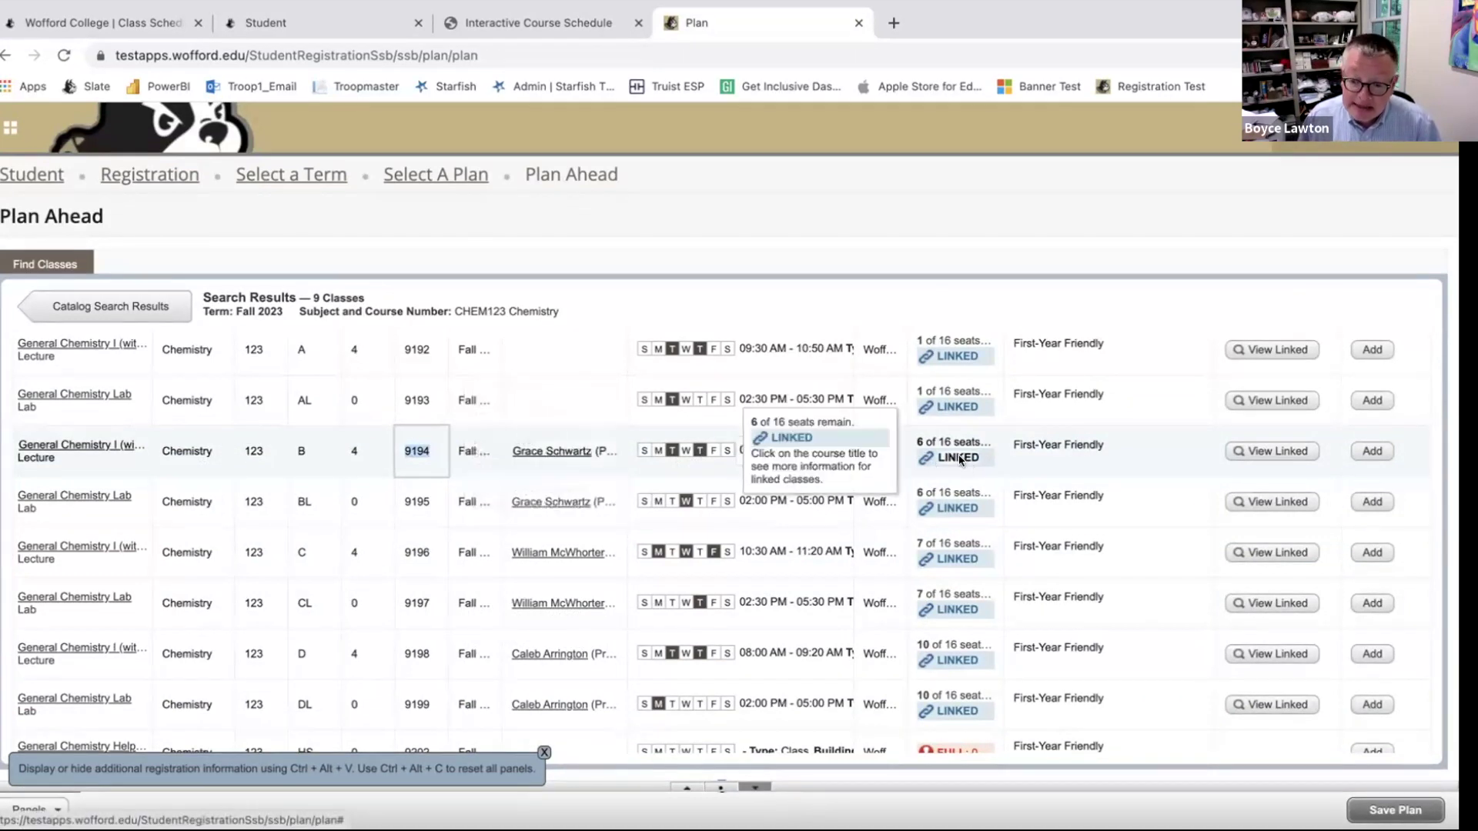
mouse_move(948, 506)
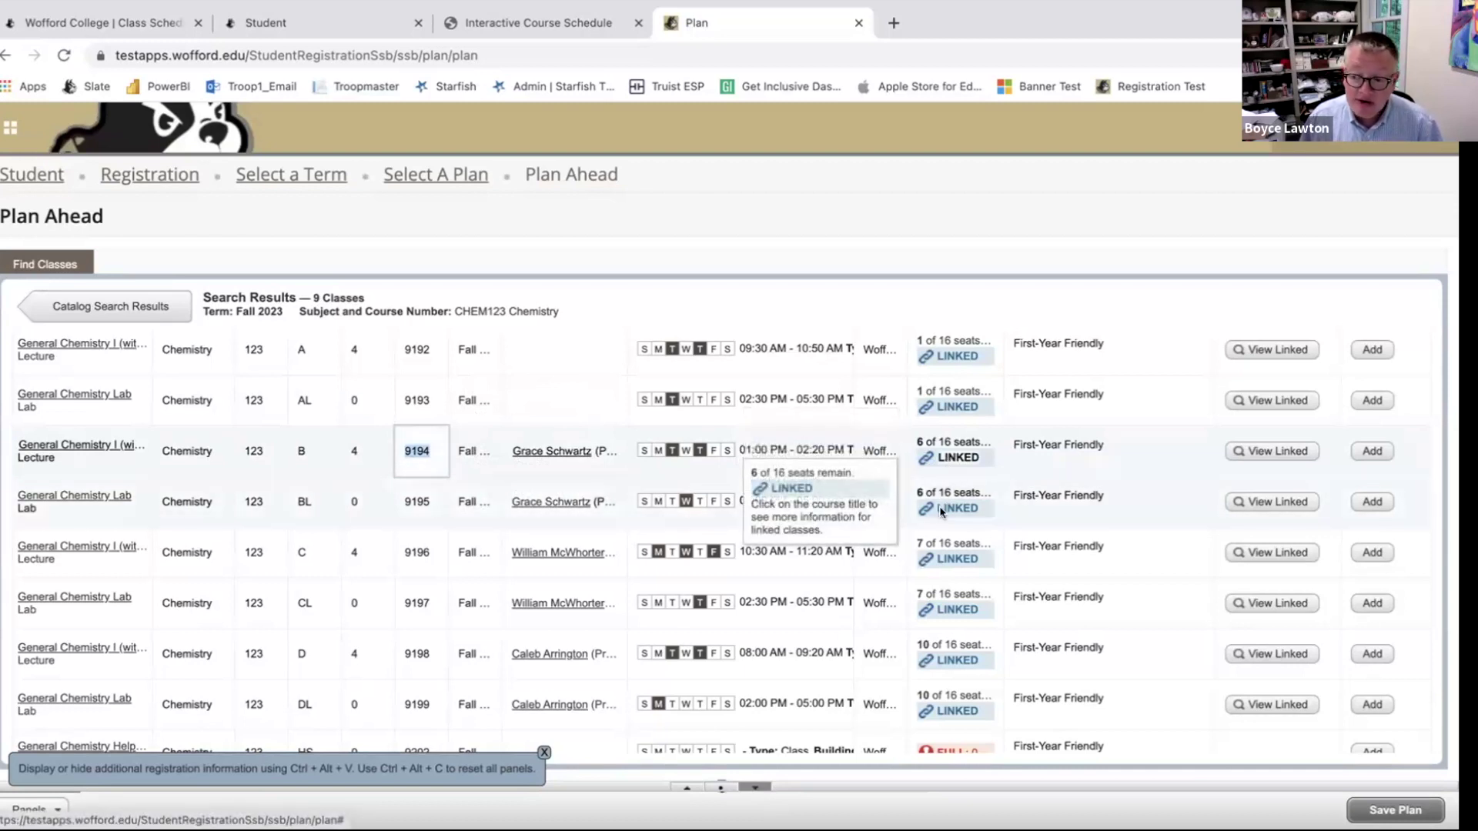
click(1283, 455)
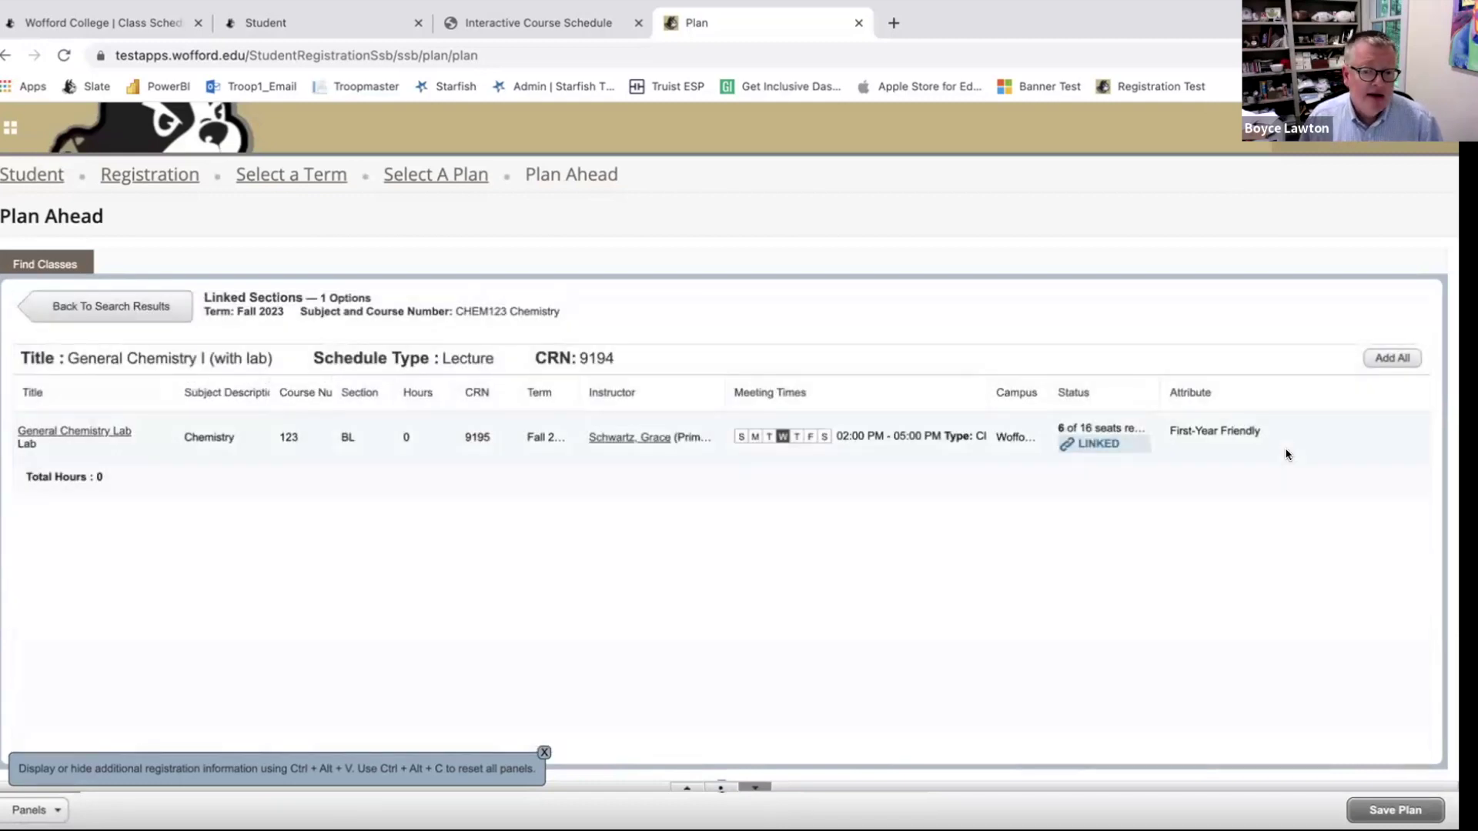
click(77, 308)
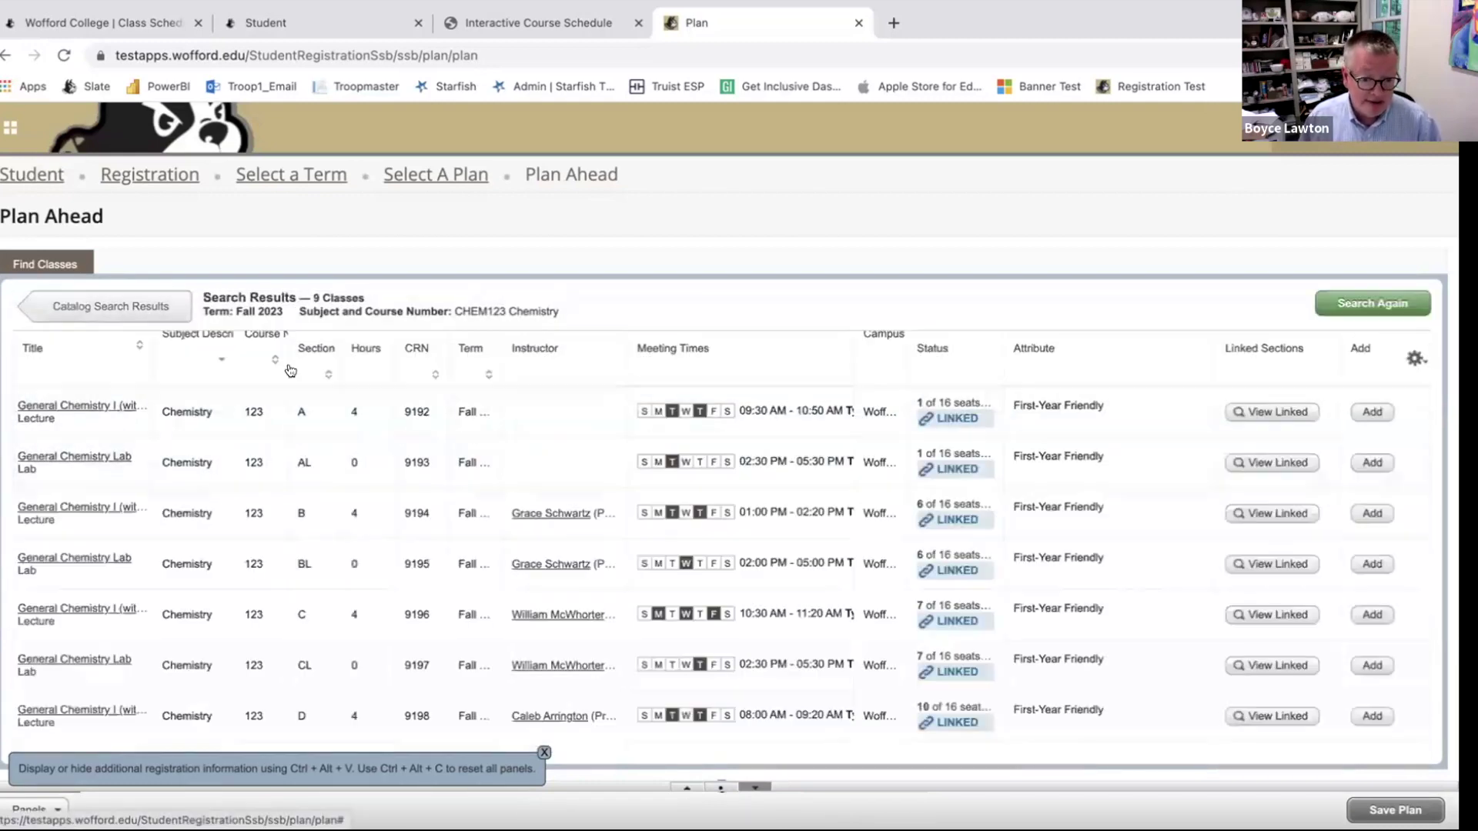
Open the class details of General Chemistry I section B and review its attributes, restrictions and course description
scroll(663, 540, down, 2)
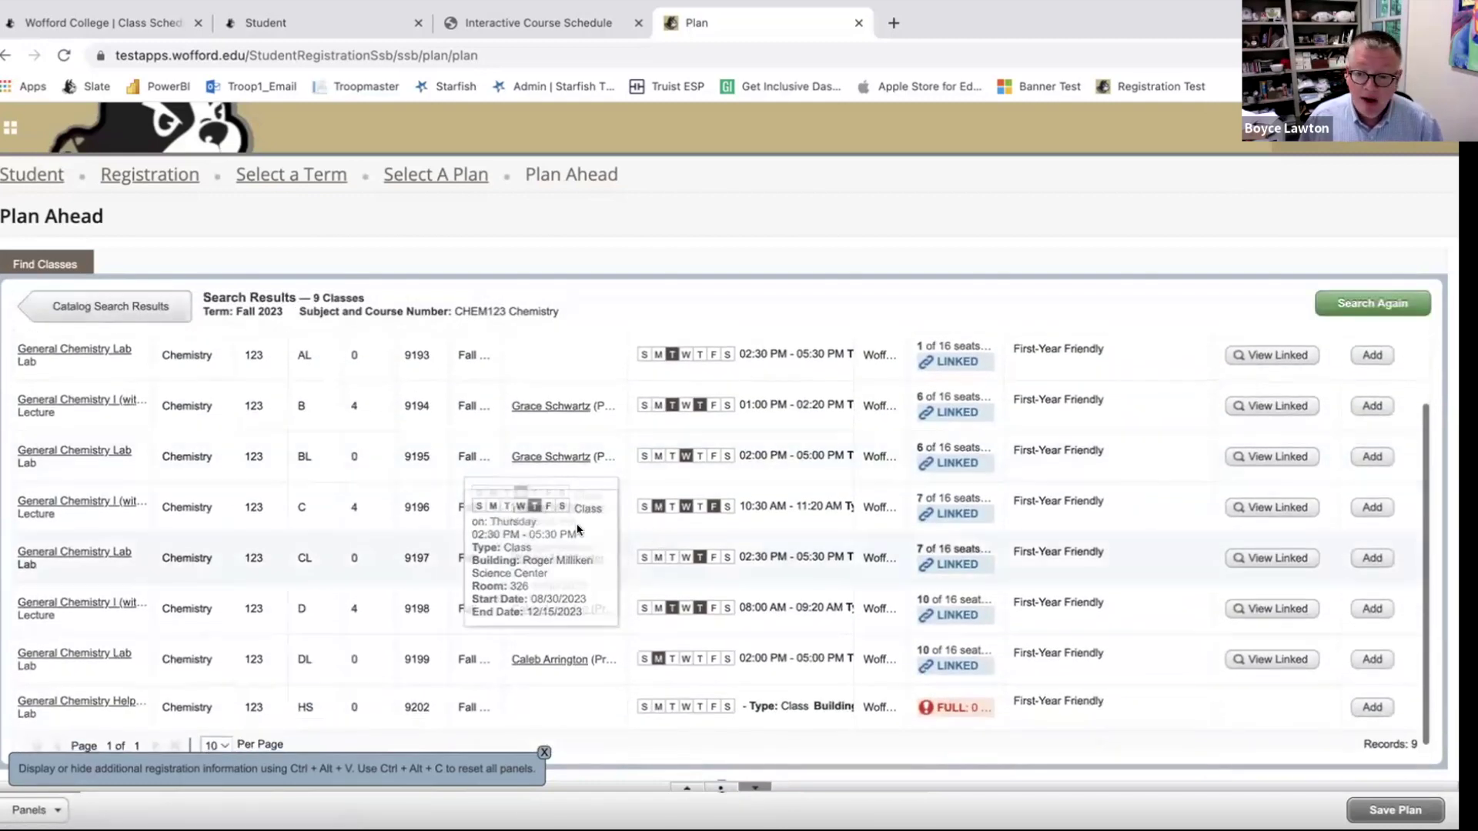
click(85, 401)
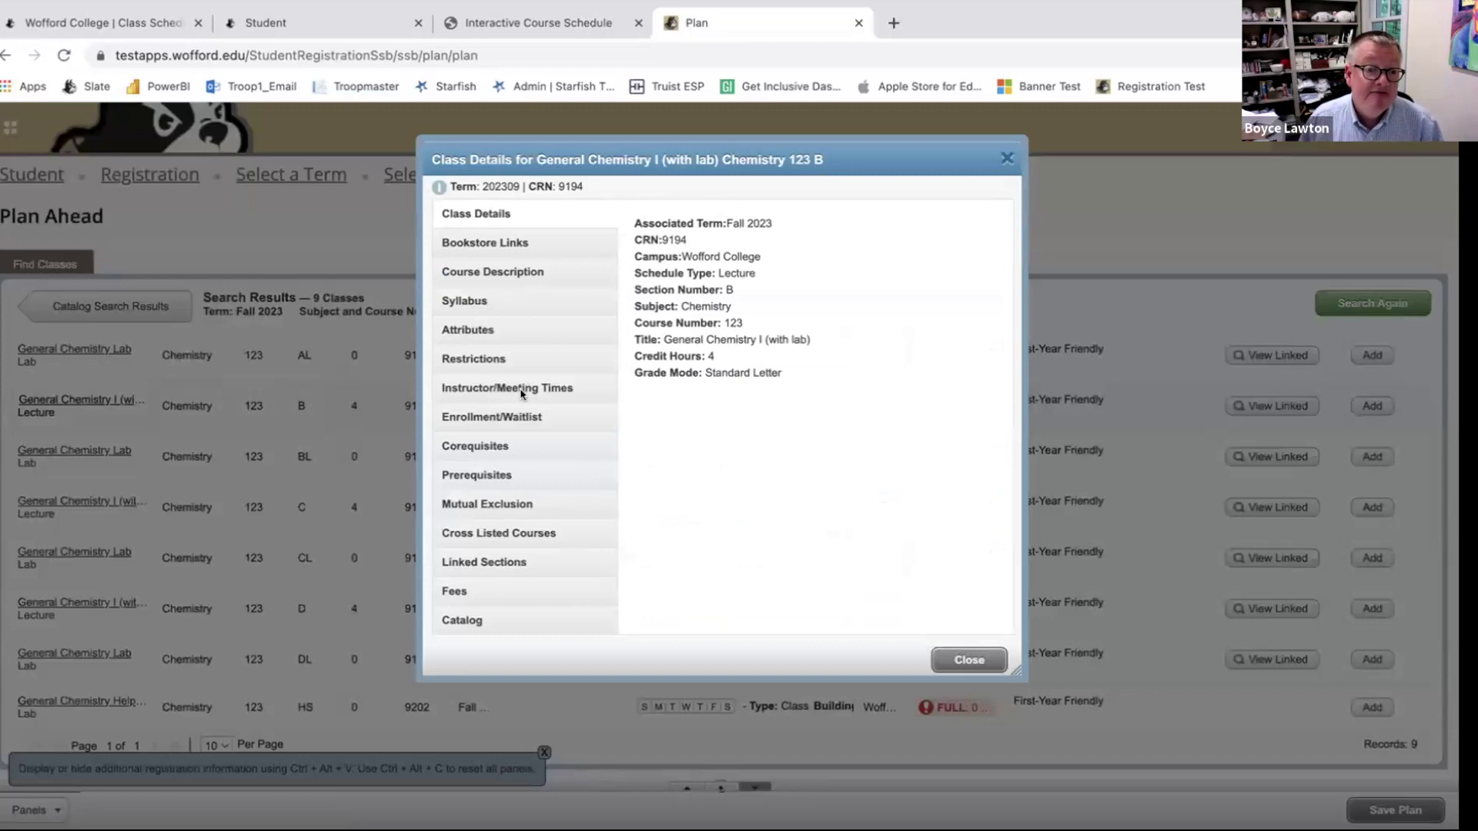
click(472, 330)
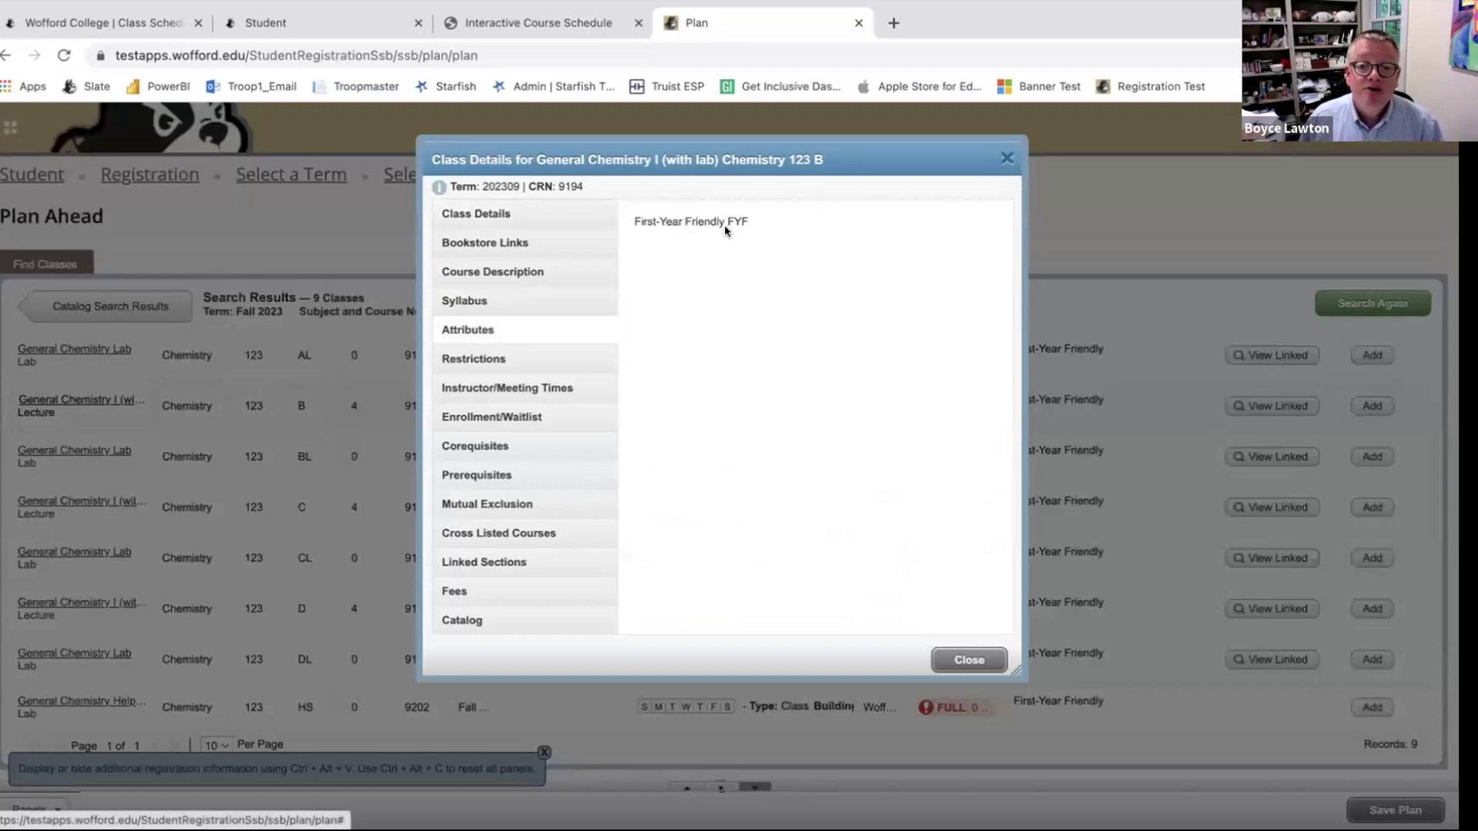
click(491, 357)
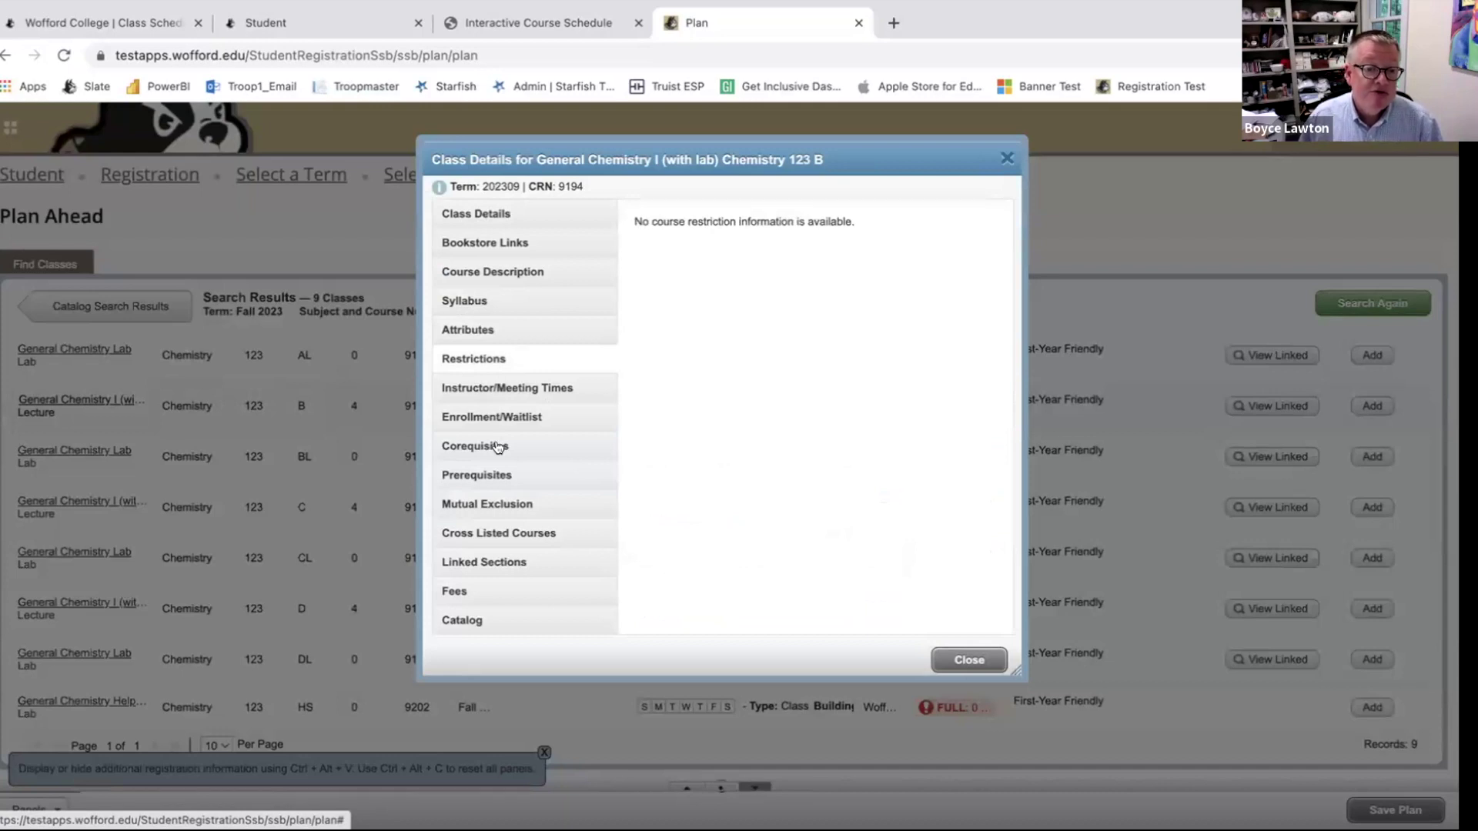
click(482, 274)
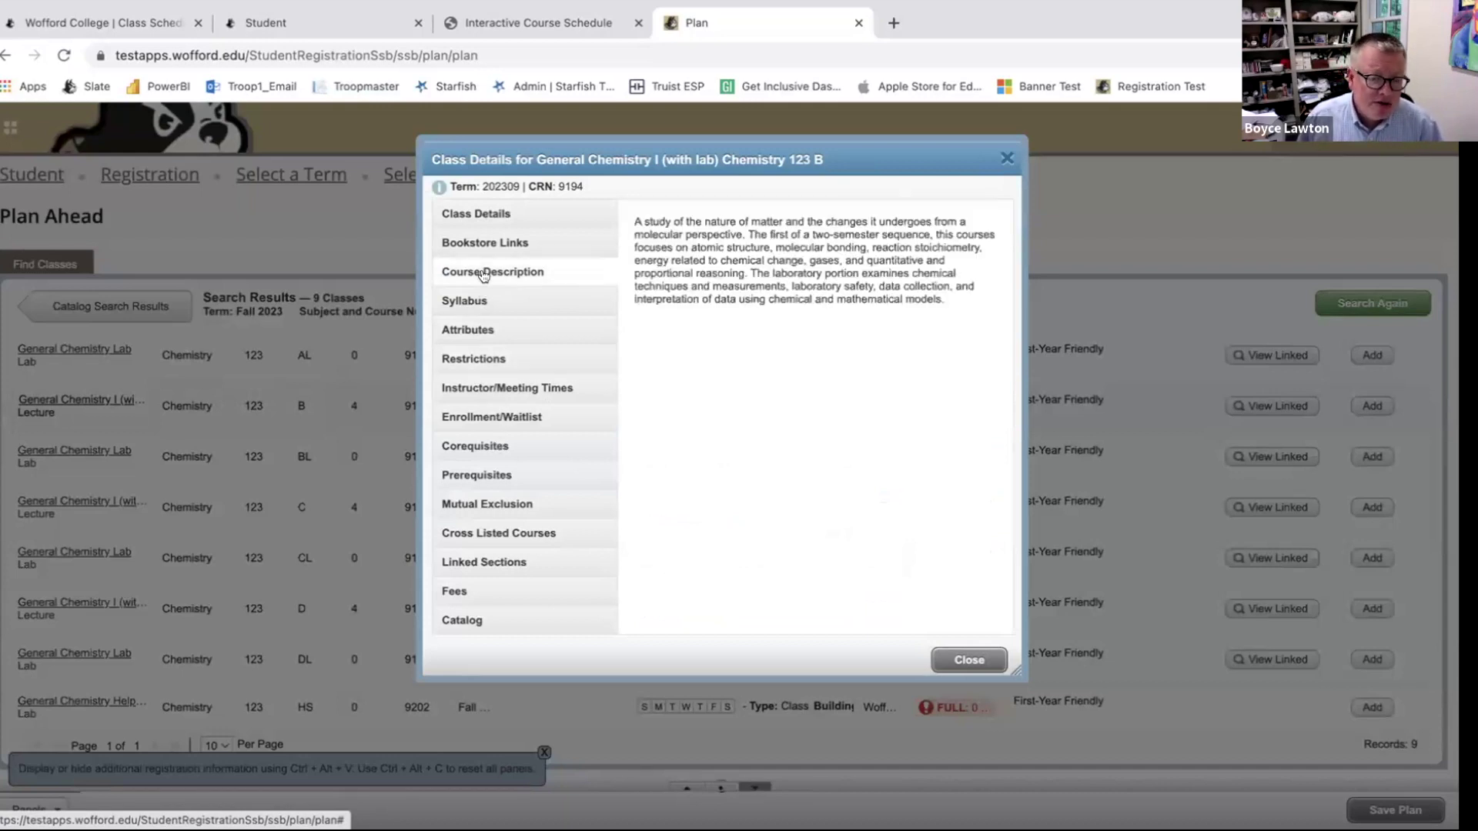
Switch to the Interactive Course Schedule and review the CHEM 123 lecture and lab listings
click(485, 25)
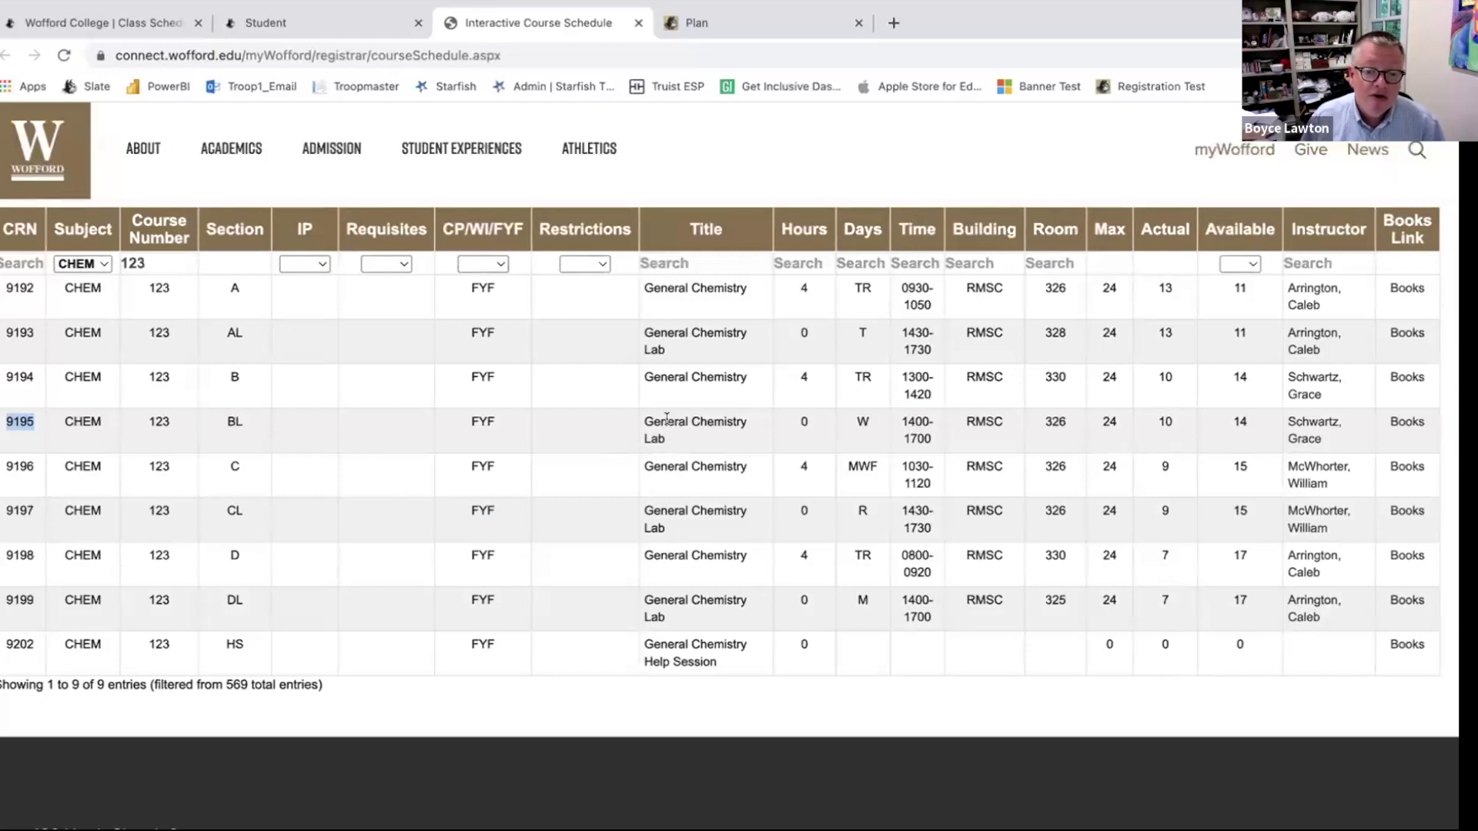
mouse_move(666, 417)
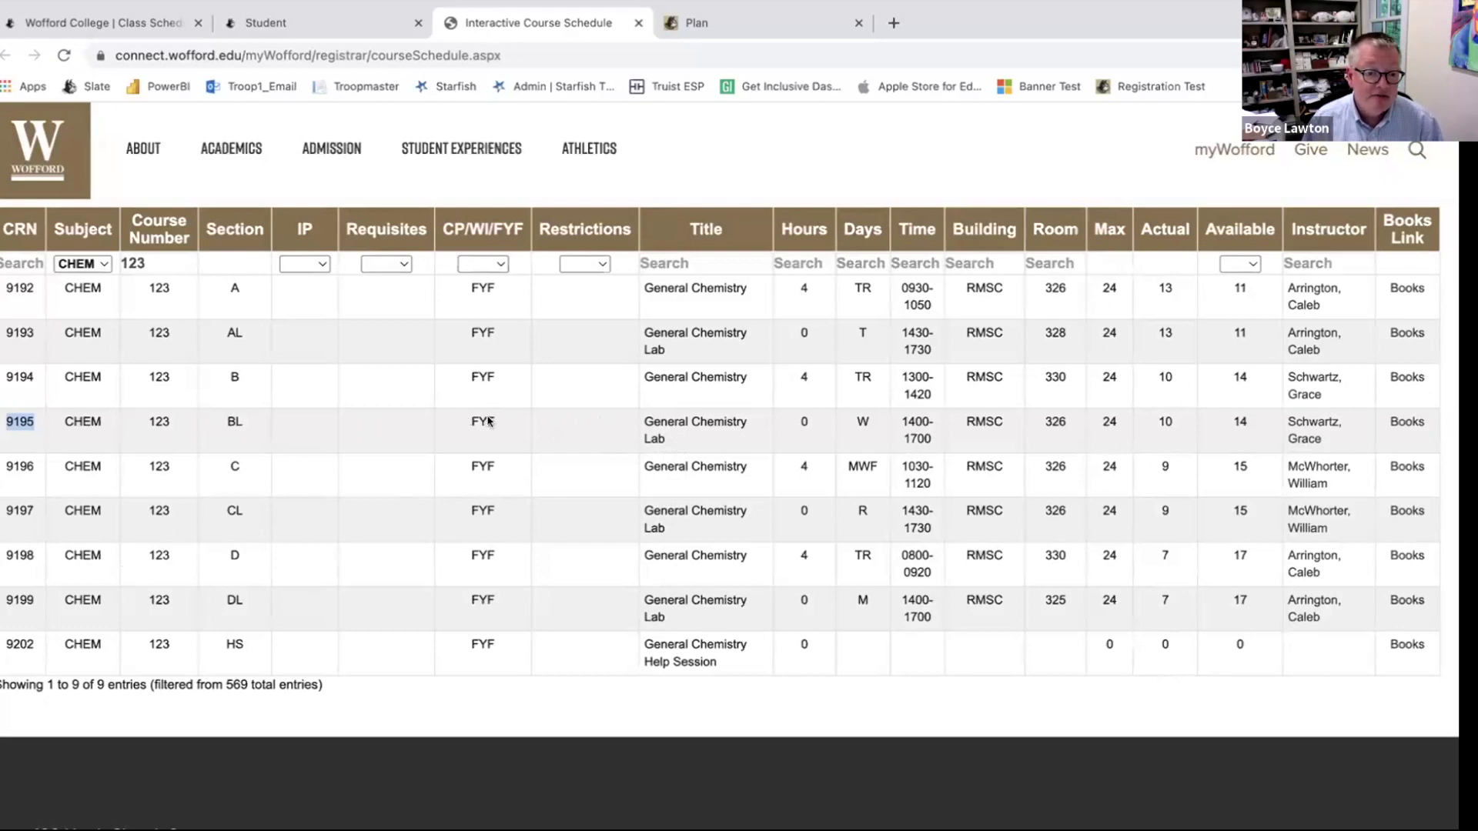
scroll(731, 413, up, 3)
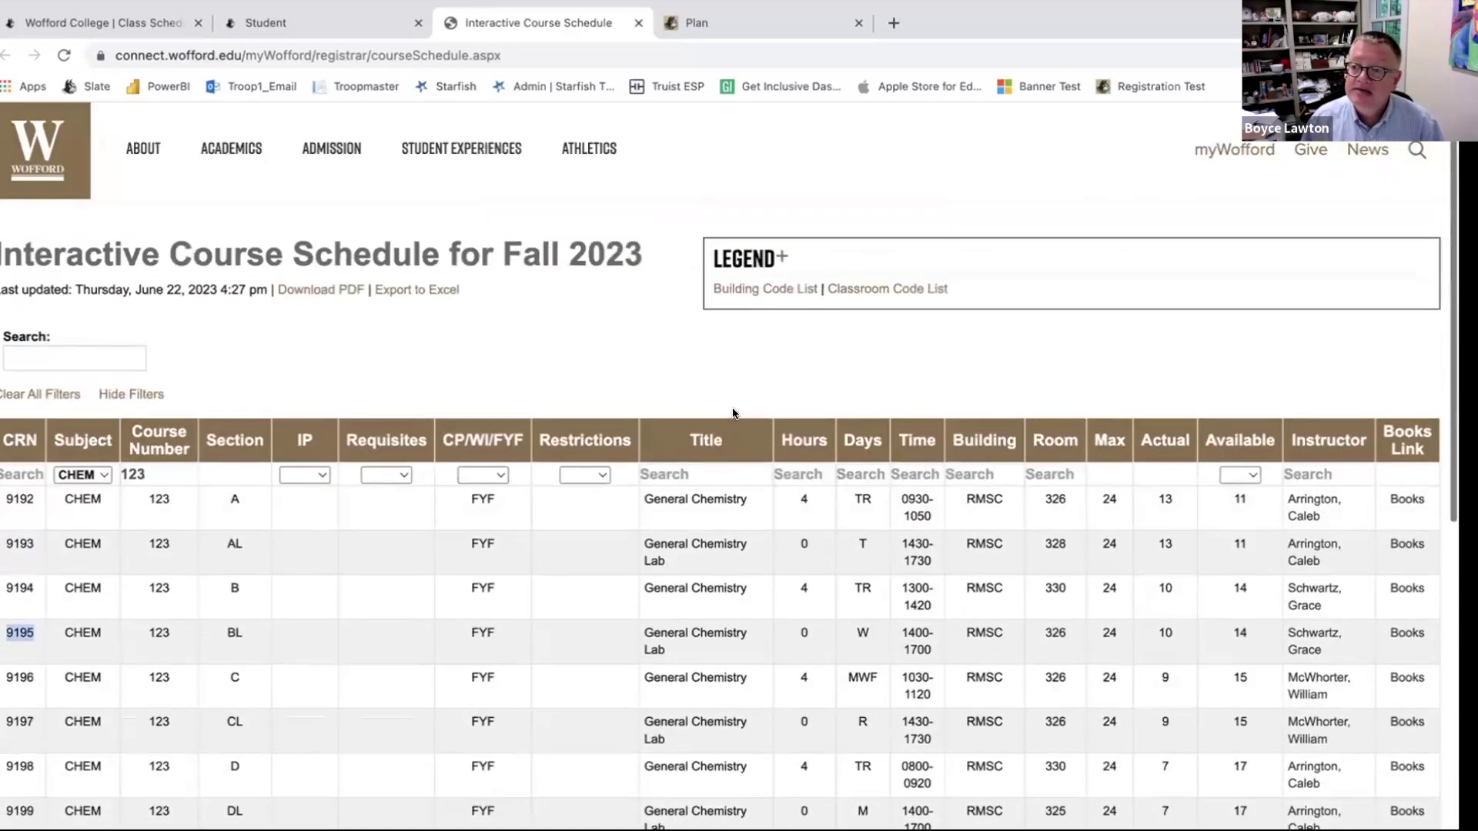
scroll(729, 537, down, 1)
scroll(551, 571, down, 1)
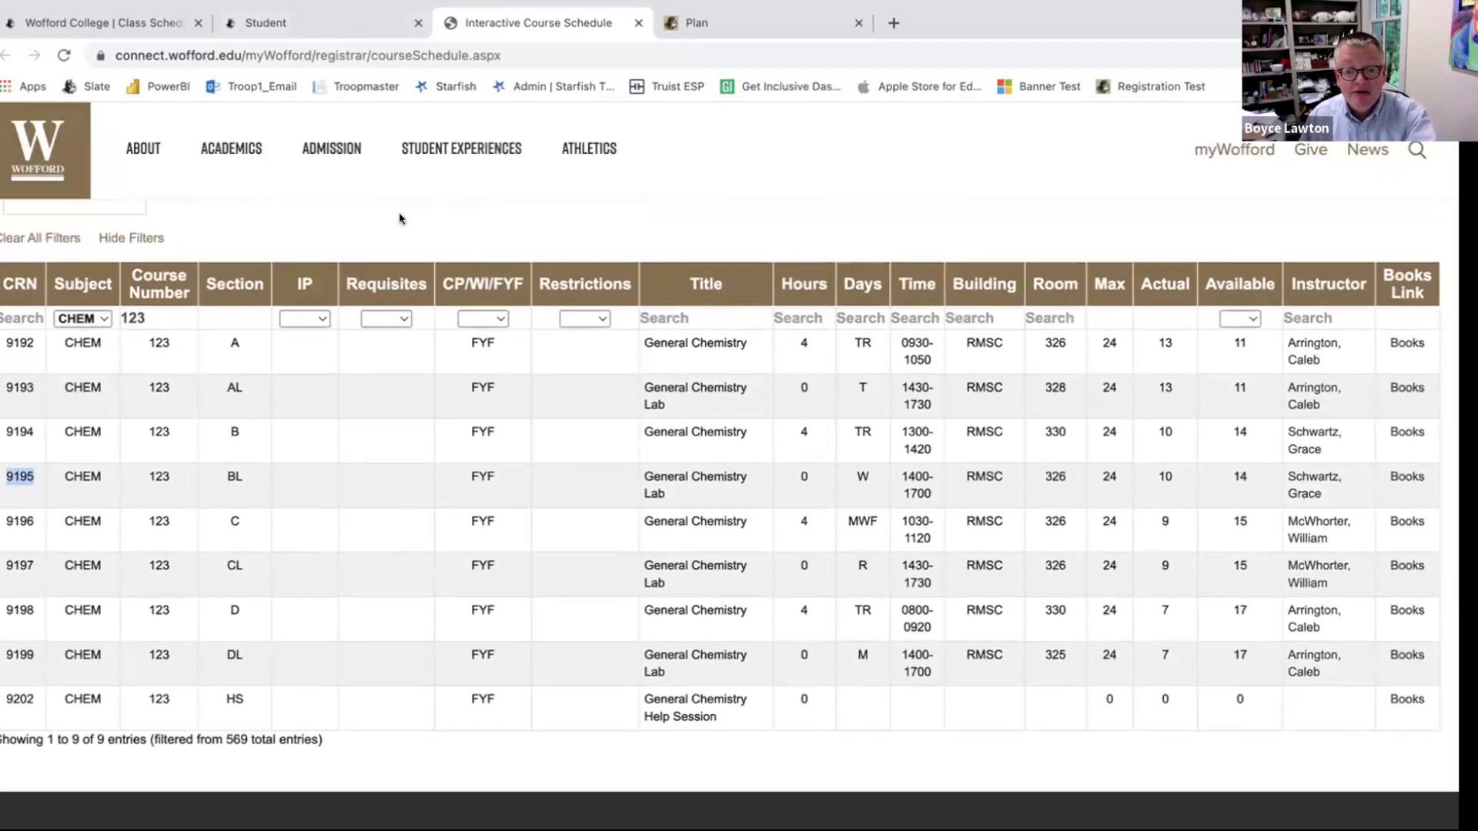
Back in the plan, close the class details and add the CHEM 123 lecture CRN 9194 and lab CRN 9195
click(722, 31)
click(969, 659)
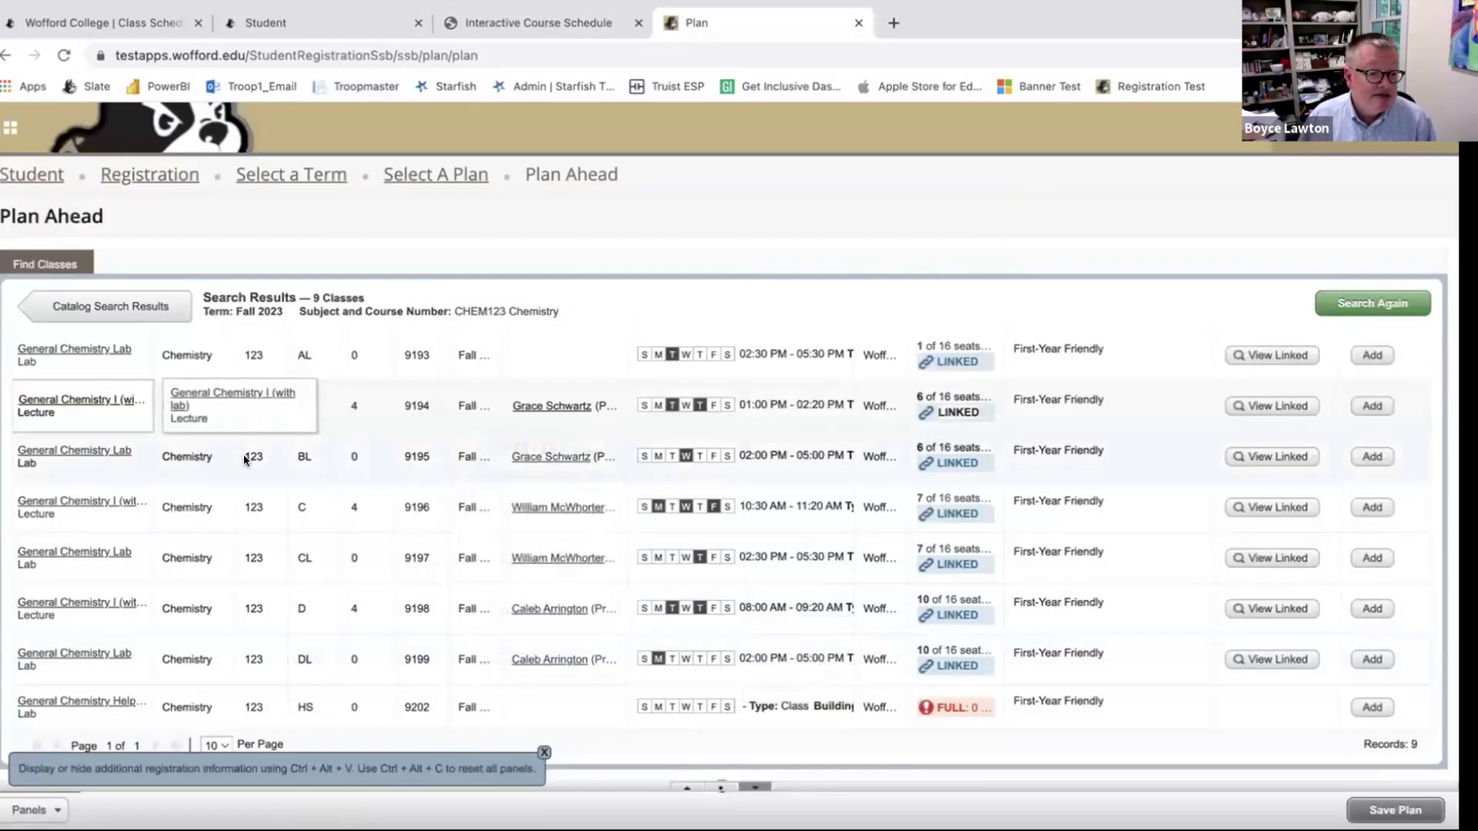
click(1367, 404)
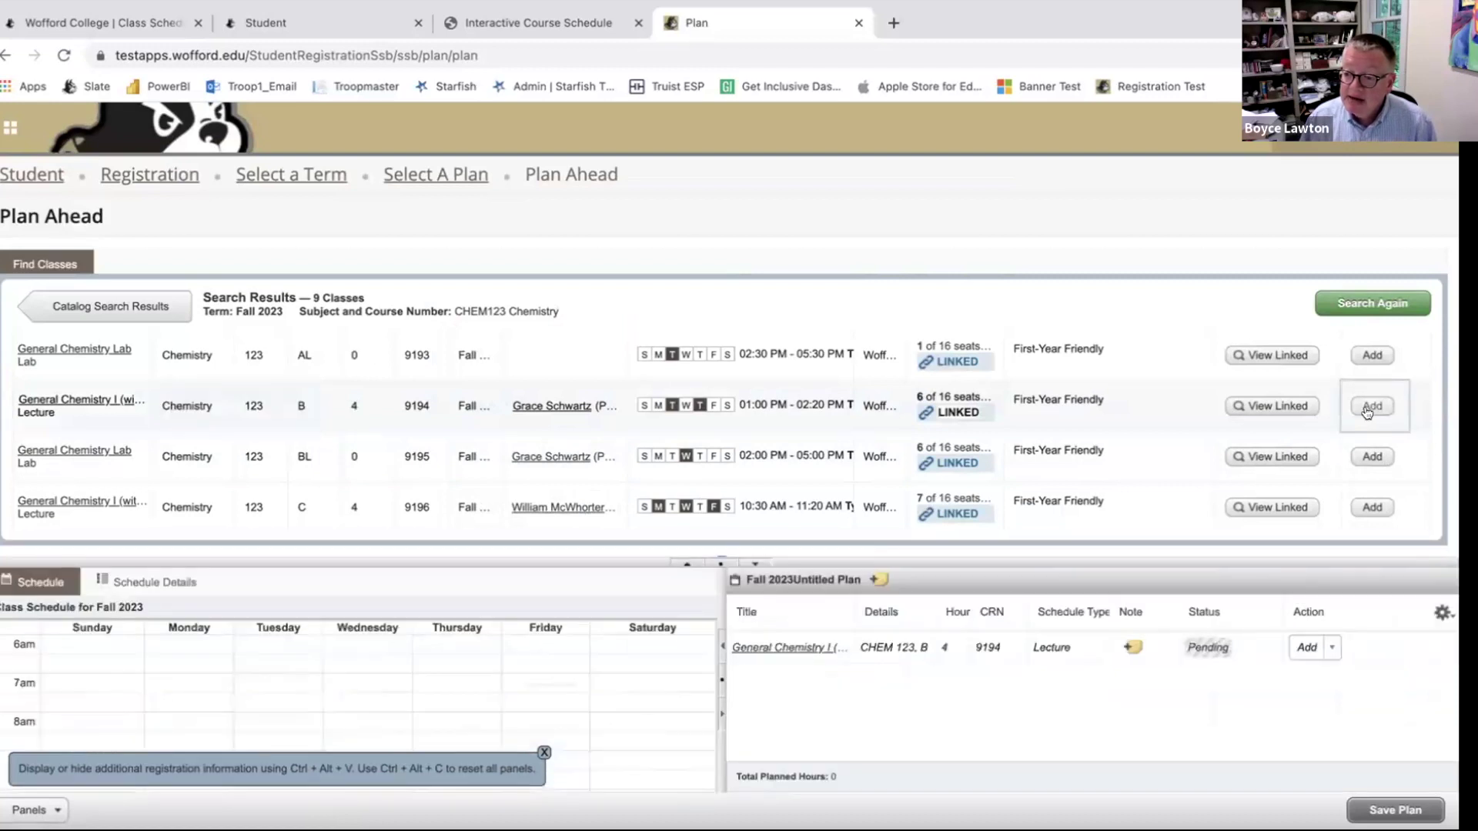
click(1368, 457)
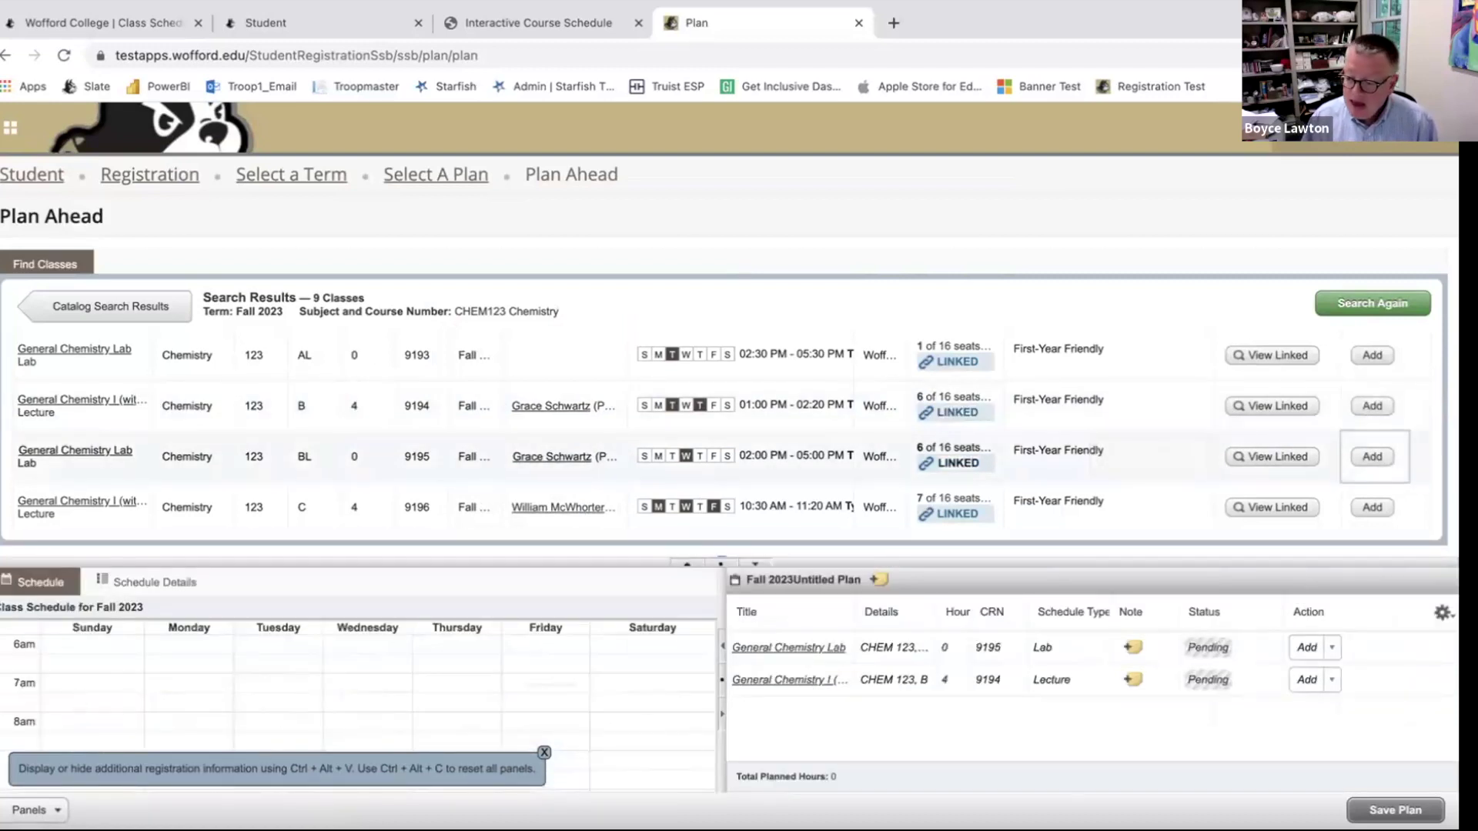
Save the plan under the name Fall 2023
click(1394, 810)
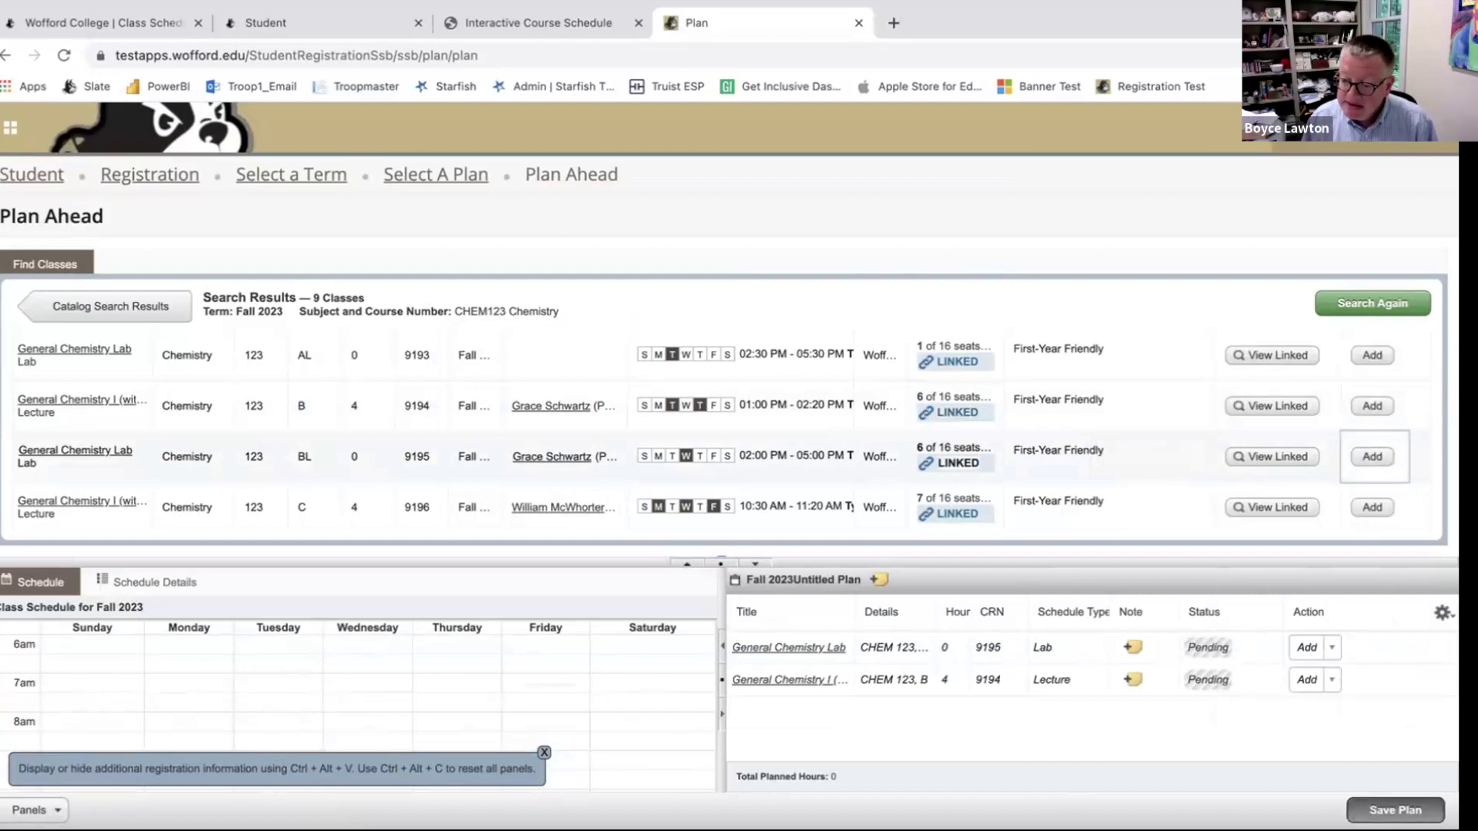
text(Fall 2023)
click(830, 385)
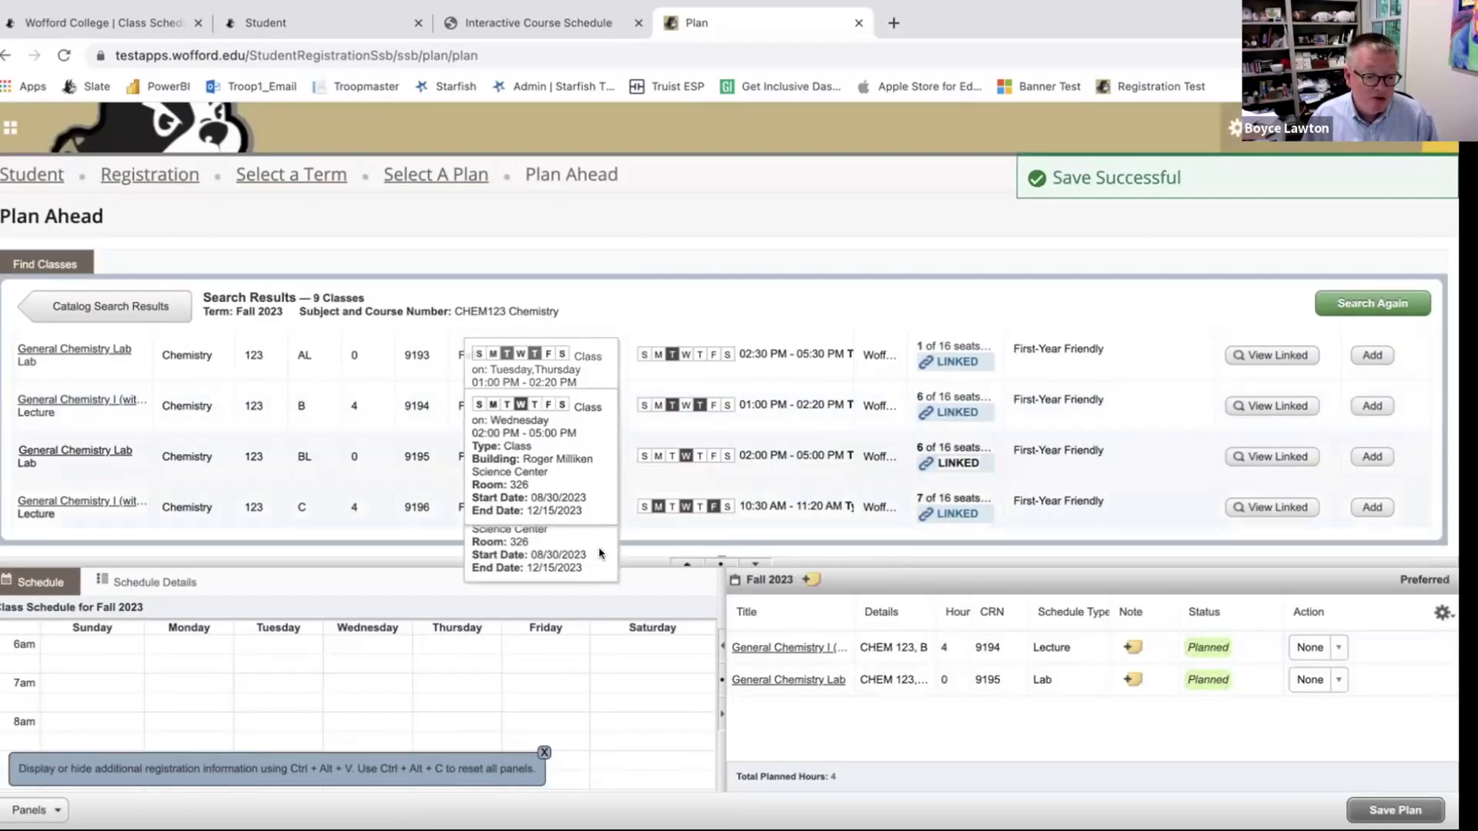
Start a new class search and replace the Chemistry subject with Liberal Arts Studies
click(138, 310)
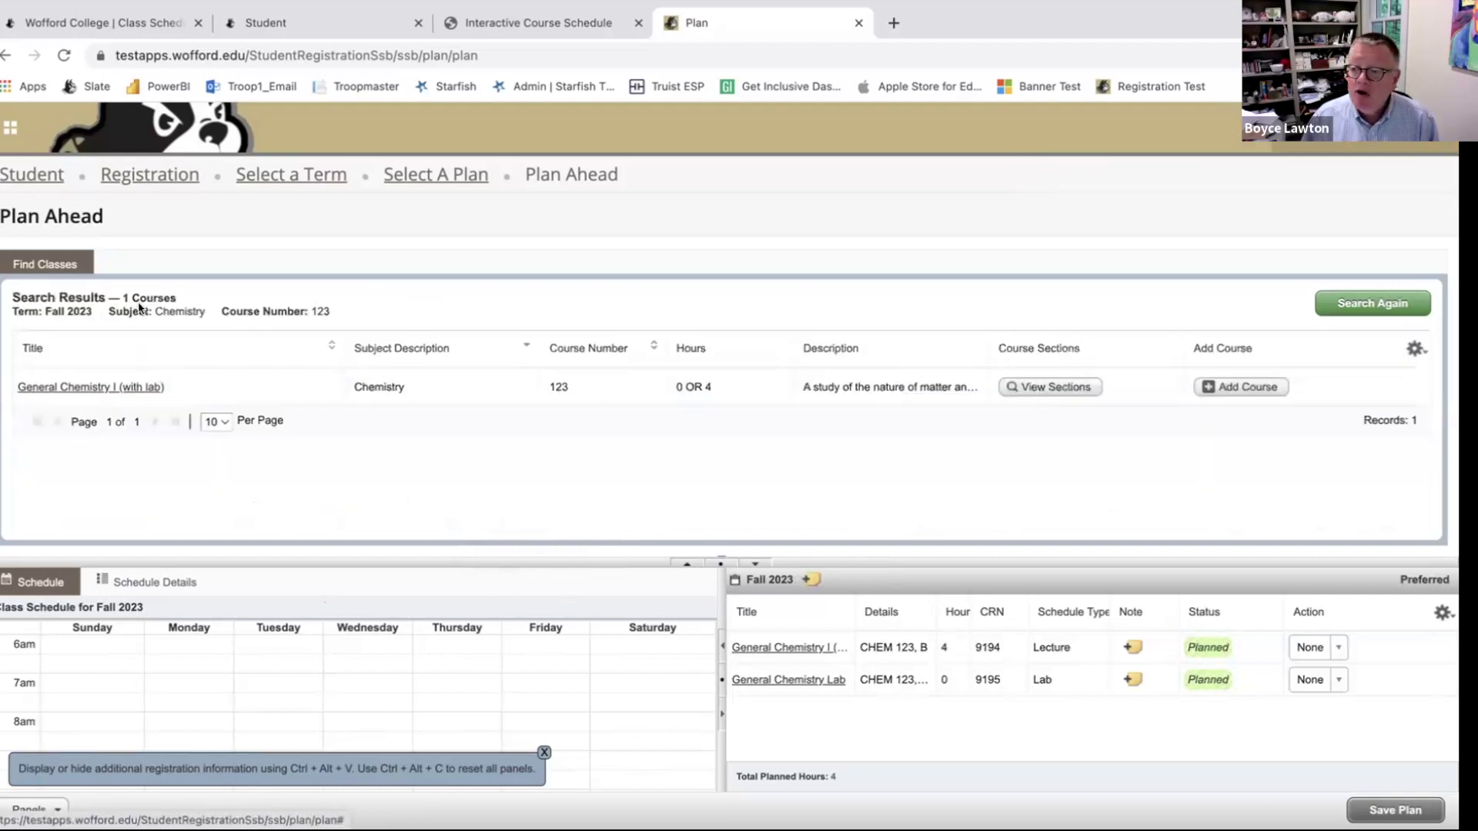
click(1343, 300)
click(357, 373)
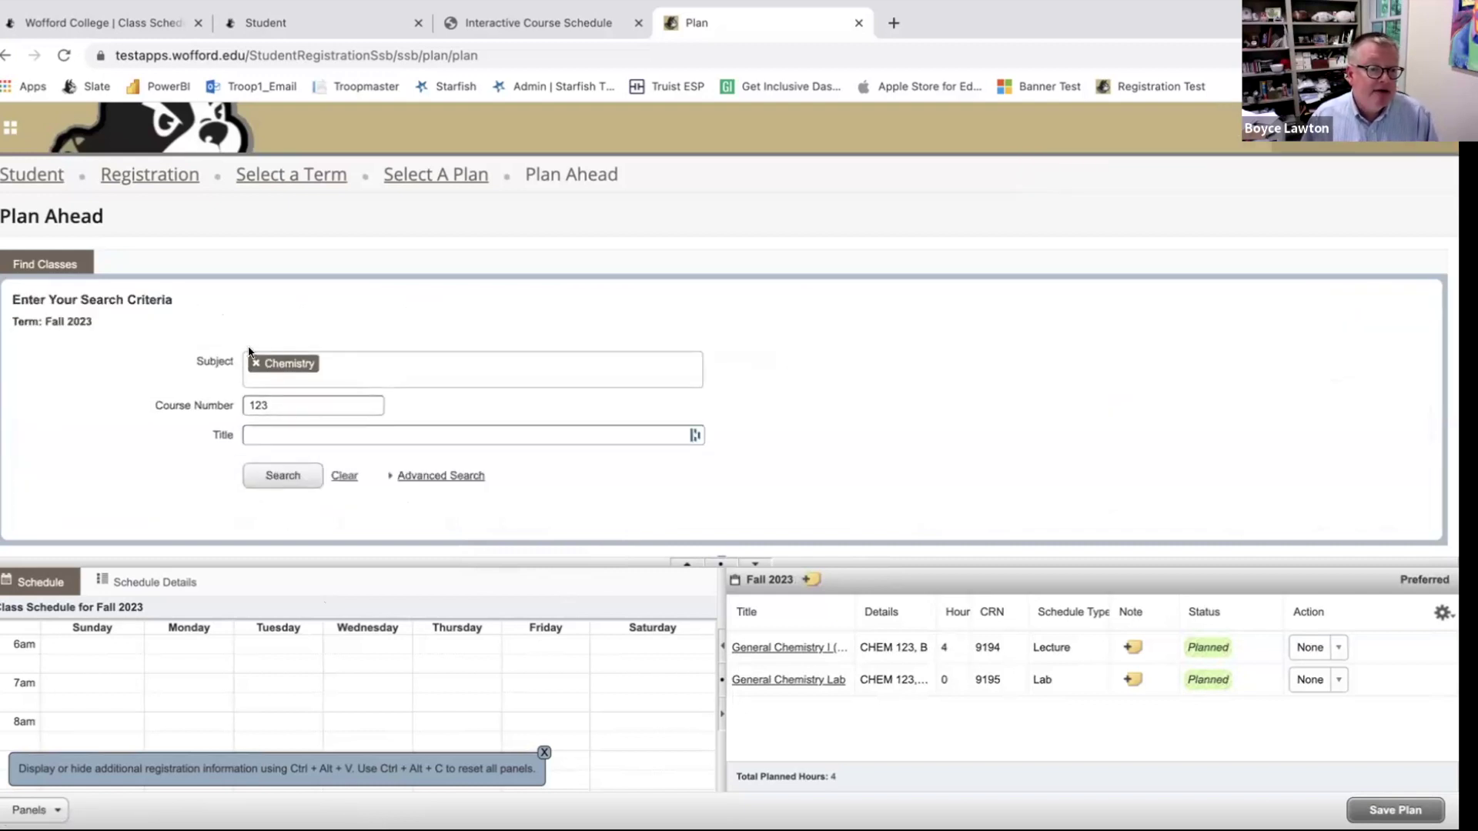
key(BackSpace)
key(BackSpace)
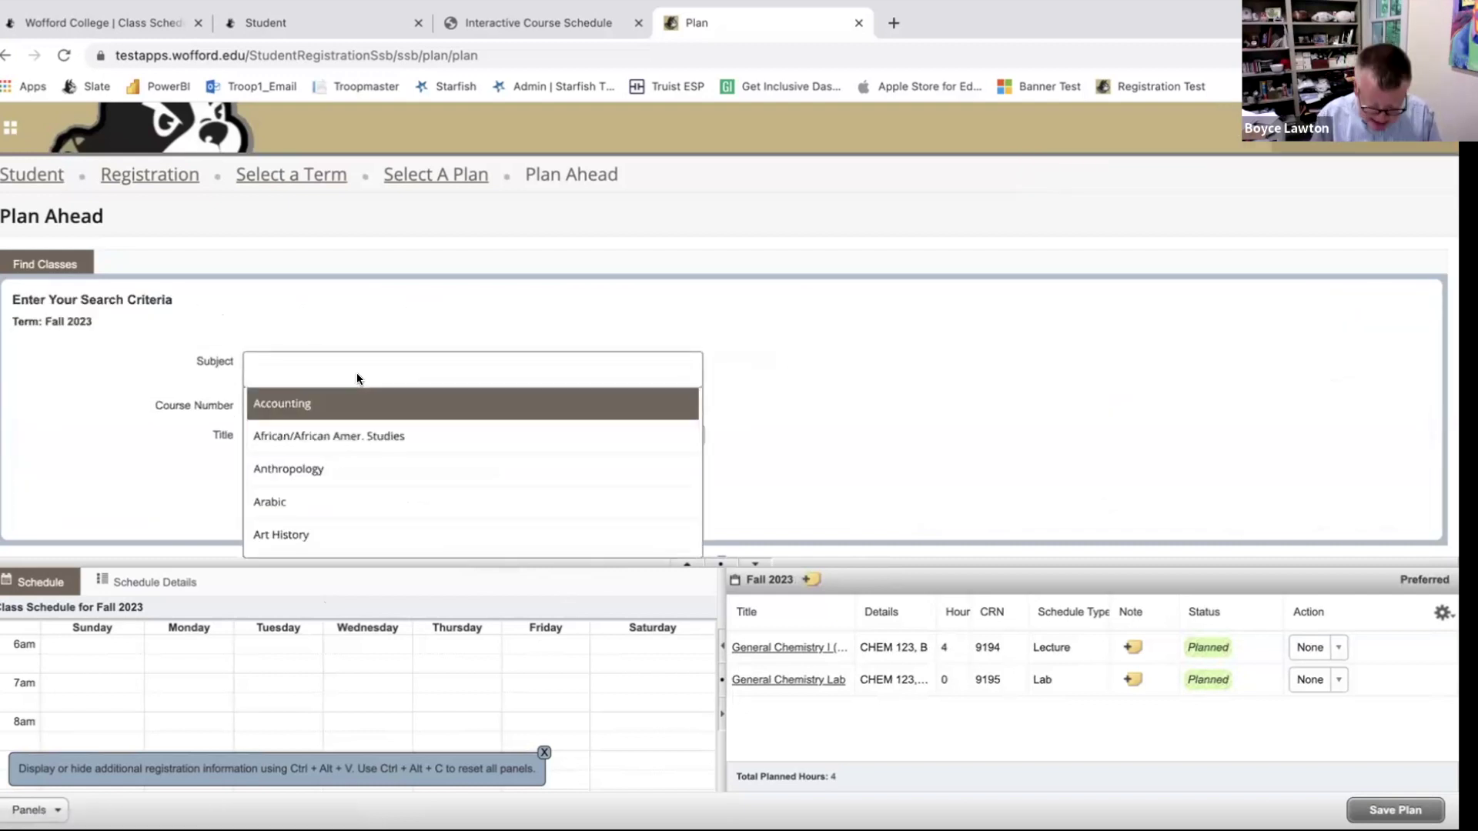
text(LIBA)
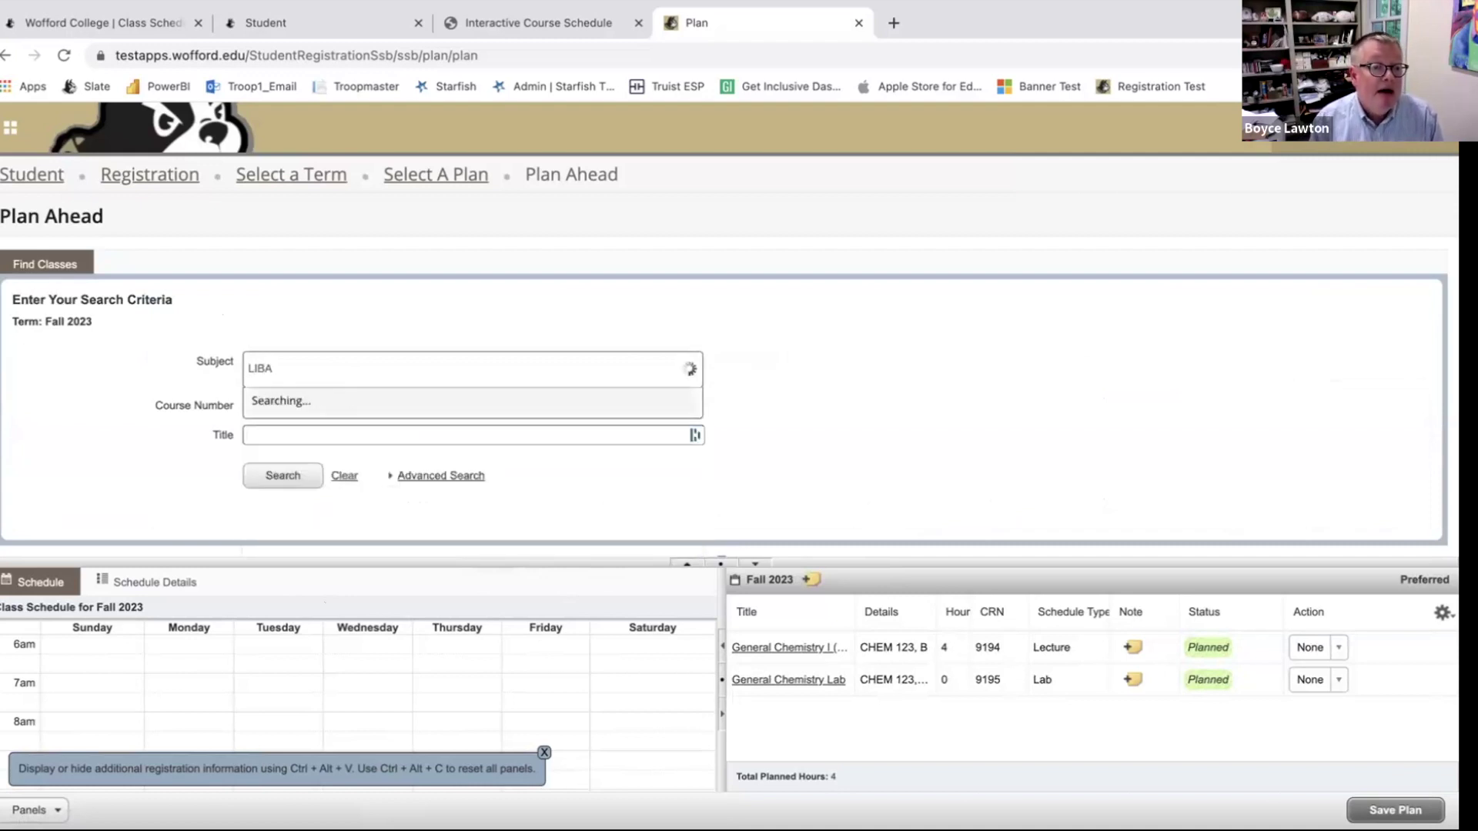
click(308, 402)
Set the course number to 101, run the search, and view the sections of the Liberal Arts Studies course
click(304, 405)
text(123)
key(BackSpace)
key(BackSpace)
key(BackSpace)
text(101)
click(276, 437)
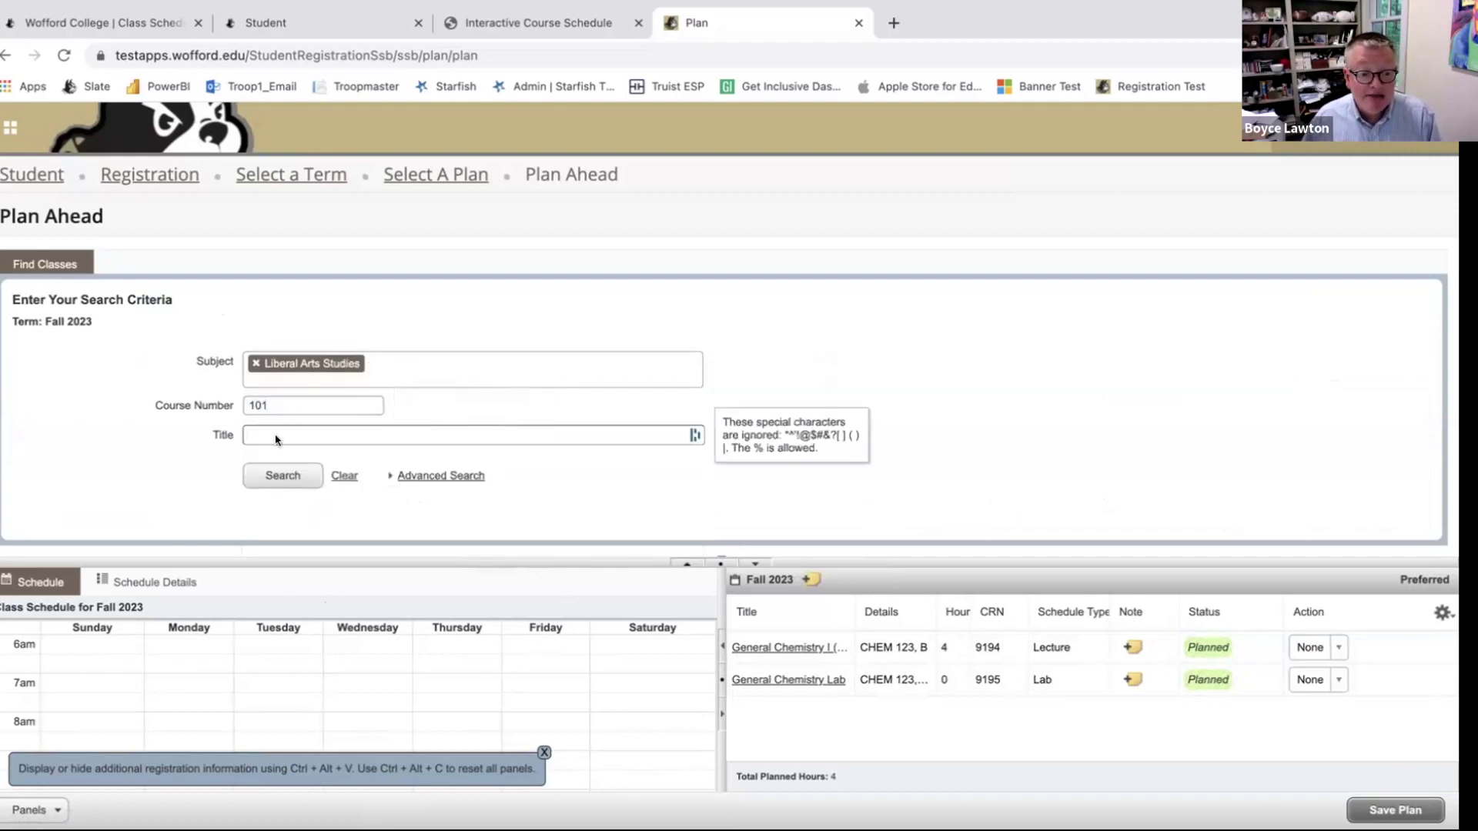
click(275, 482)
click(1041, 393)
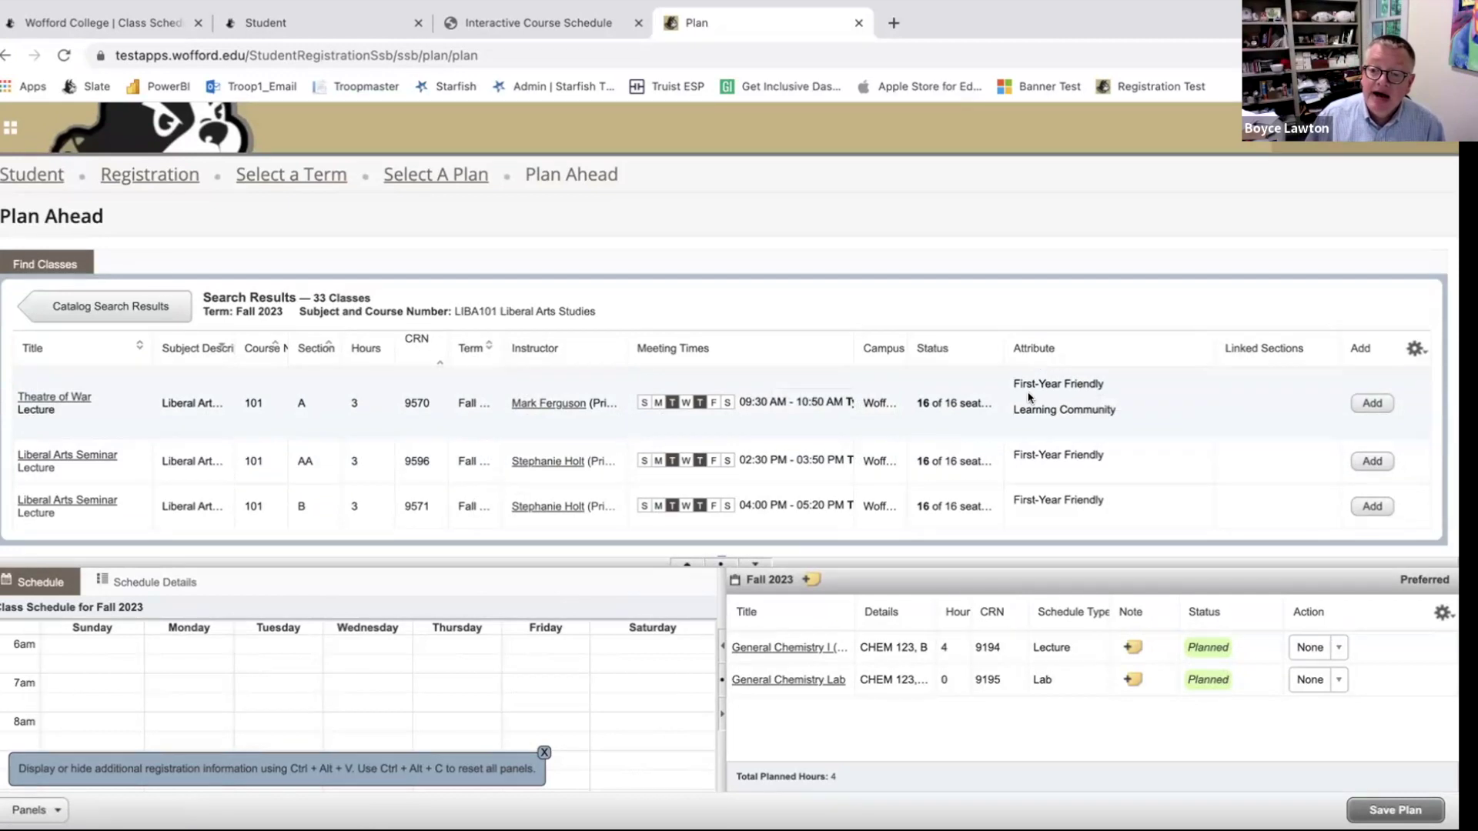
Highlight the Learning Community attribute of Theatre of War (CRN 9570), then check the restrictions and special approvals in its class details
drag(1024, 405, 1124, 412)
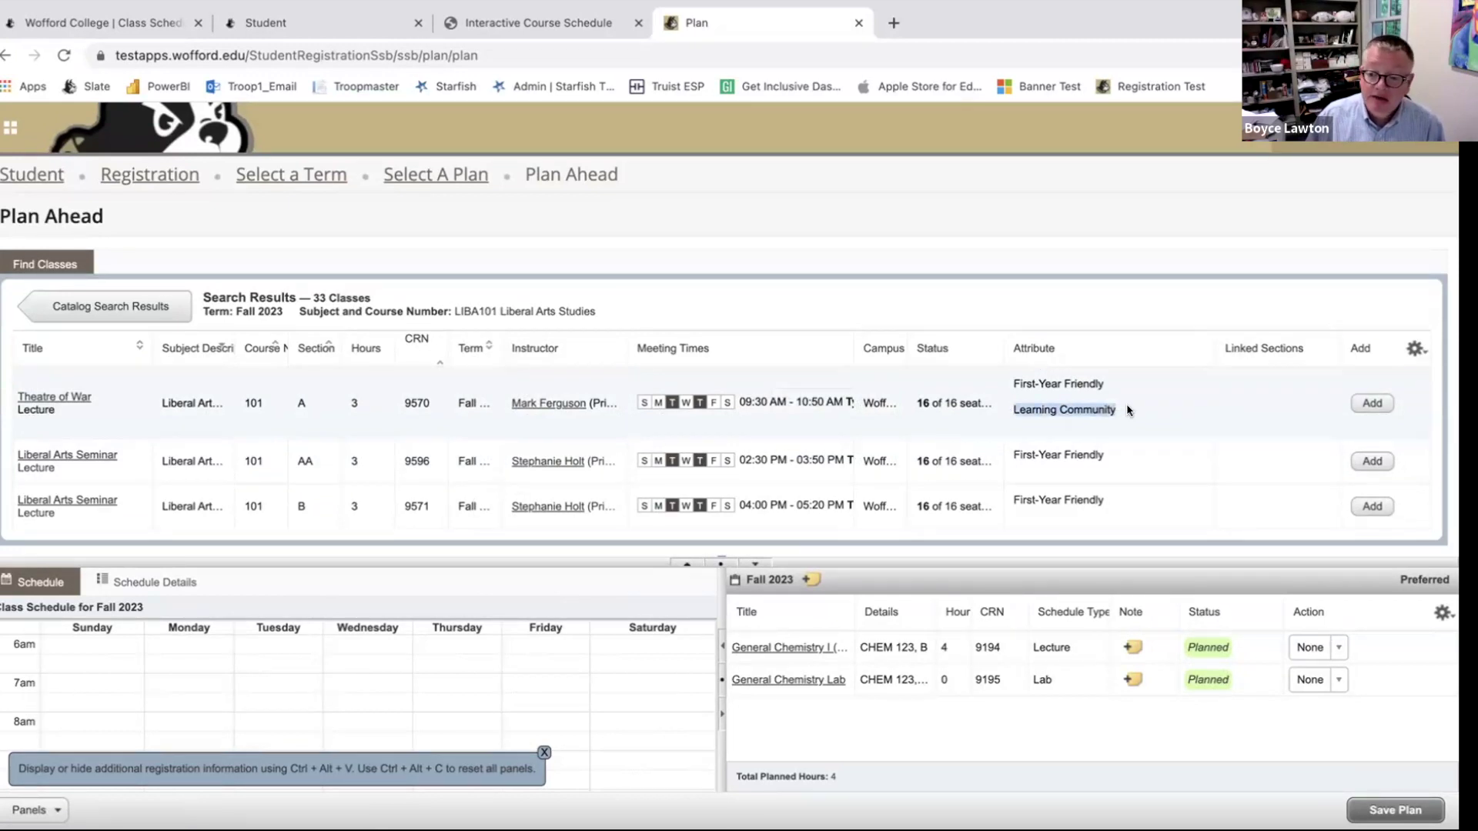
click(48, 397)
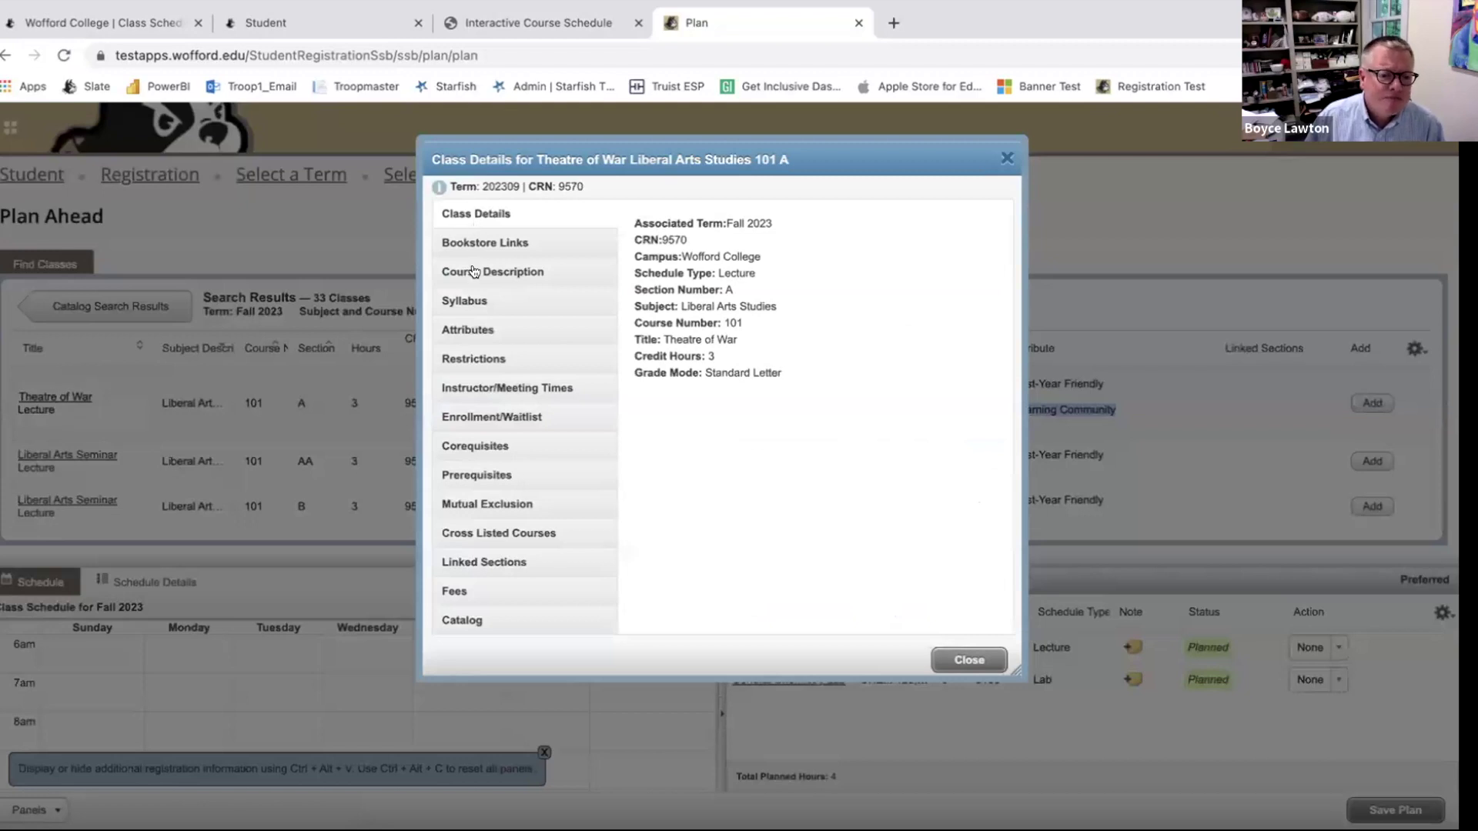
click(477, 357)
drag(655, 312, 755, 311)
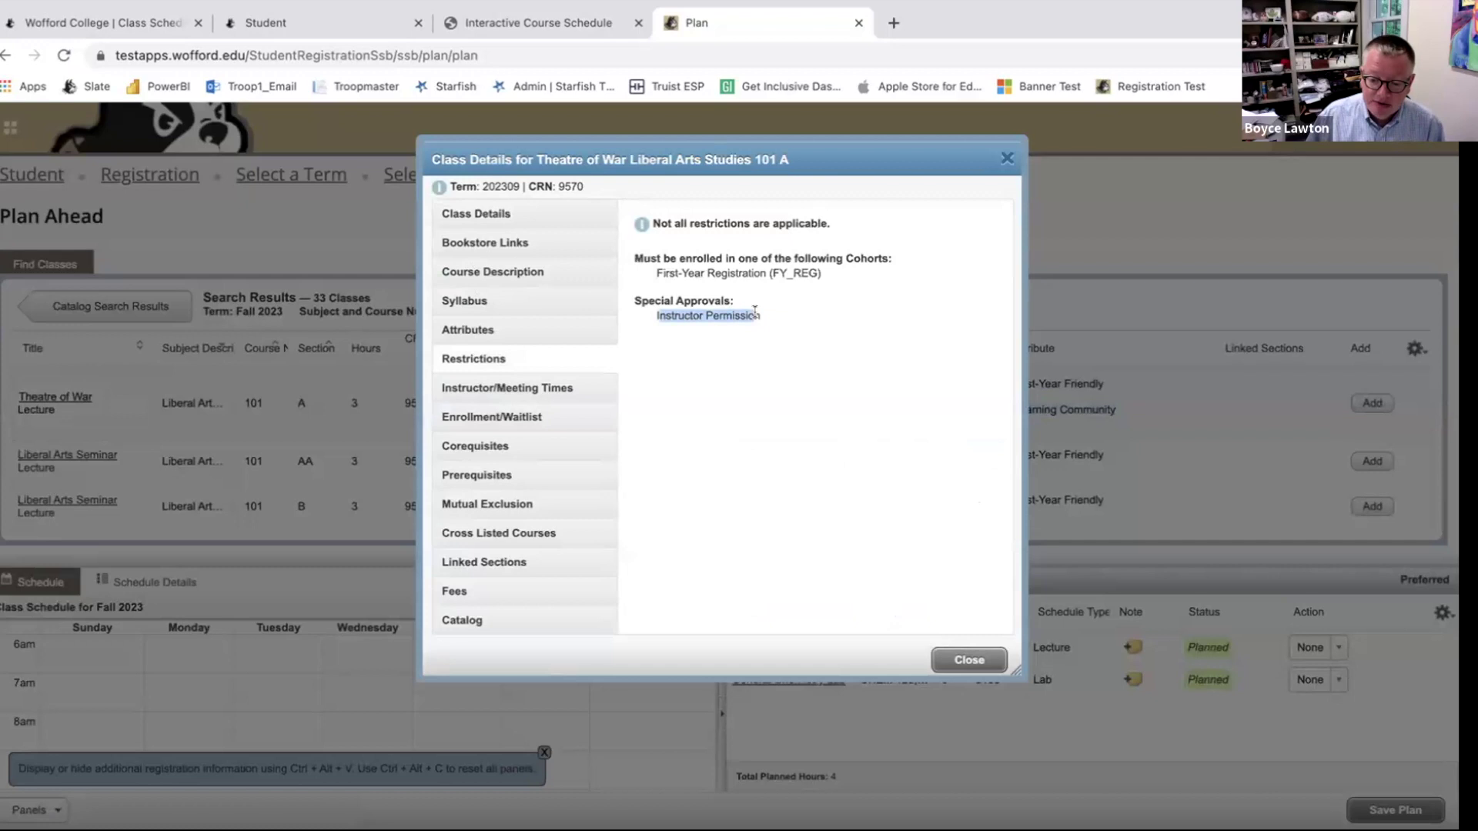
click(969, 659)
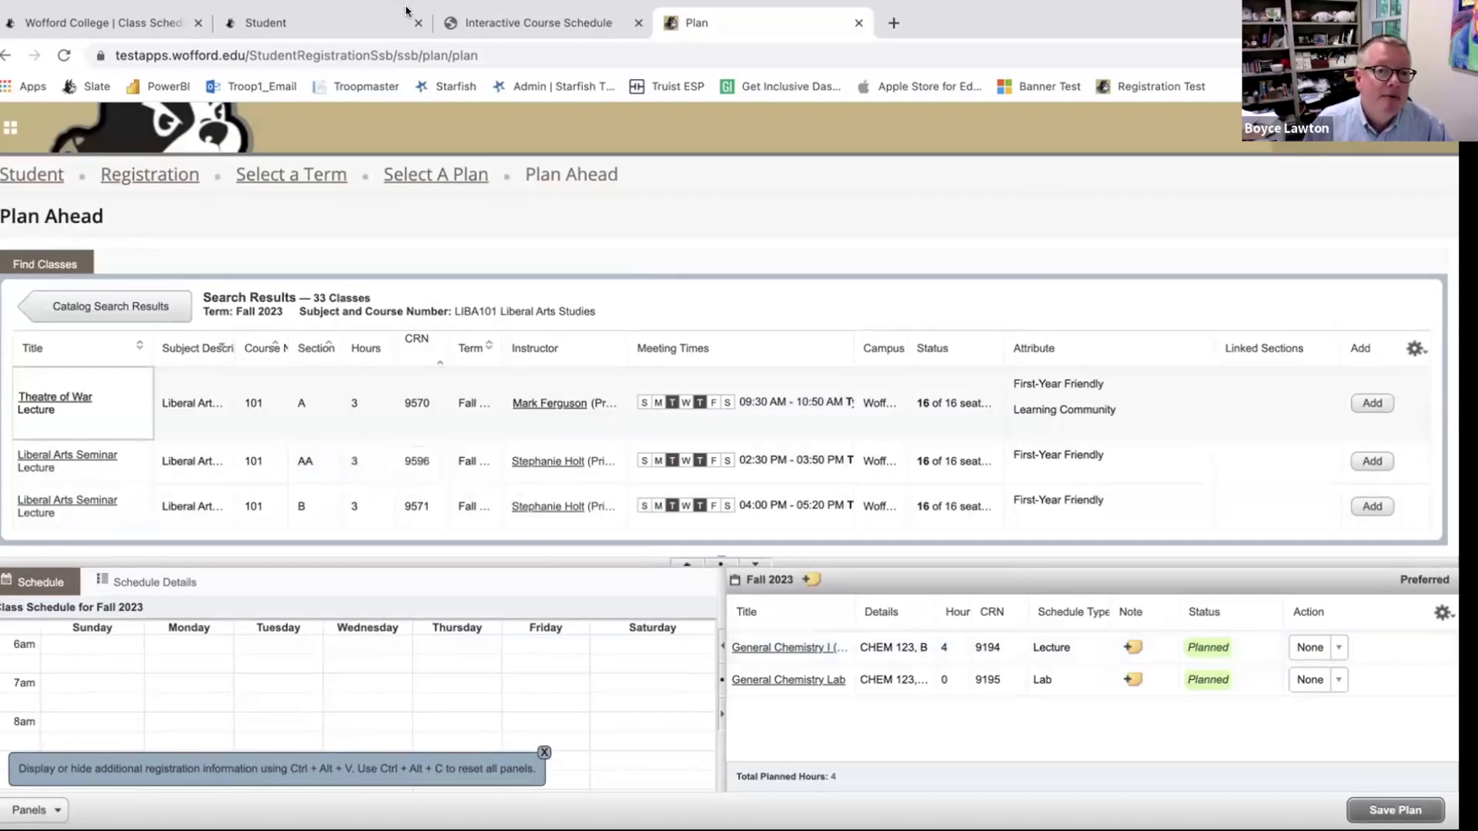
Filter the Interactive Course Schedule to subject LIBA and course number 101, and return to the plan
click(481, 31)
click(82, 318)
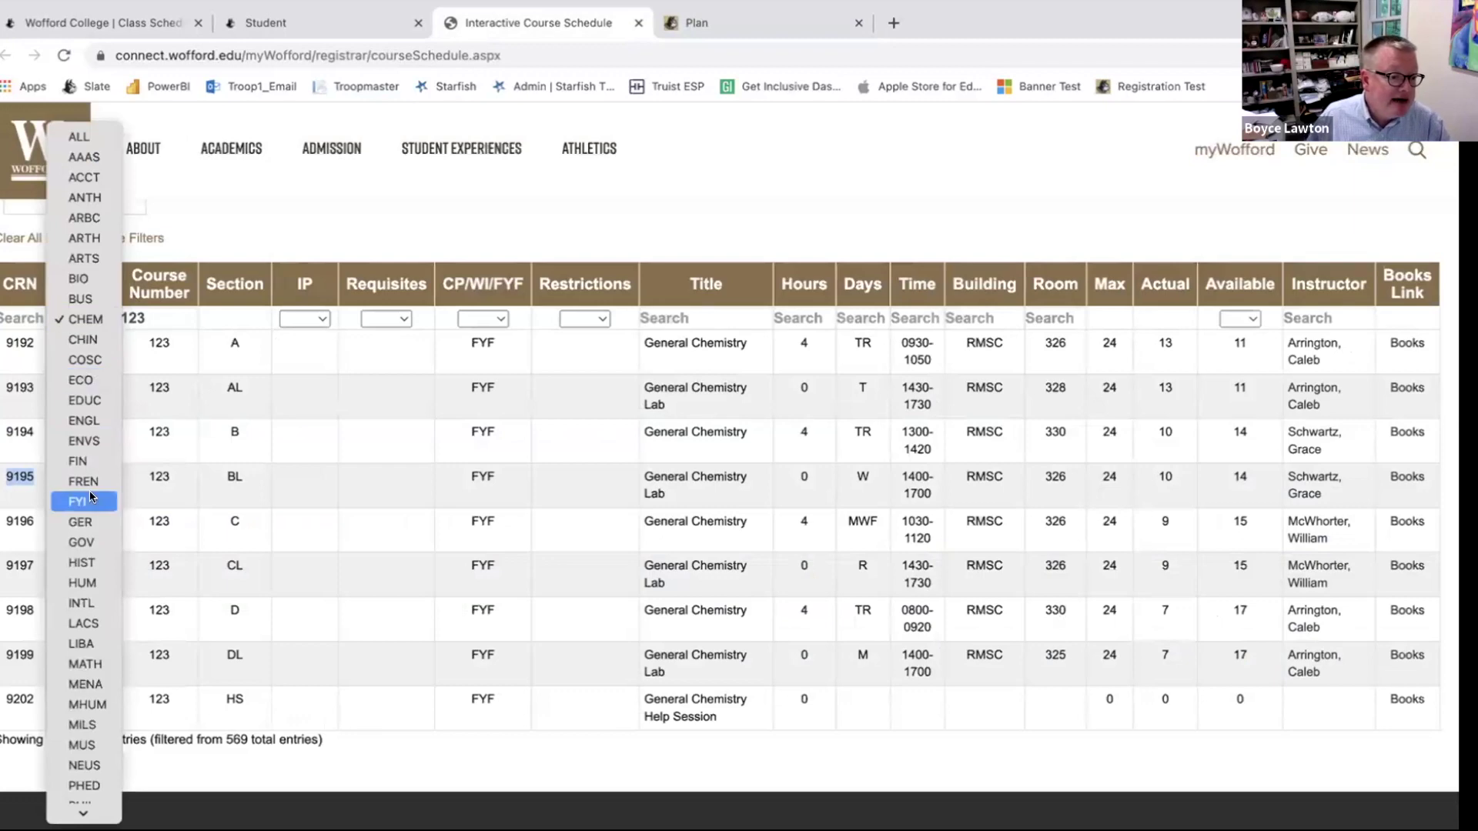
click(89, 644)
key(Tab)
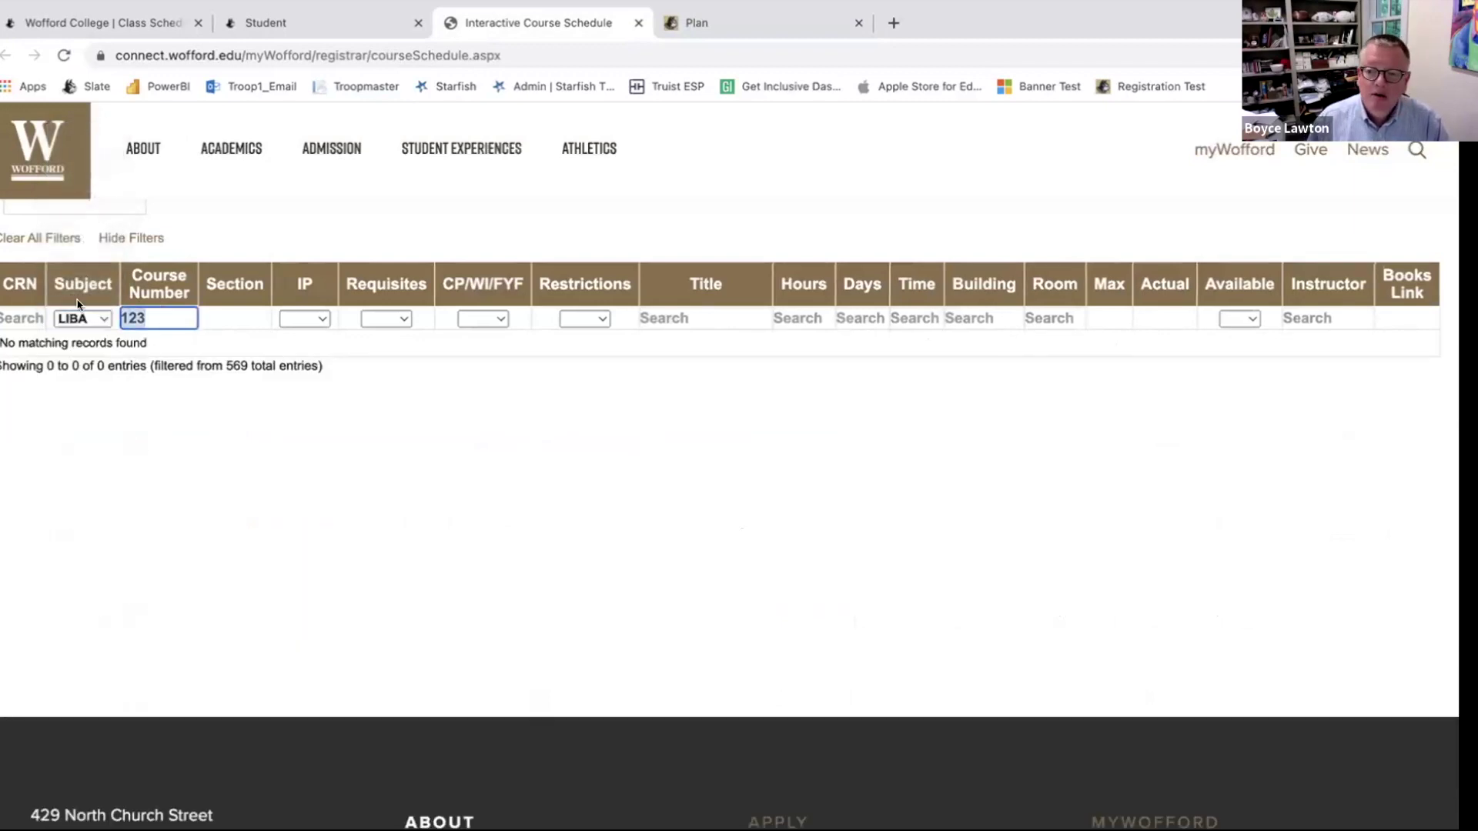
text(101)
click(361, 375)
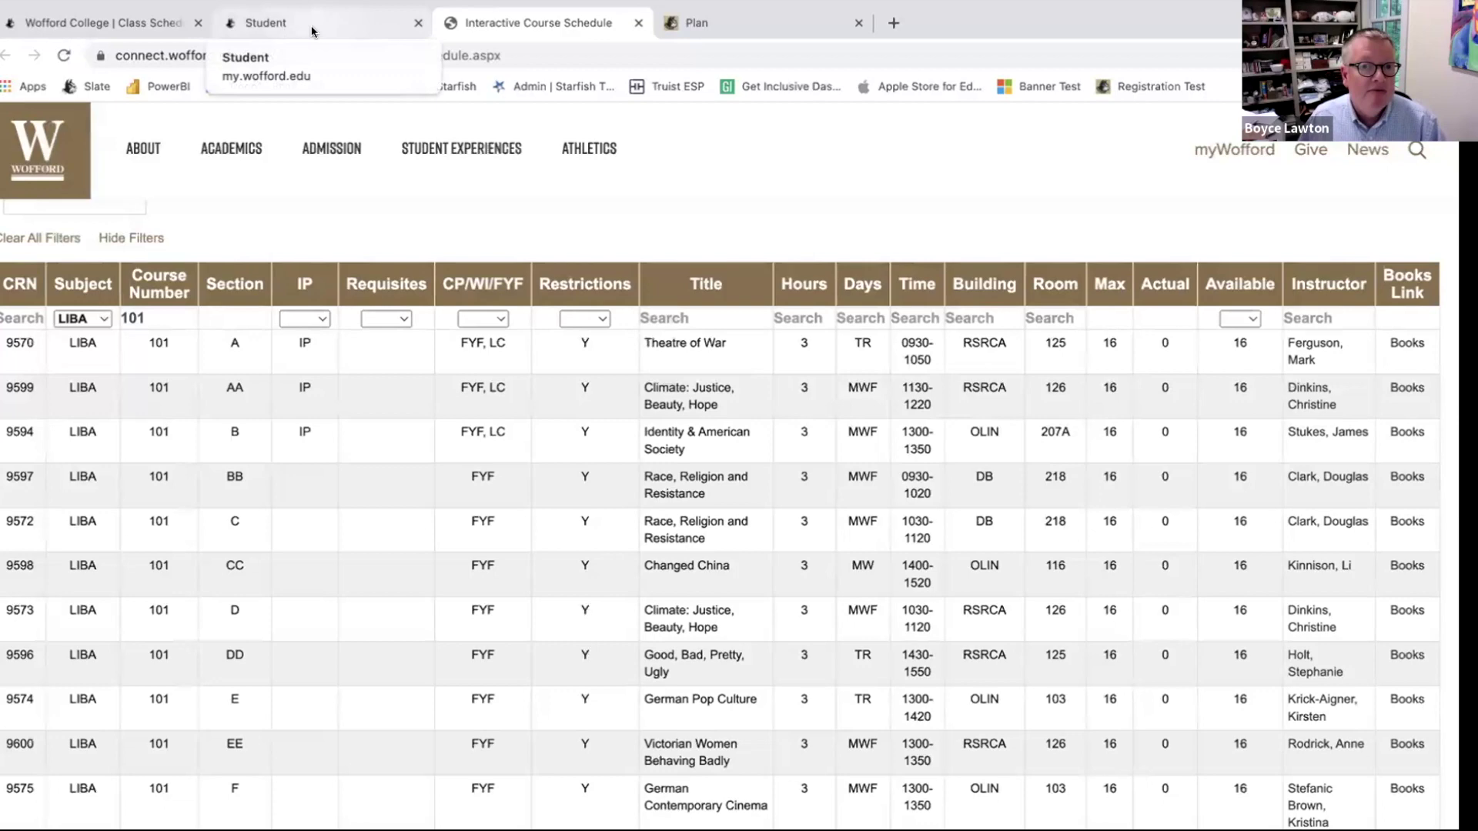
click(697, 23)
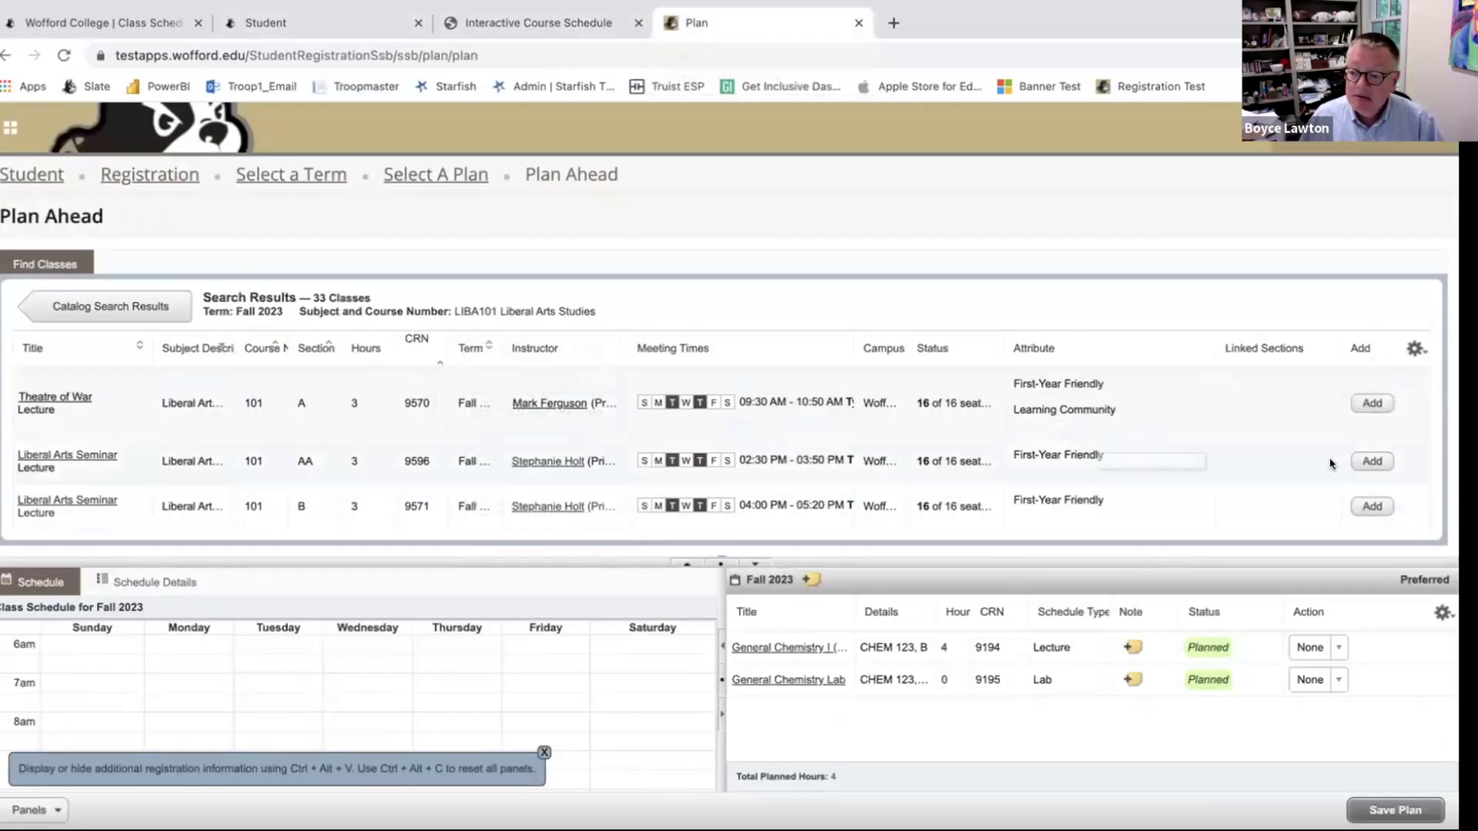
Add the Liberal Arts Seminar section LIBA 101 AA (CRN 9596) to the Fall 2023 plan and save the plan
click(1356, 462)
click(1395, 809)
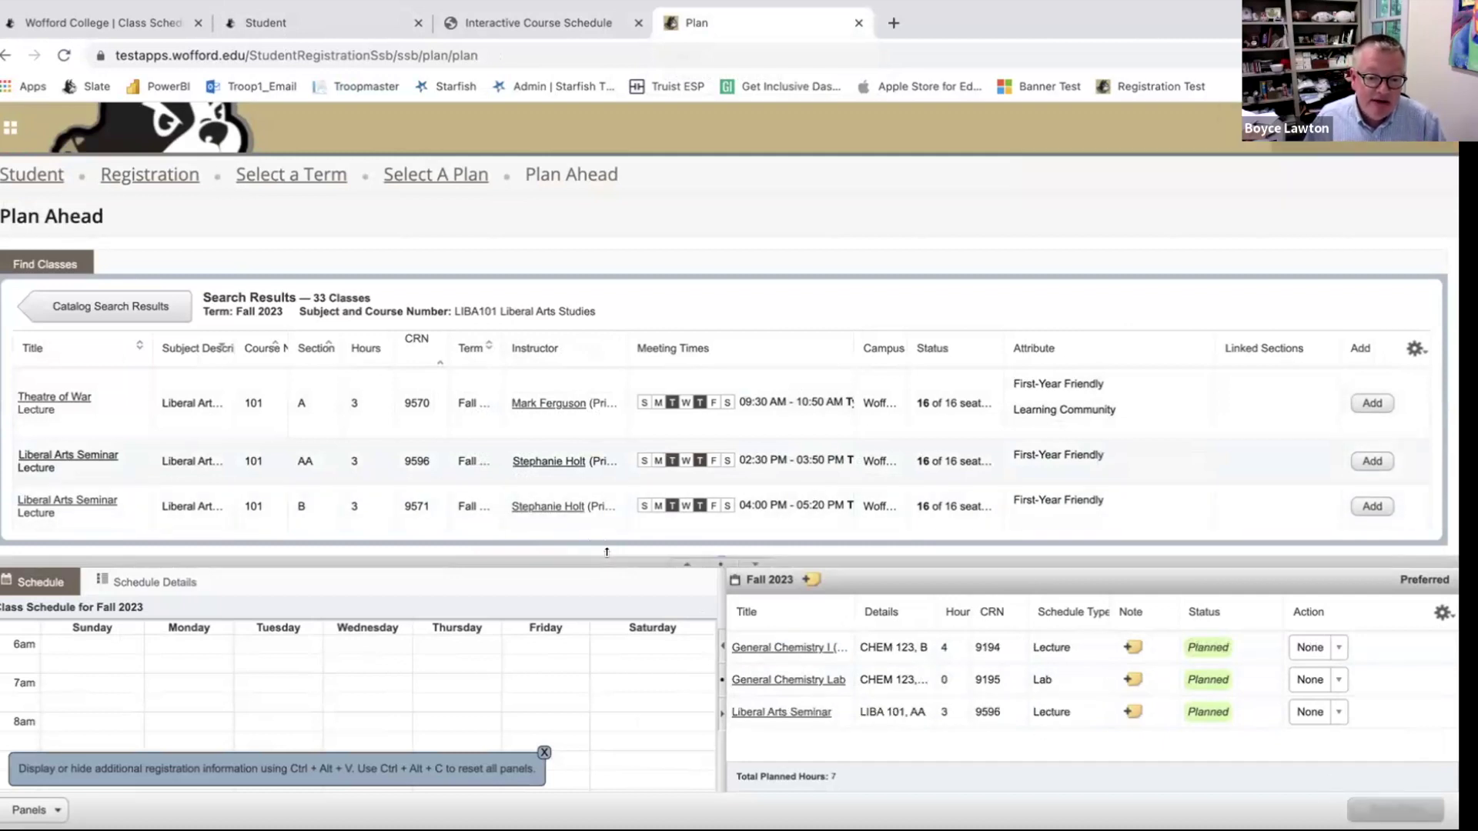
Enlarge the weekly class schedule over the search results and review the afternoon times of the planned CHEM 123 and LIBA 101 classes
click(687, 563)
scroll(518, 528, down, 3)
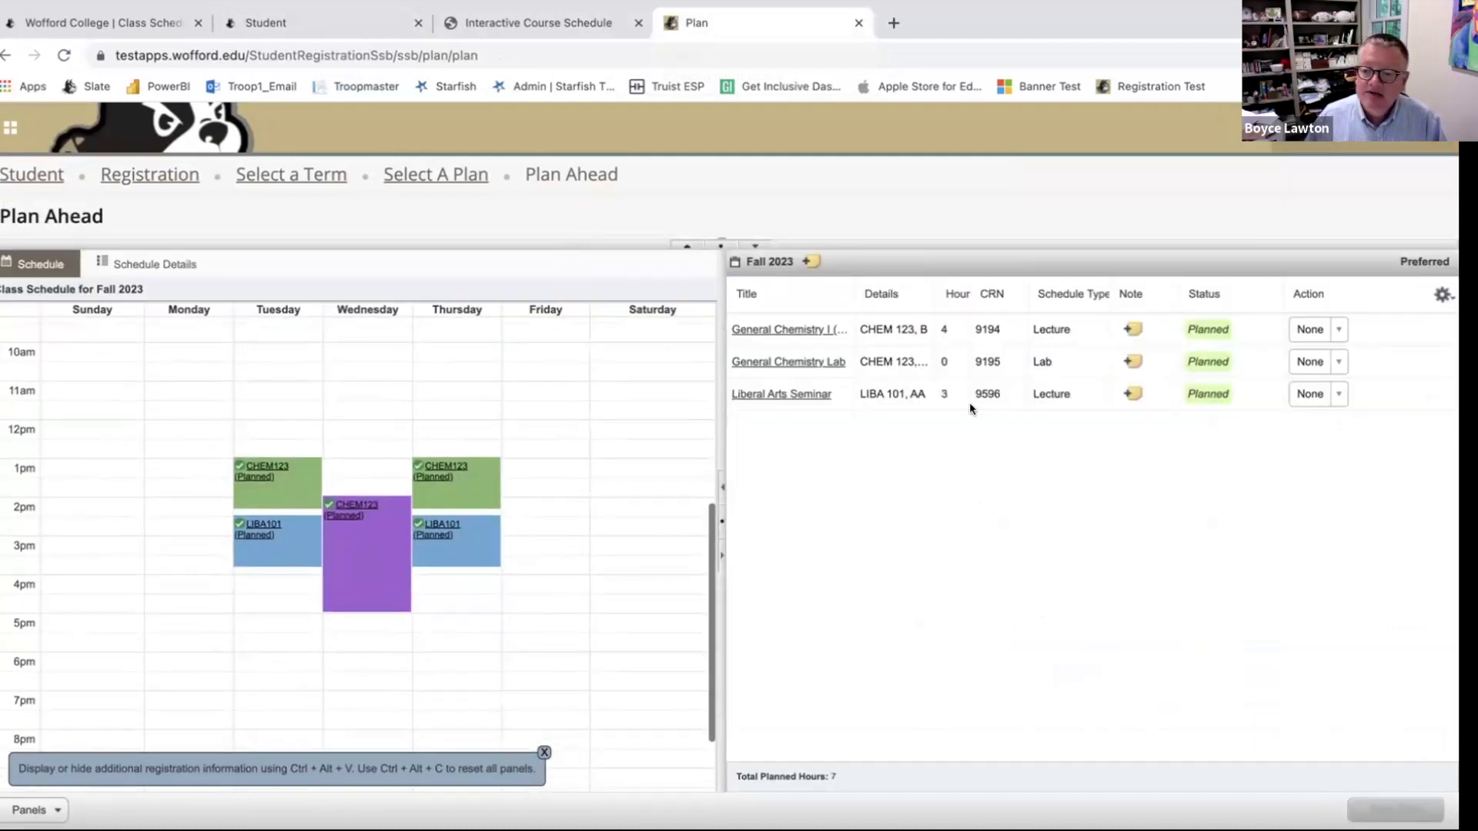
drag(479, 545, 237, 565)
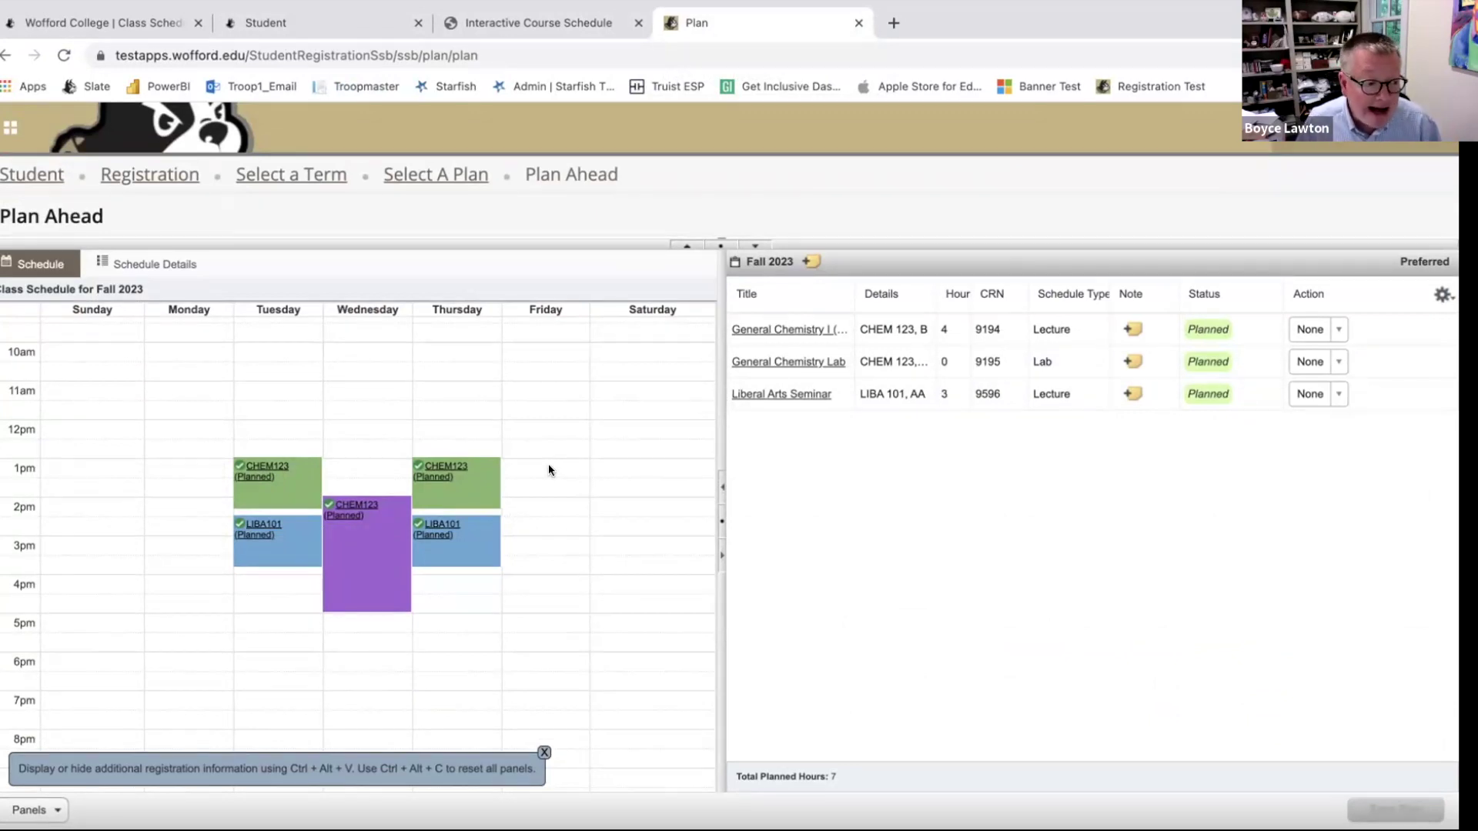
scroll(549, 467, down, 2)
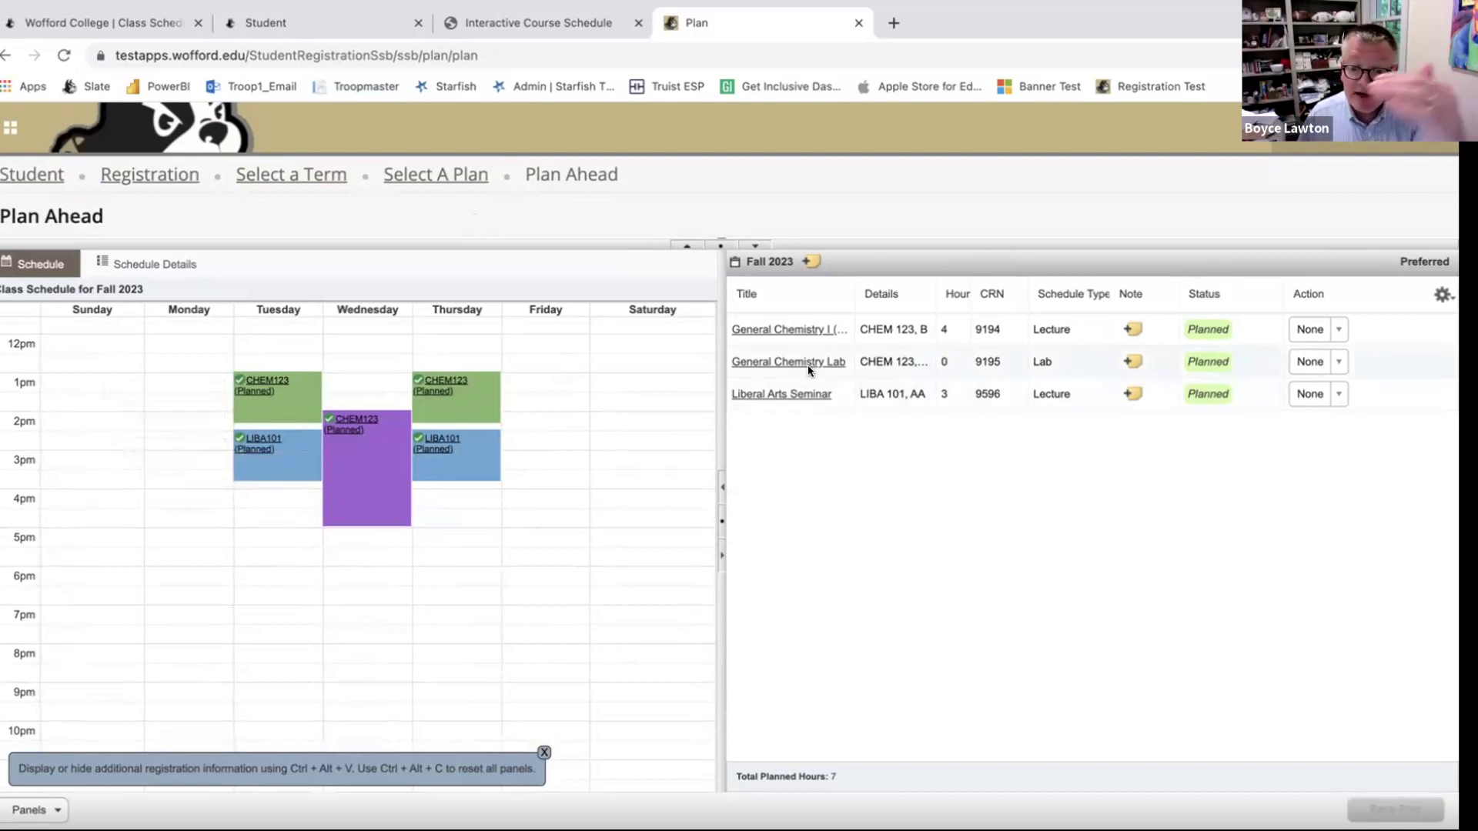
Switch to the myWofford portal, open its FYI page, and look over the Student Checklist and New Student Guide
click(304, 25)
mouse_move(34, 352)
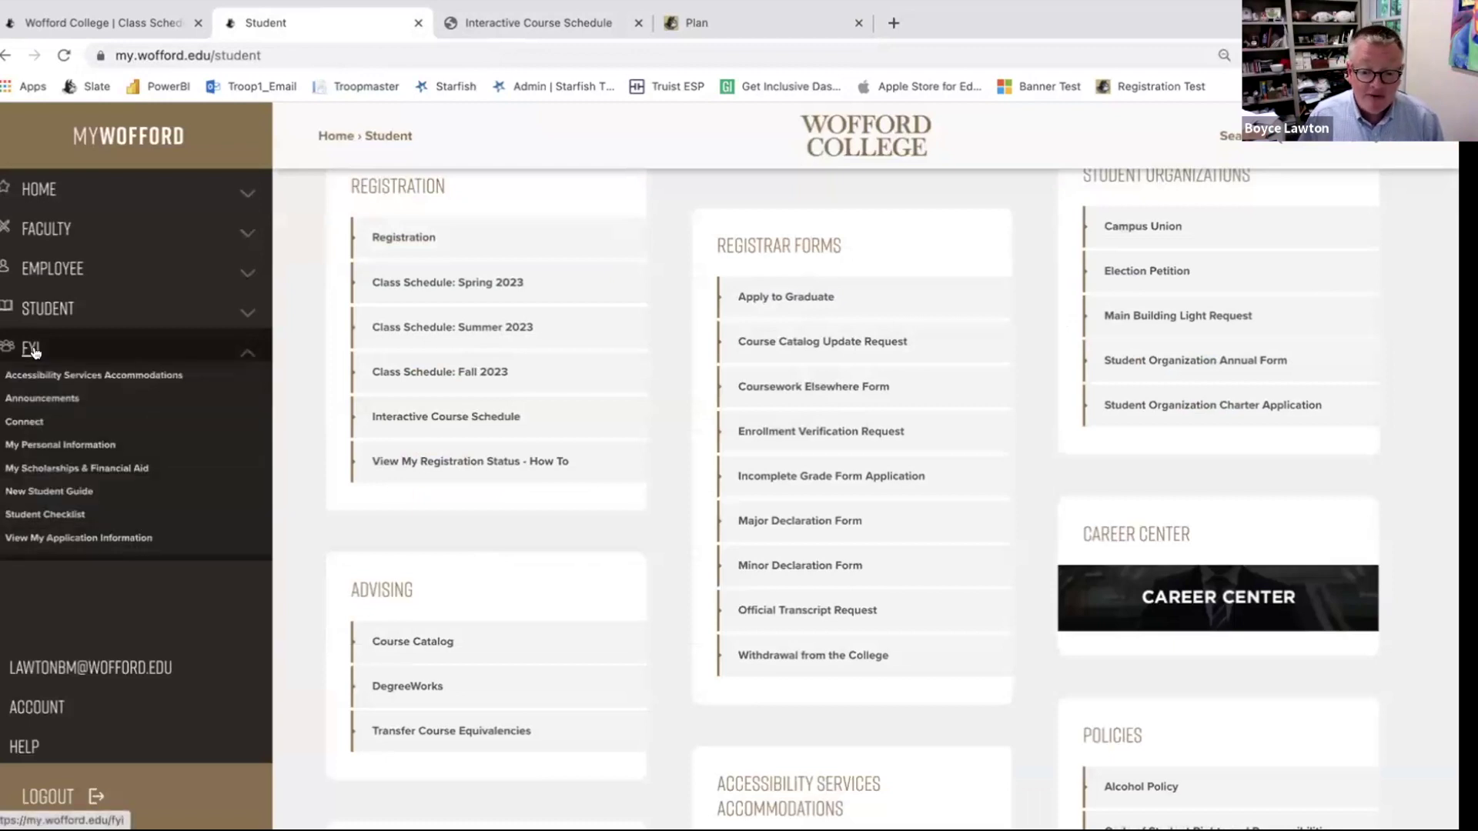
click(19, 350)
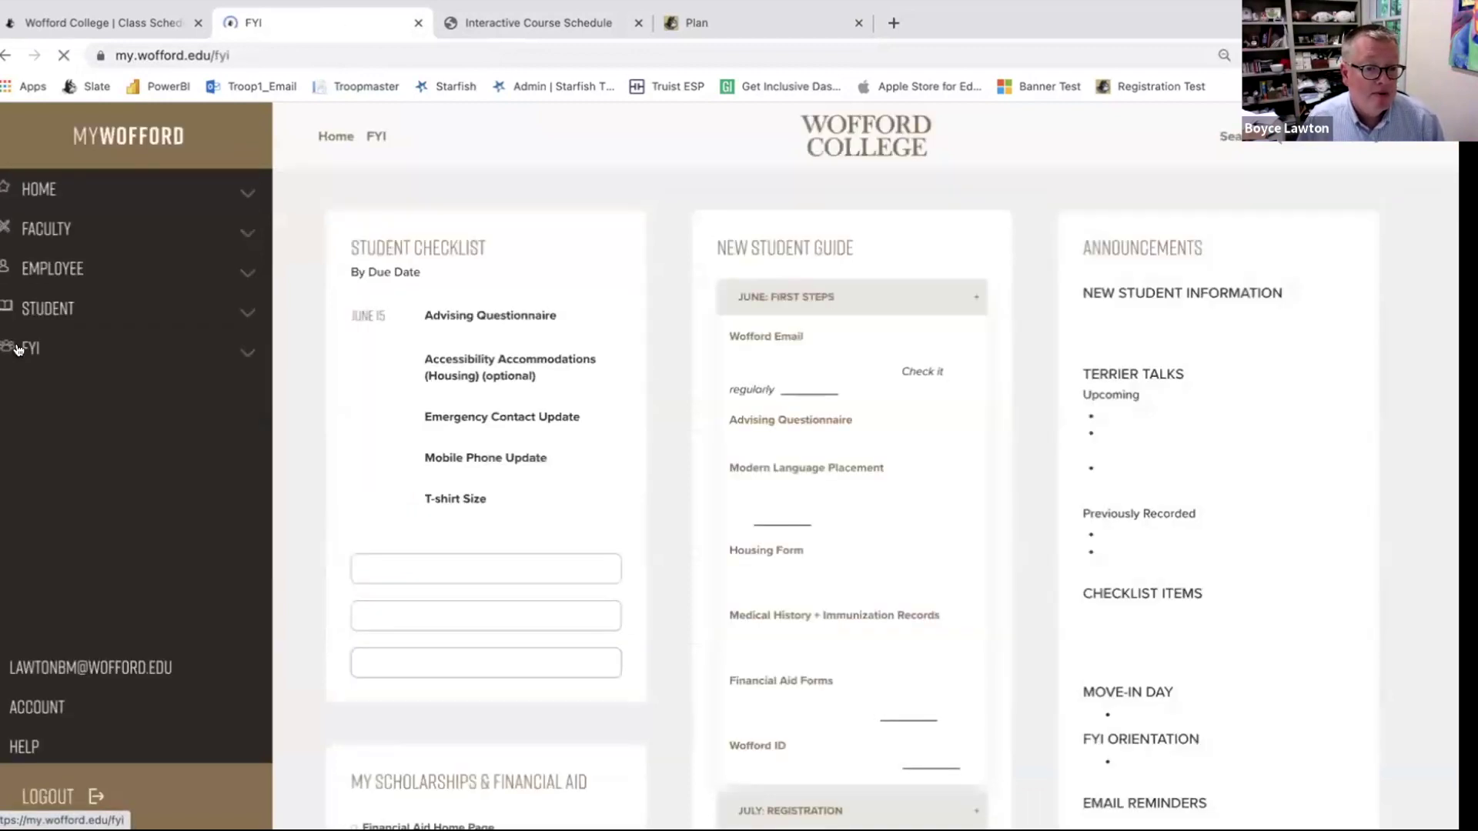
scroll(689, 541, down, 1)
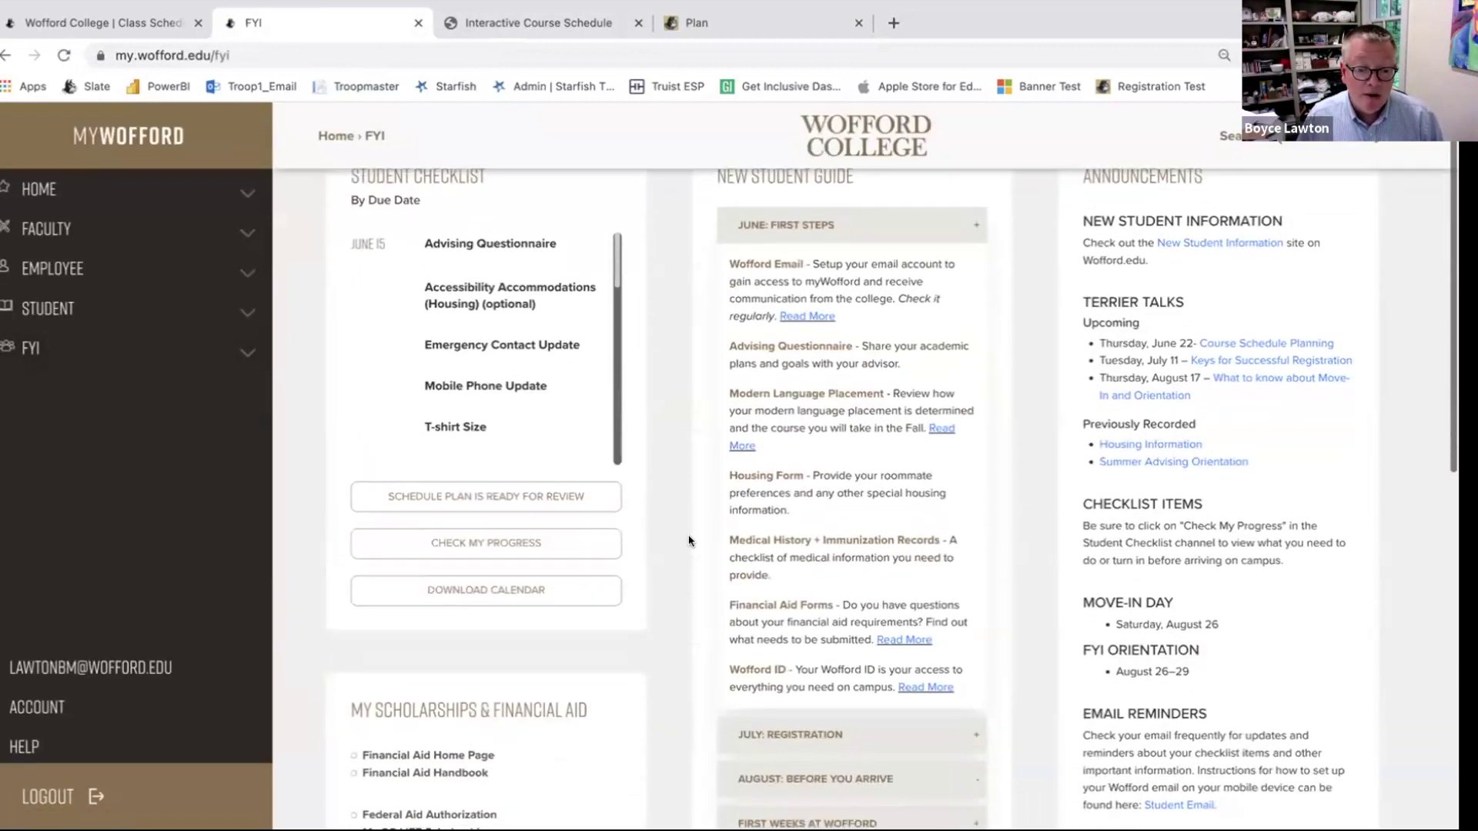
scroll(687, 539, up, 1)
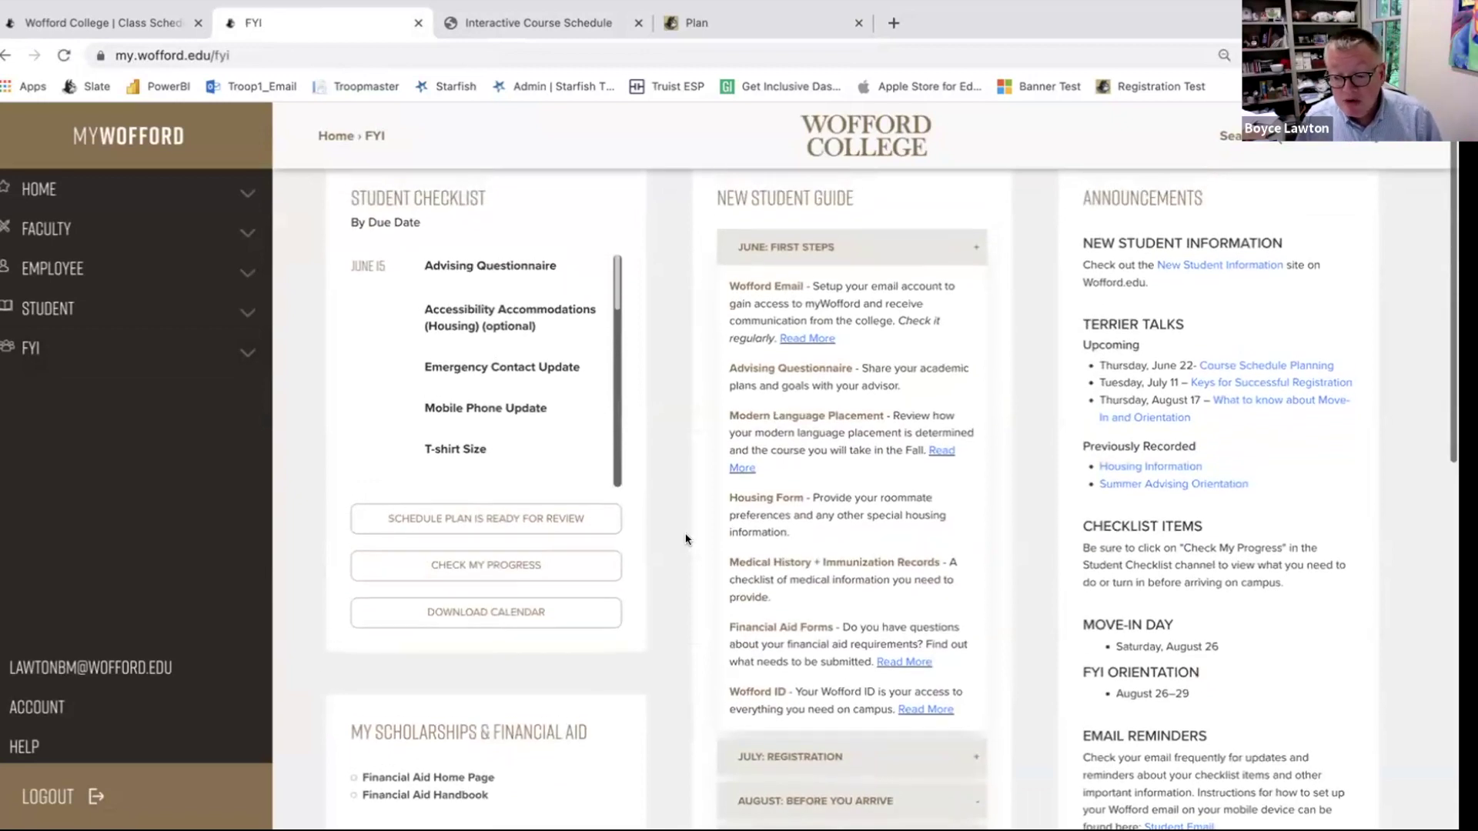